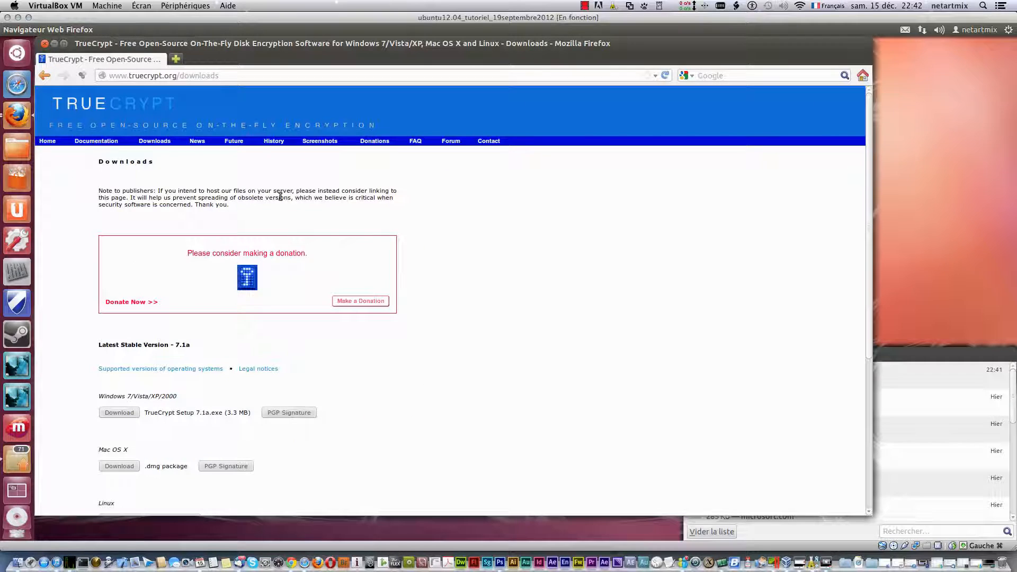
- Go back two pages on the TrueCrypt site, then close Firefox to reveal the desktop
click(44, 73)
click(44, 73)
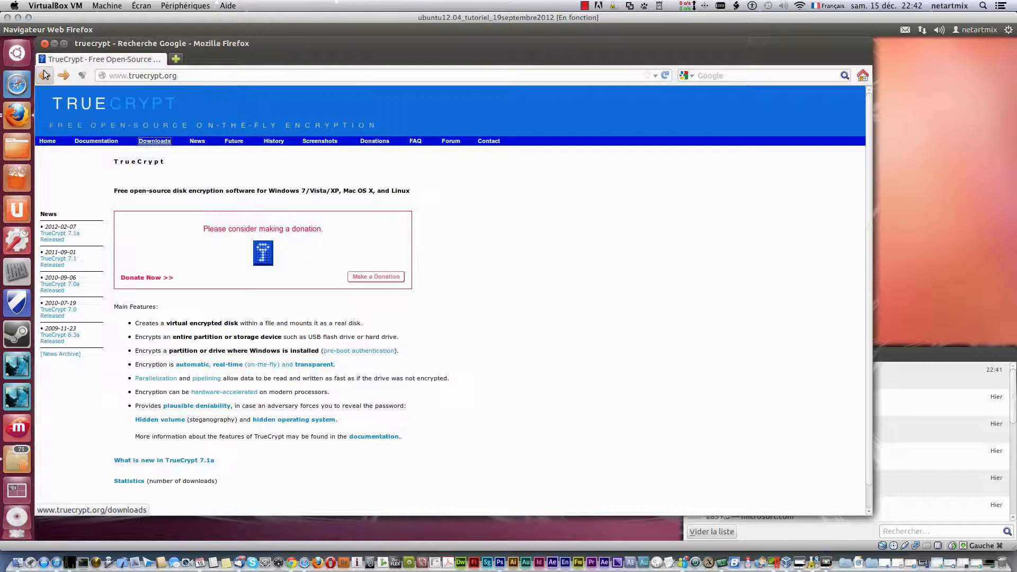
click(45, 44)
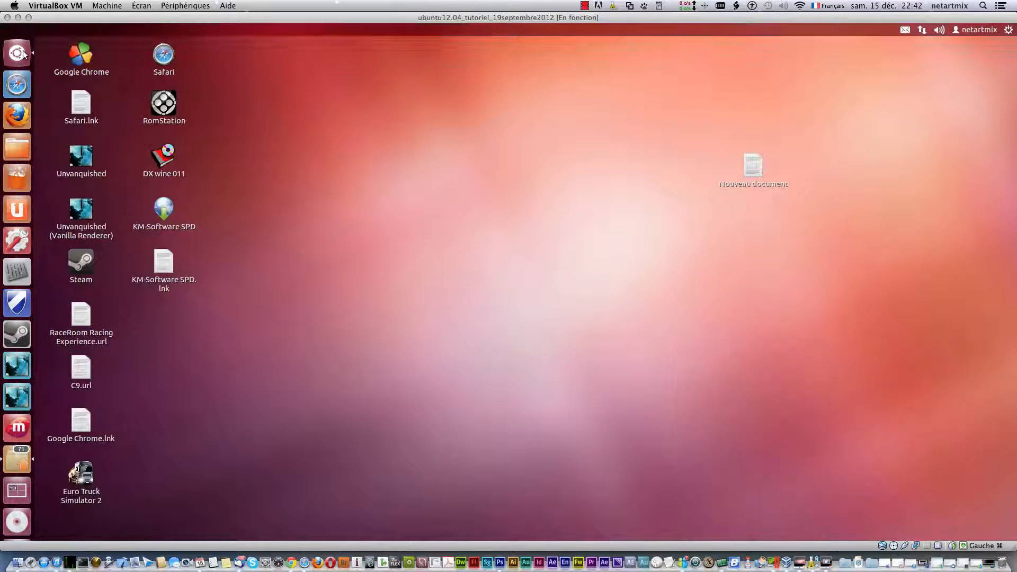
- Open the home folder's Téléchargements folder in the file manager
click(24, 57)
click(21, 147)
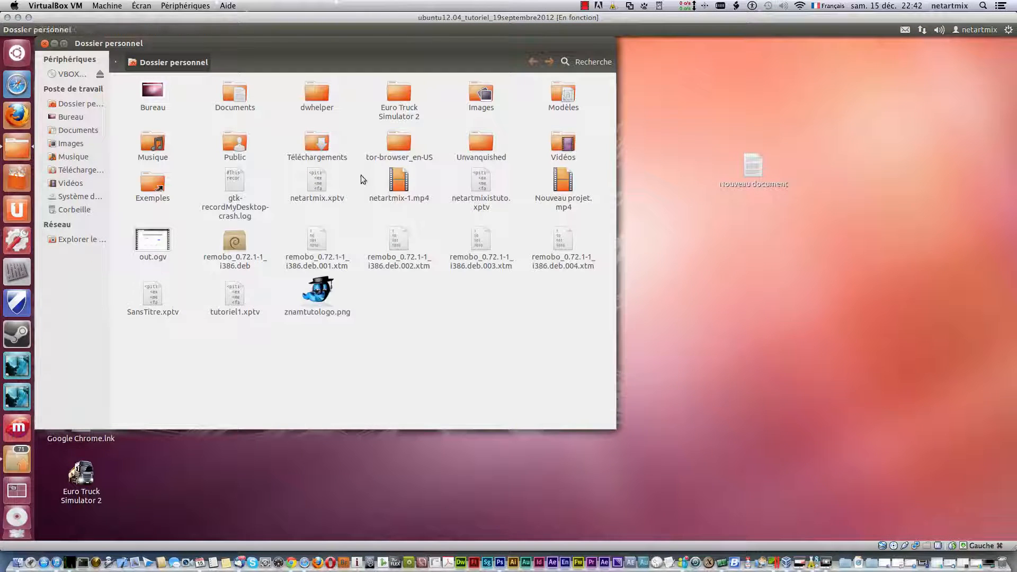
double_click(314, 141)
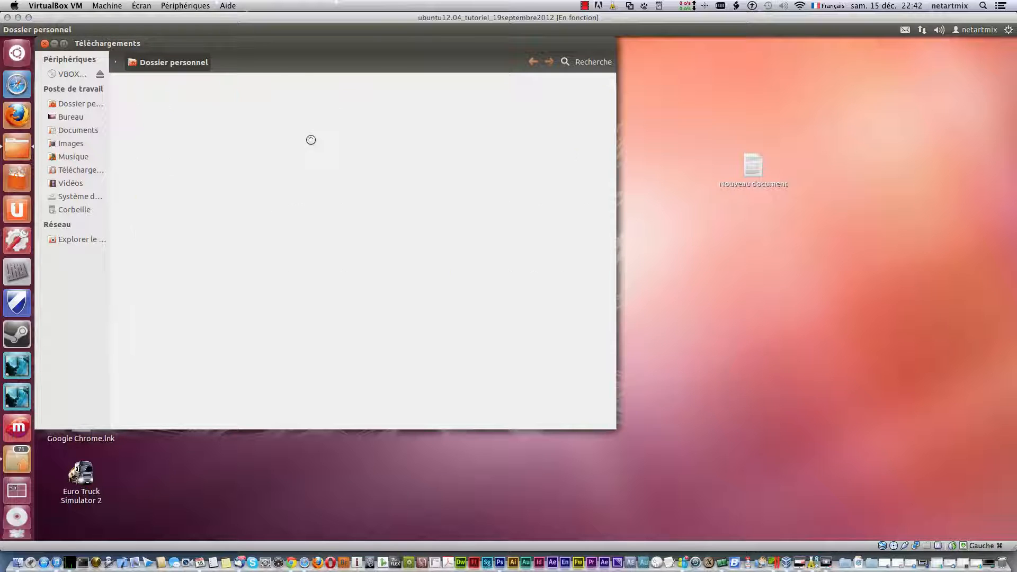
drag(313, 53, 385, 64)
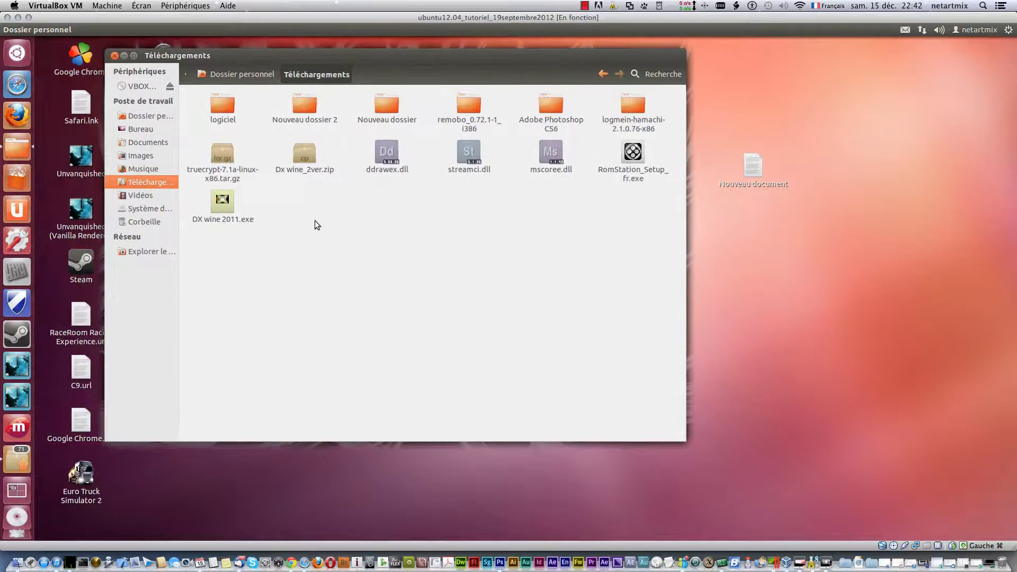
- Mount truecrypt-7.1a-linux-x86.tar.gz with Monteur d'archive, then open it in Gestionnaire d'archives
click(231, 154)
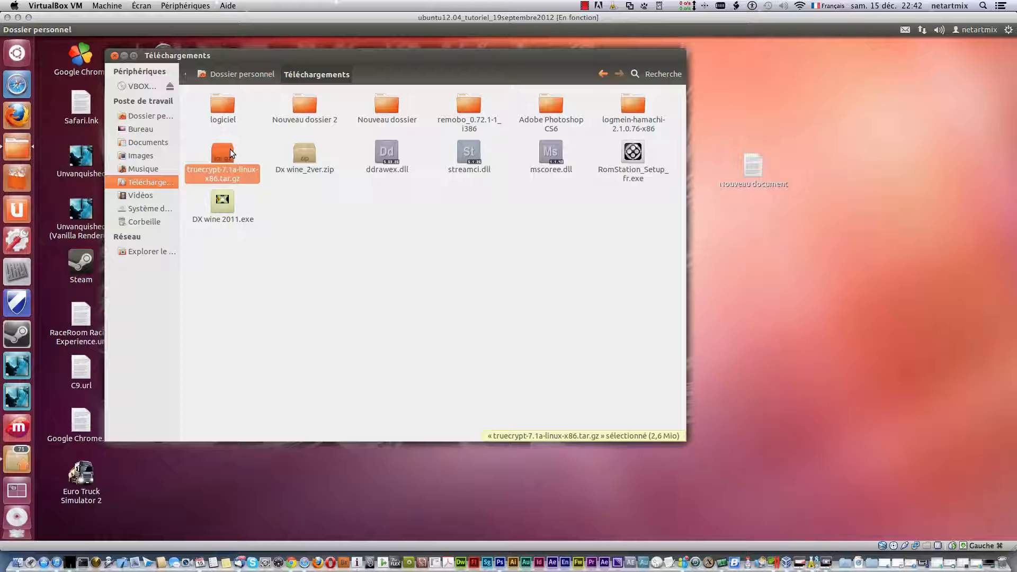
right_click(223, 157)
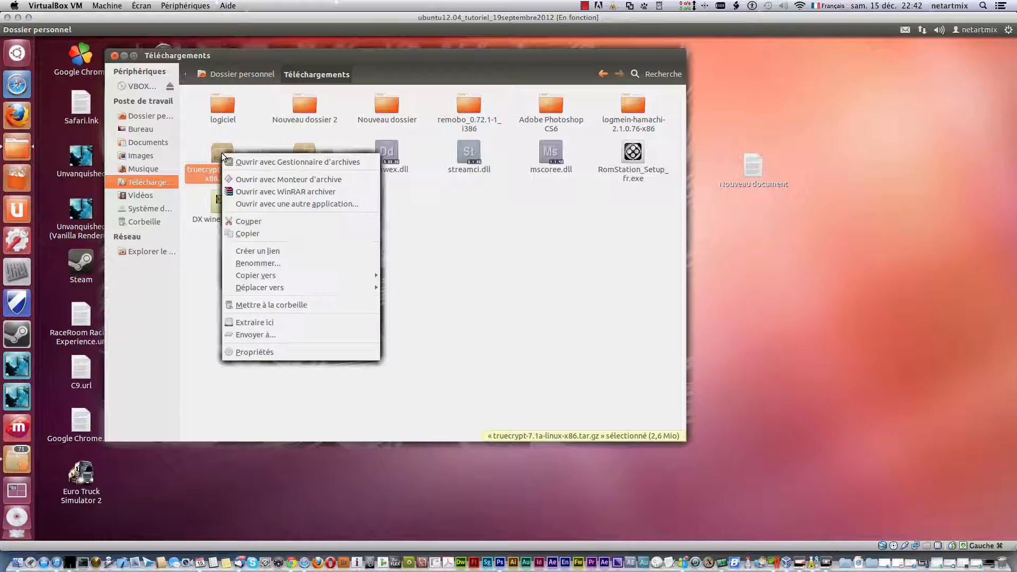
click(274, 180)
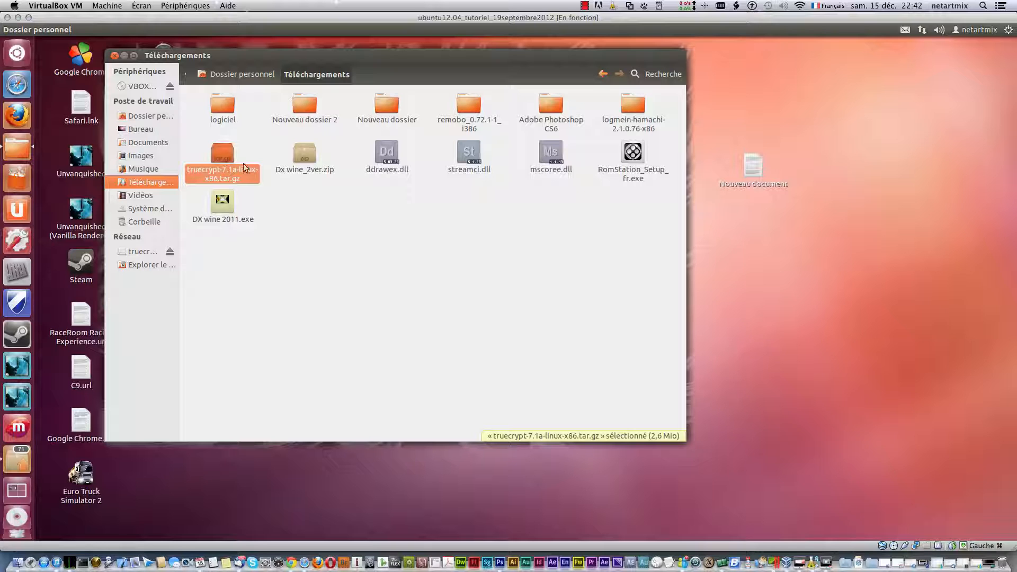
right_click(224, 158)
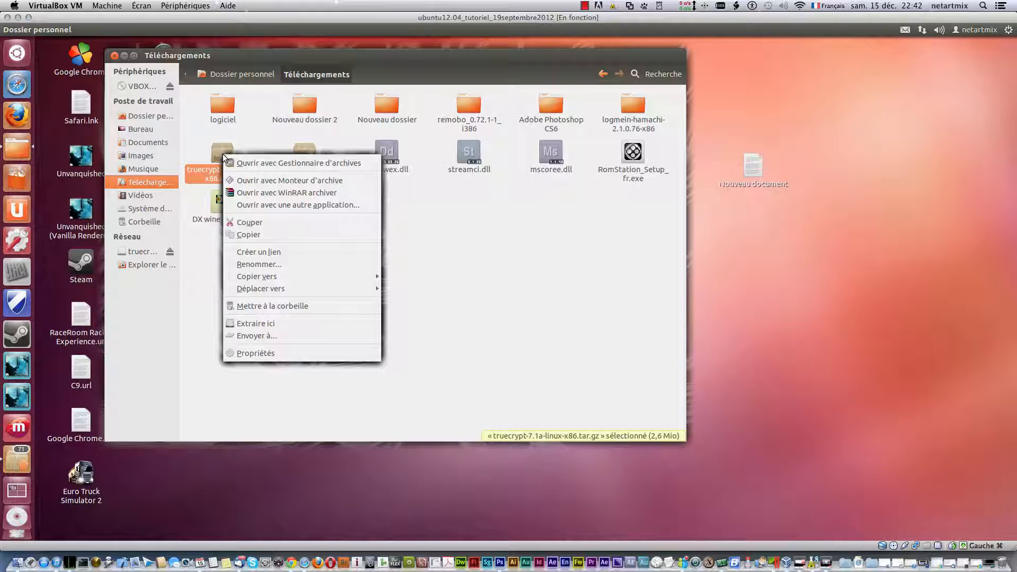
click(252, 161)
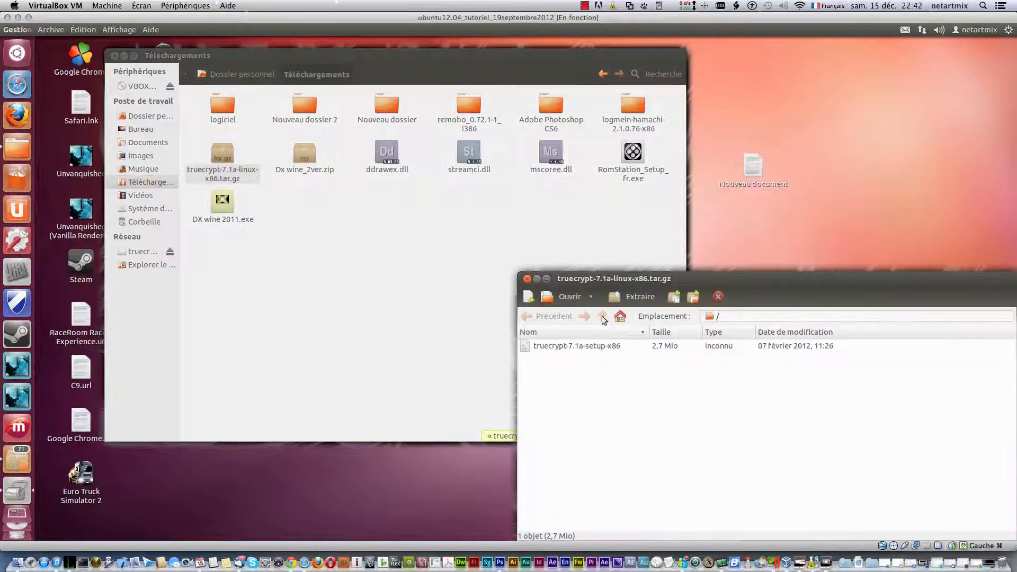
- Extract truecrypt-7.1a-setup-x86 from the archive into Téléchargements and close the archive manager
click(589, 345)
right_click(590, 346)
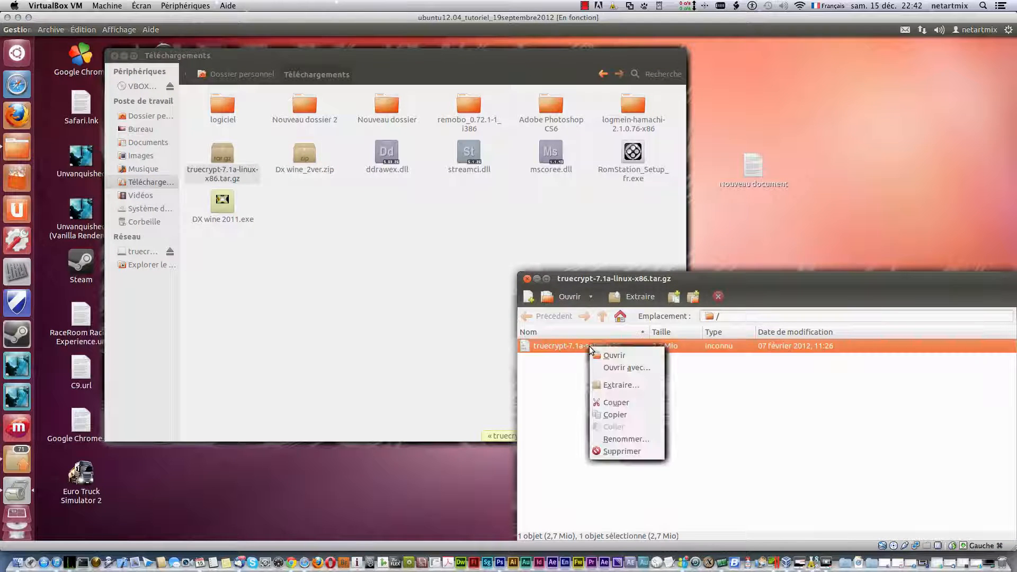
click(613, 384)
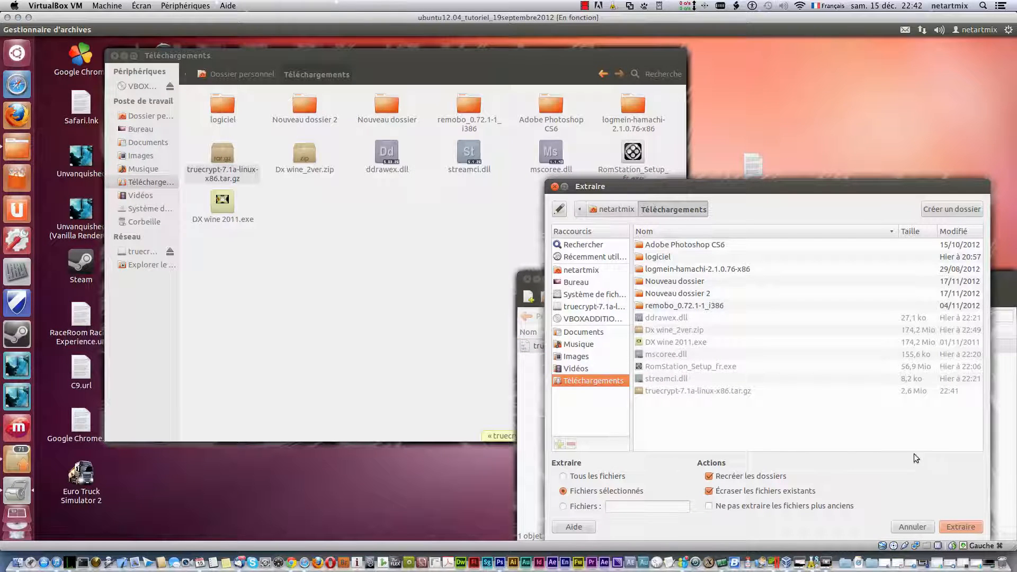
click(961, 526)
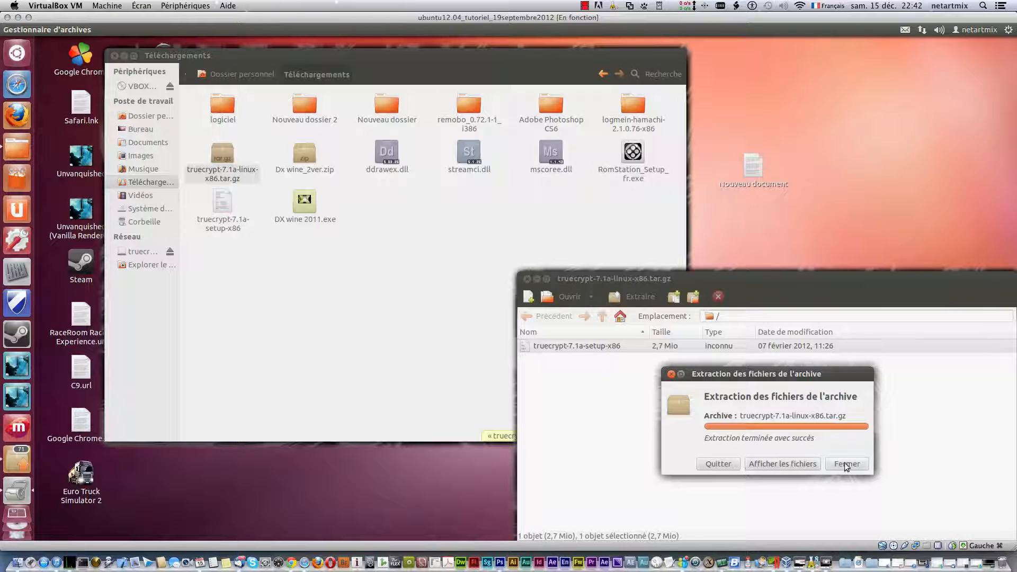
click(845, 462)
click(527, 278)
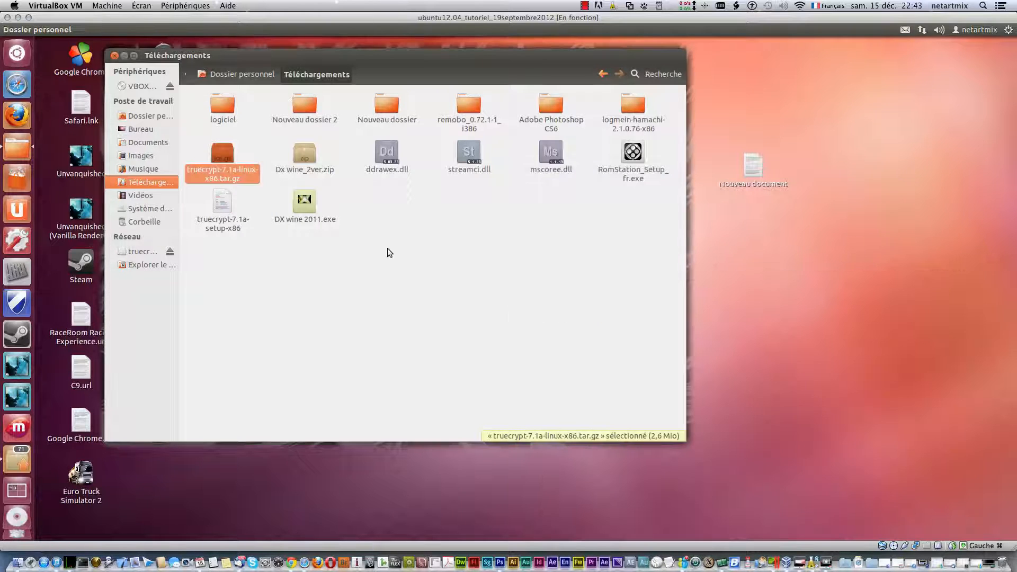
- Allow truecrypt-7.1a-setup-x86 to run as a program in its Permissions, then run it with Wine
click(223, 228)
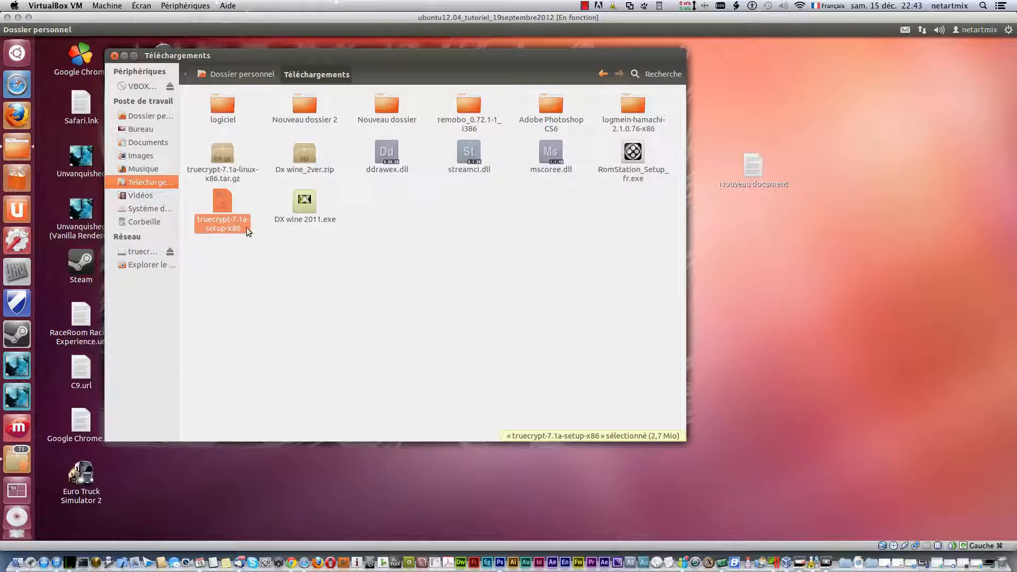
right_click(218, 218)
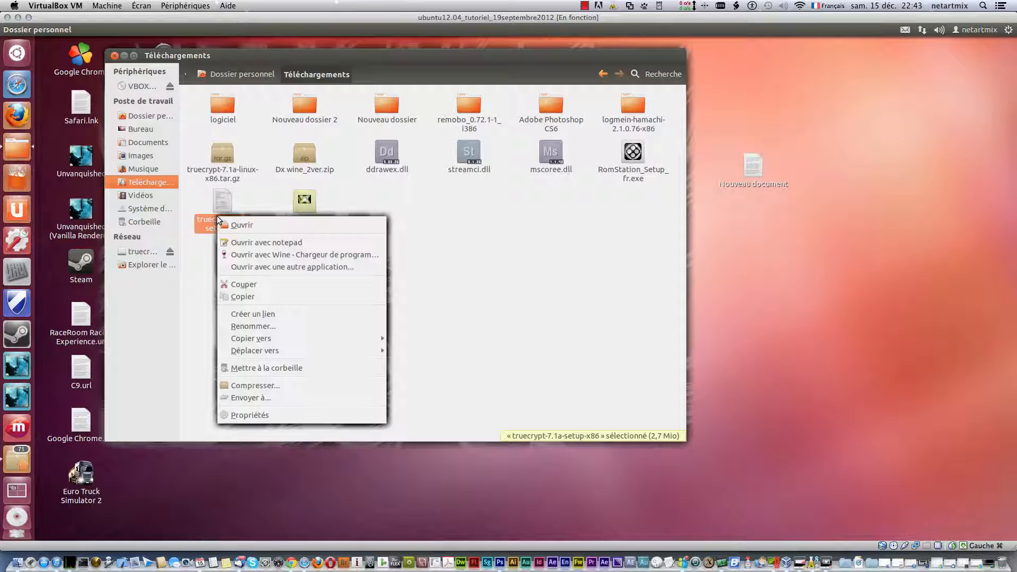
click(274, 416)
click(394, 157)
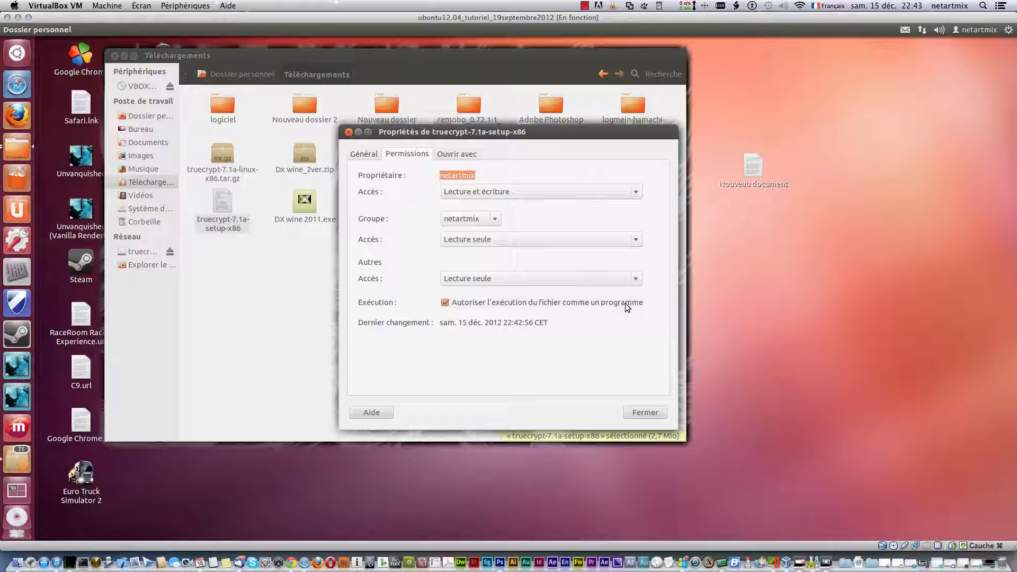
click(645, 412)
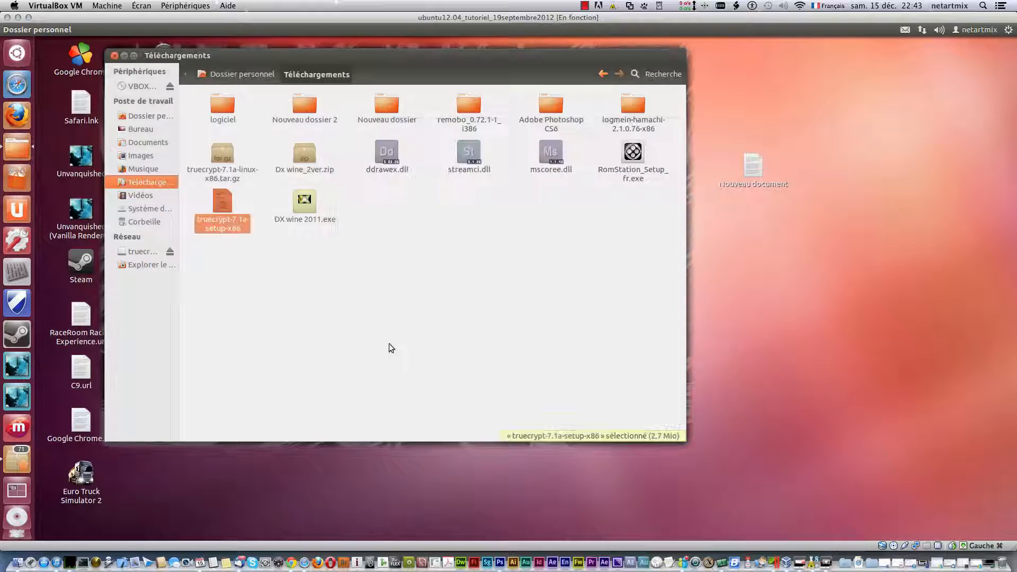
right_click(223, 203)
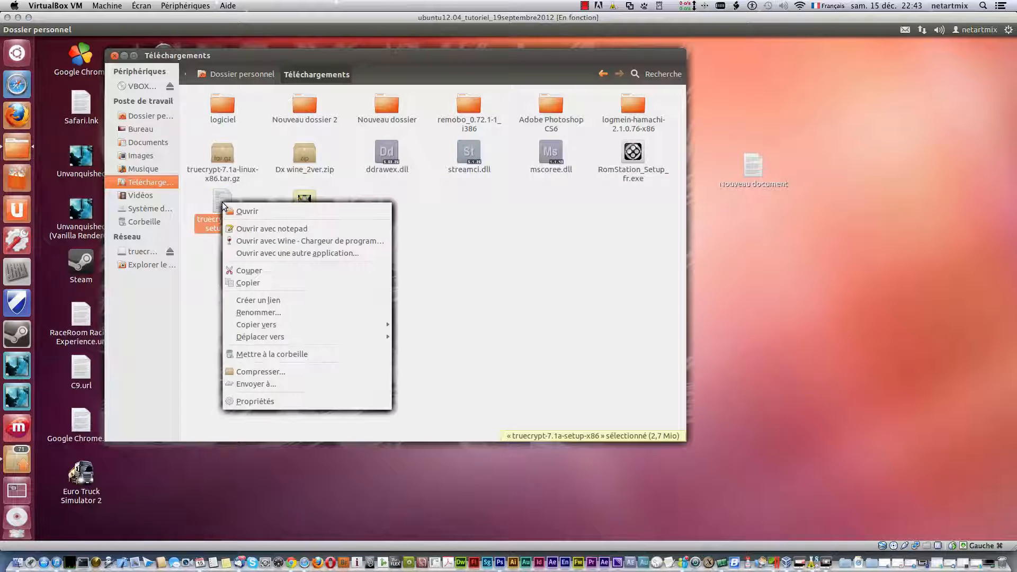
click(299, 244)
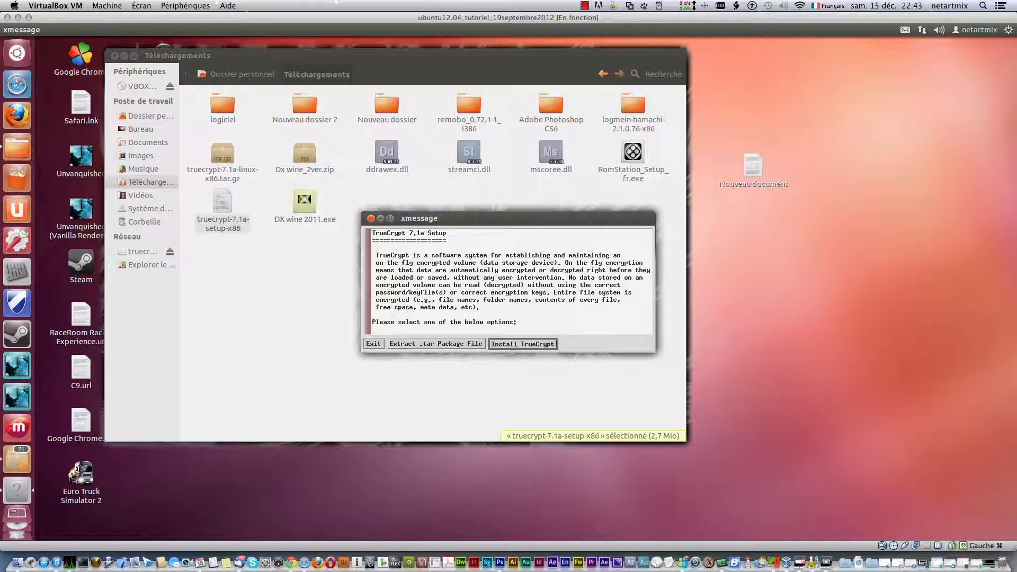
- Install TrueCrypt, accepting the licence and entering the administrator password, then close the terminal
click(517, 345)
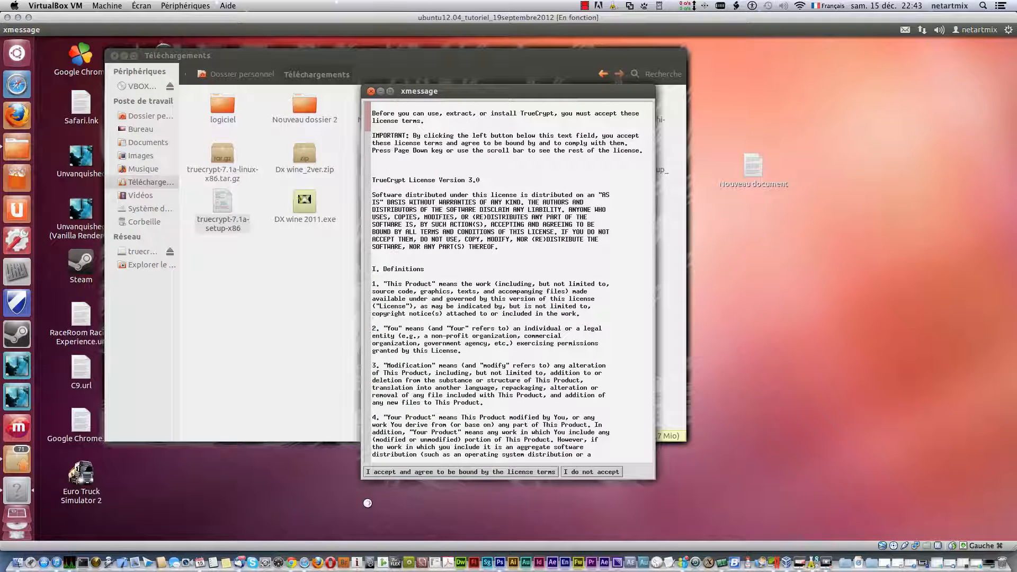
click(421, 474)
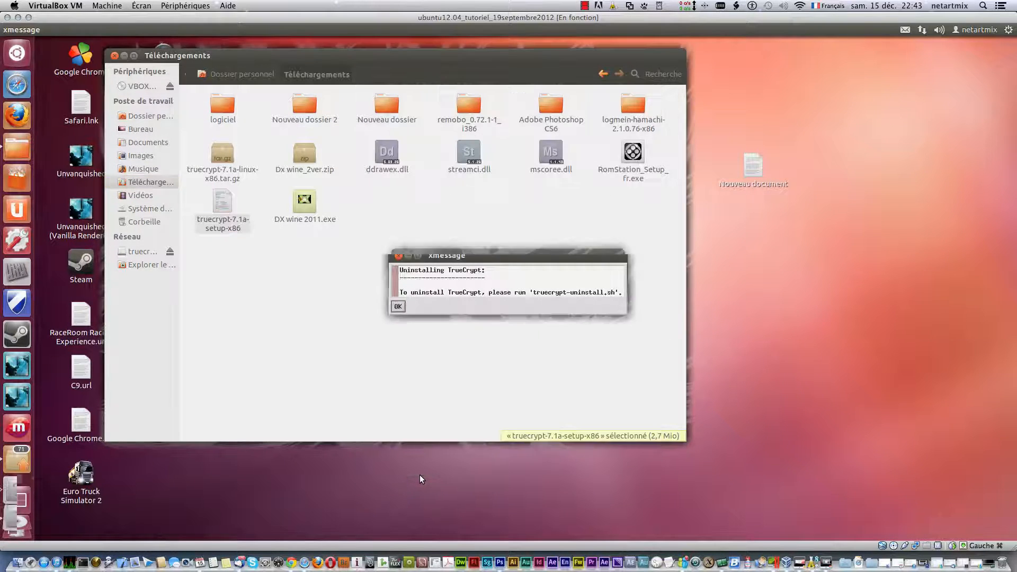
click(399, 310)
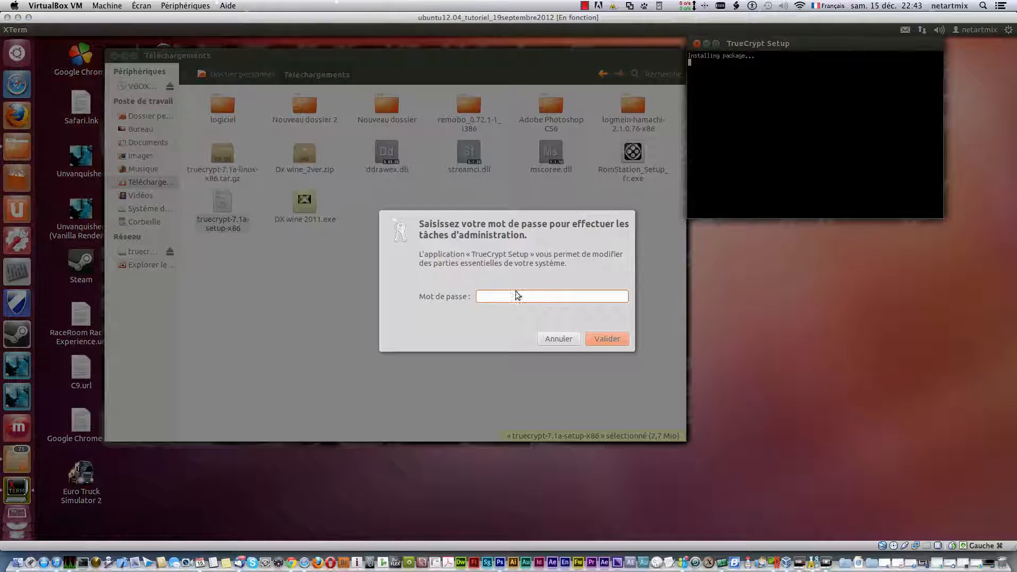
text(••)
key(Return)
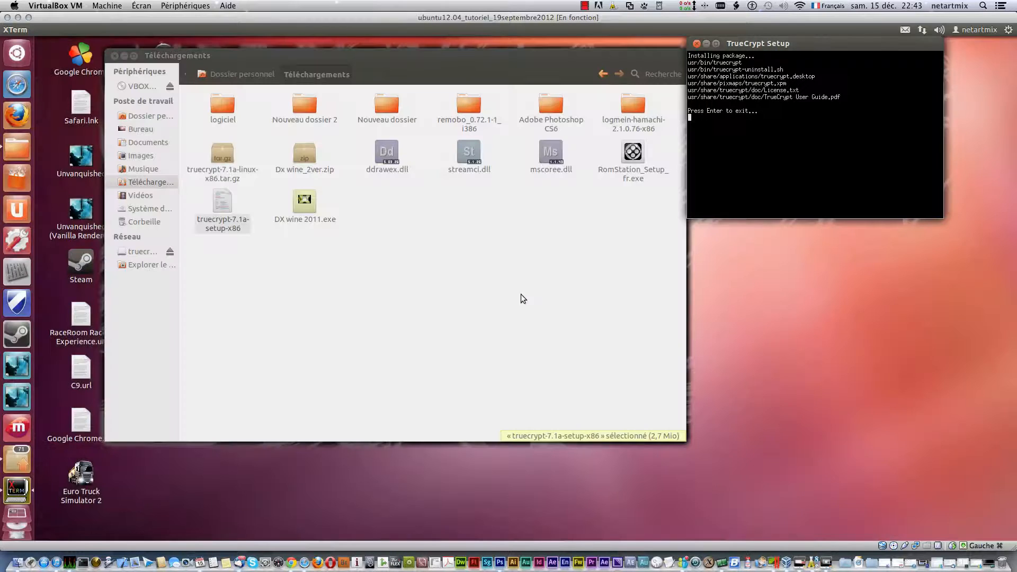
click(697, 43)
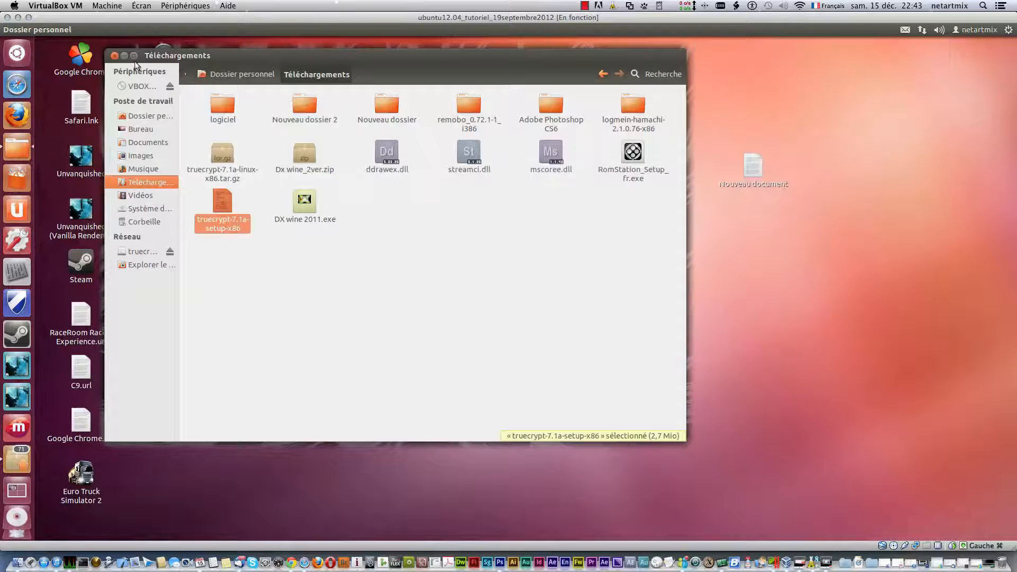
- Close Téléchargements, launch TrueCrypt from the Dash, and browse its empty volume slot list
click(115, 56)
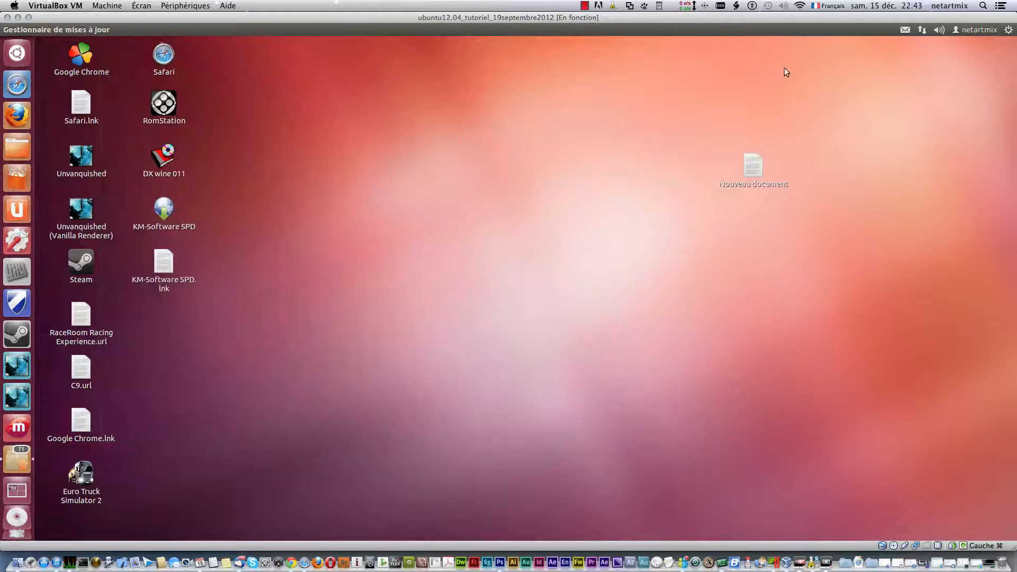
click(18, 52)
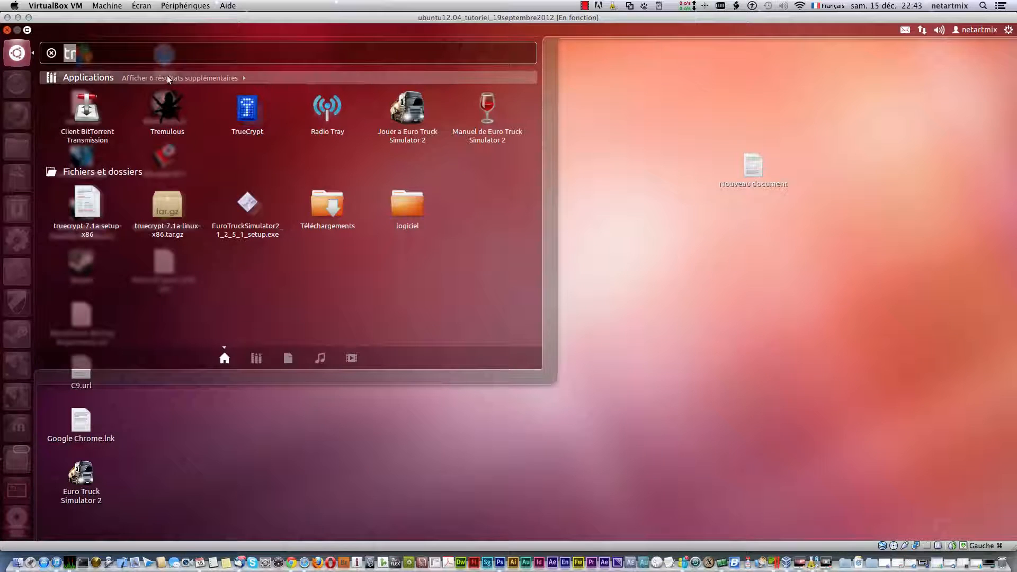
click(248, 113)
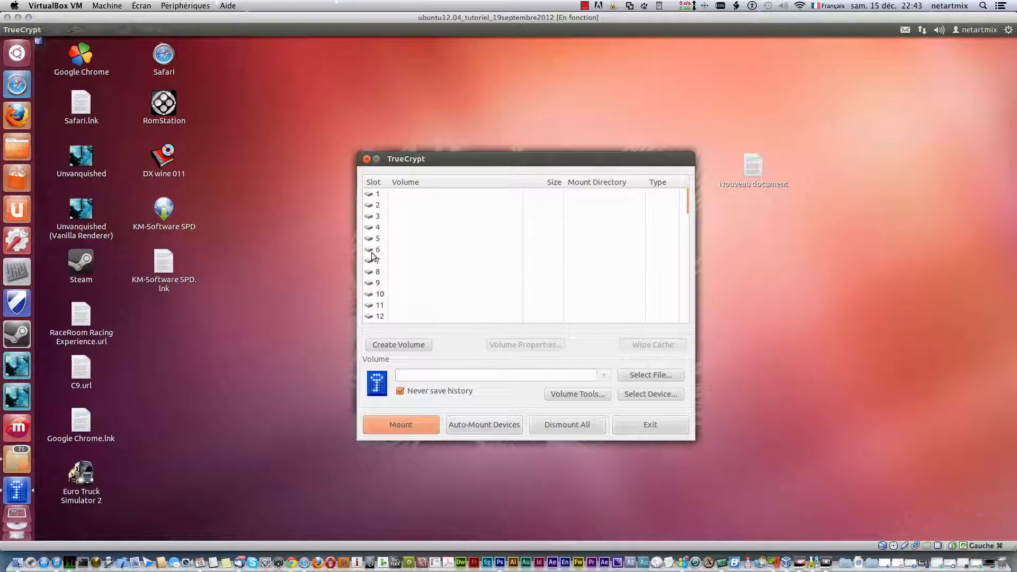
click(379, 317)
scroll(379, 263, down, 5)
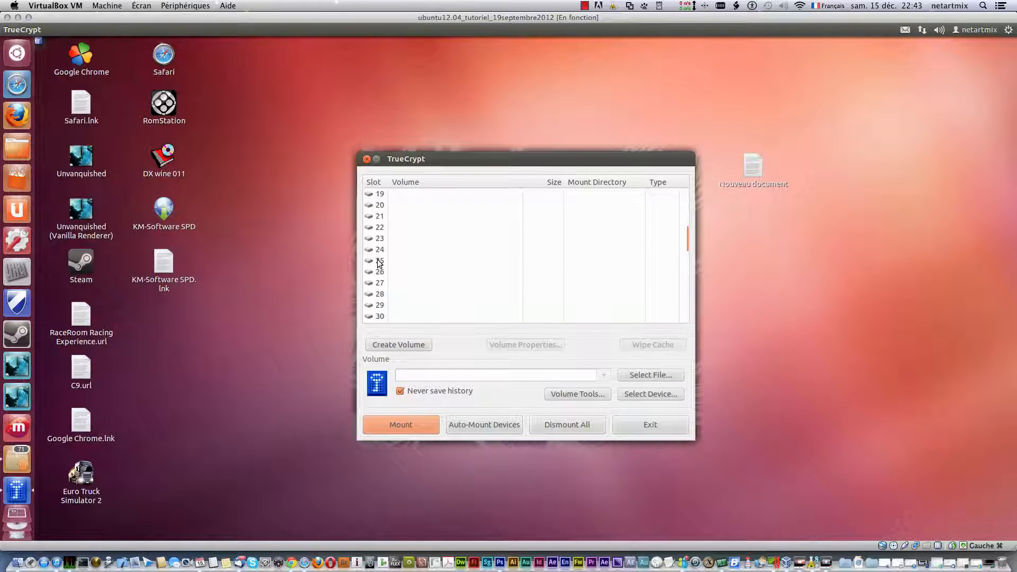
scroll(380, 263, down, 6)
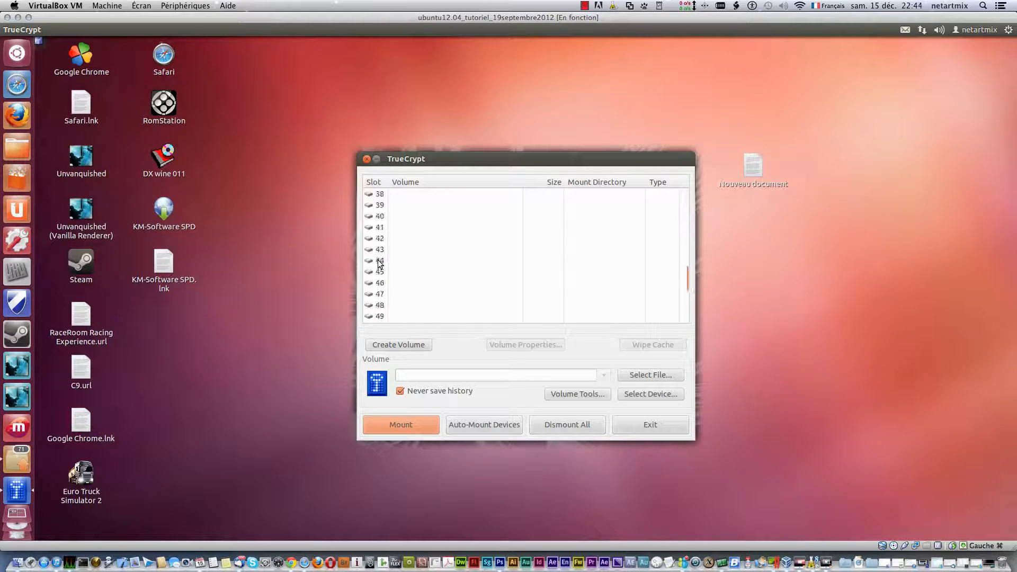
scroll(380, 263, up, 12)
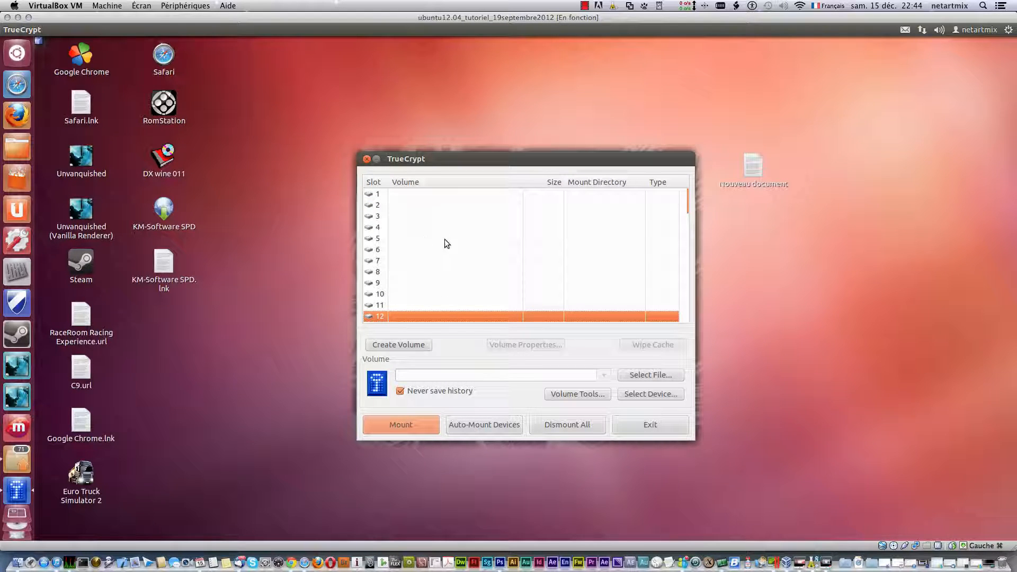
- Start the Volume Creation Wizard for a standard TrueCrypt encrypted file container
click(382, 345)
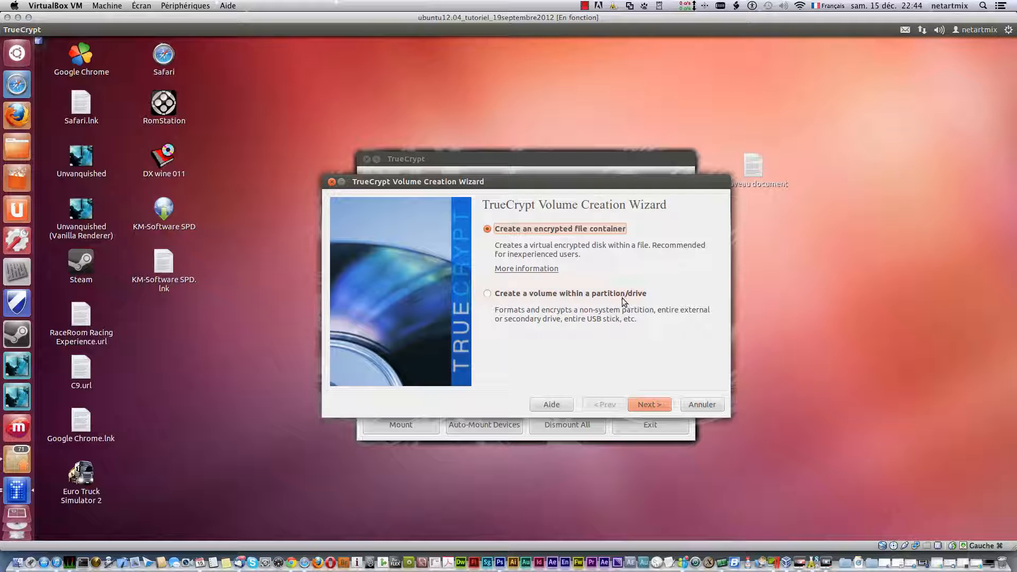
click(642, 404)
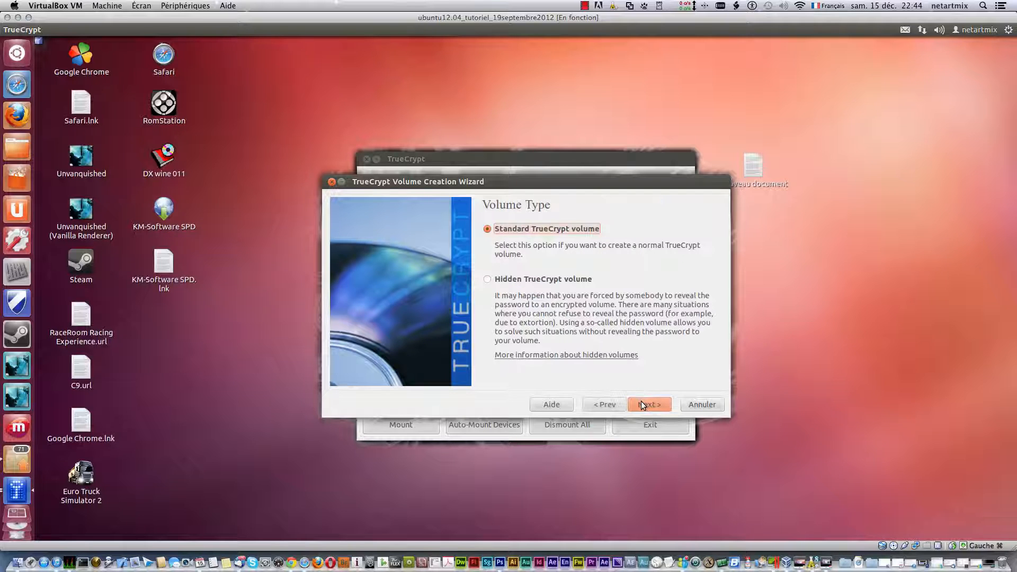
click(642, 405)
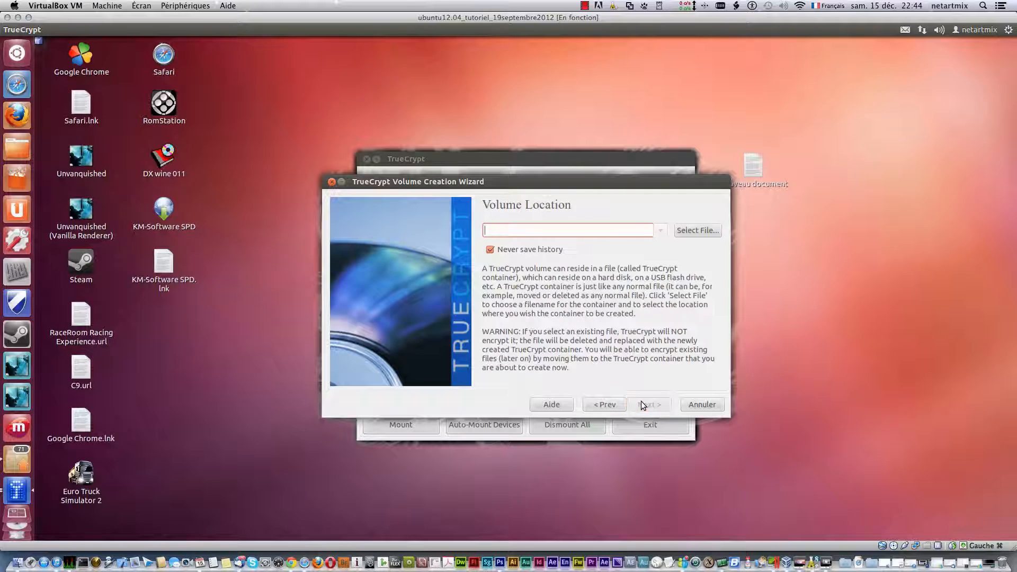
- Save the container on the desktop (Bureau) as netartmix-secret-zone
click(693, 231)
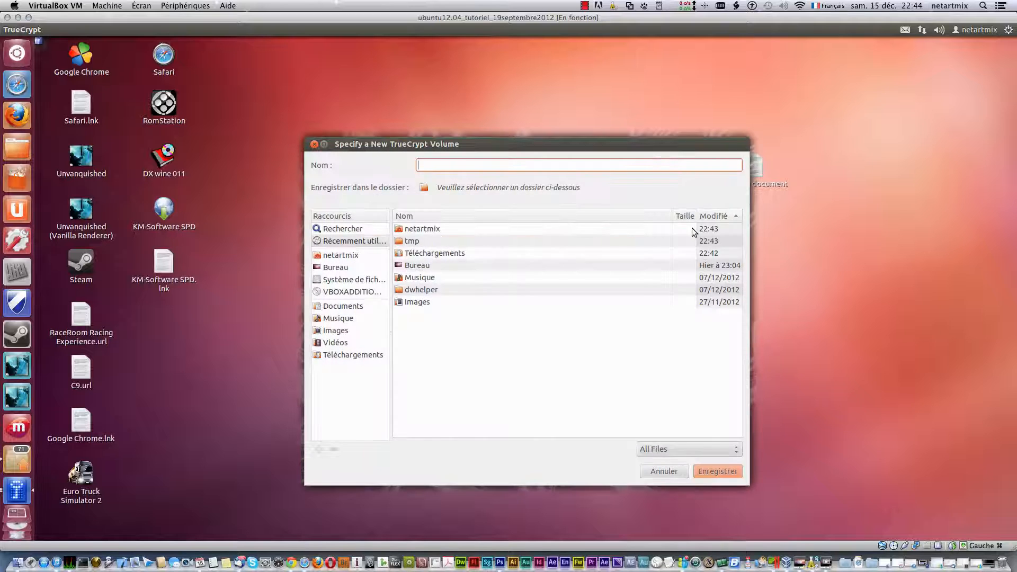
click(344, 270)
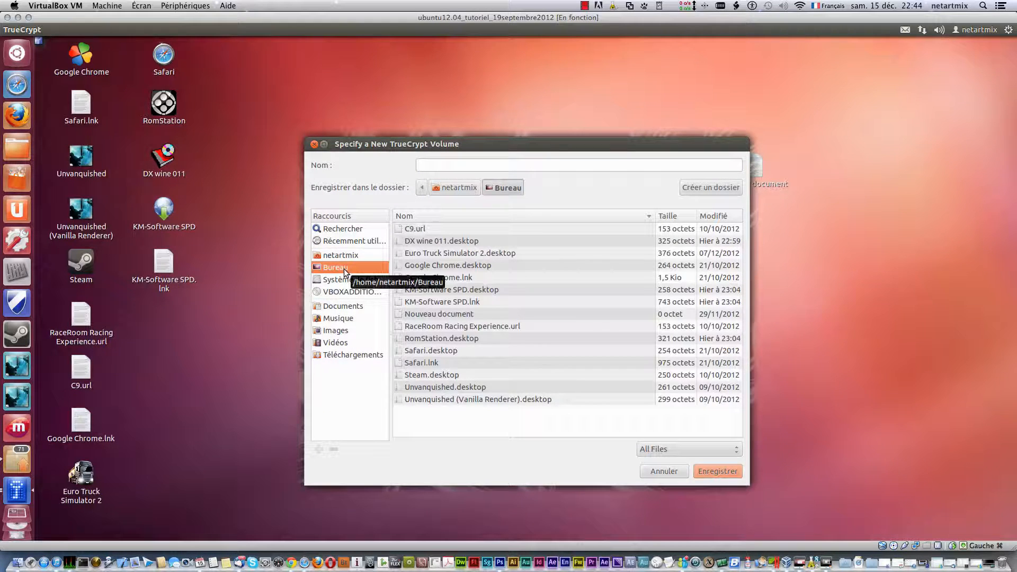
click(467, 169)
text(ne)
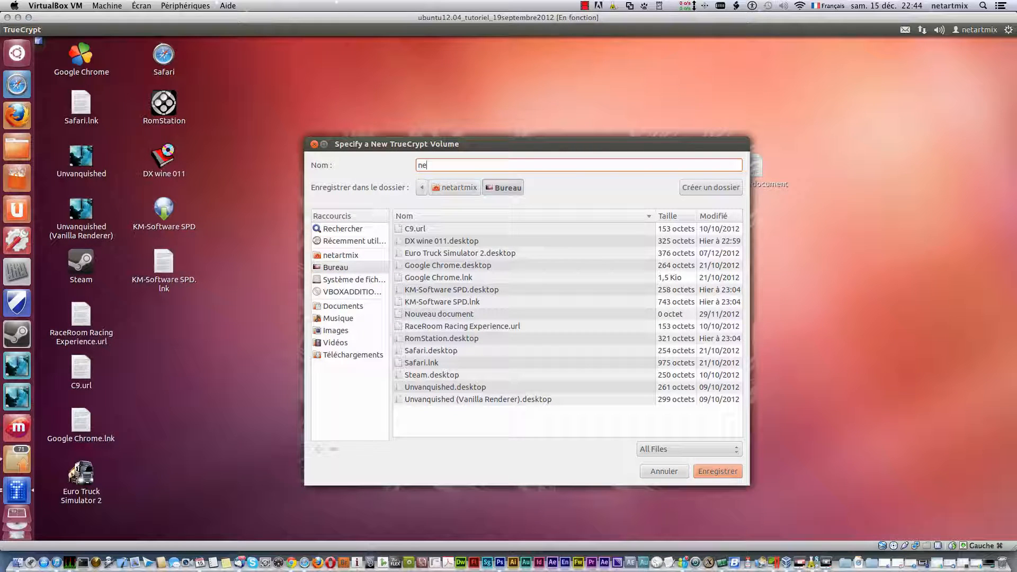
text(tartmix-secret-zone)
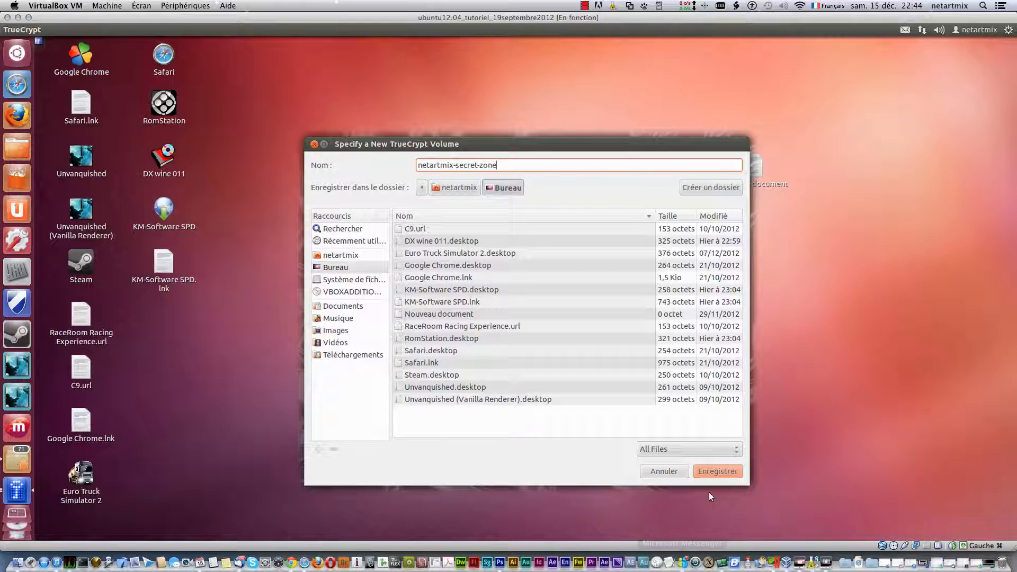
click(705, 469)
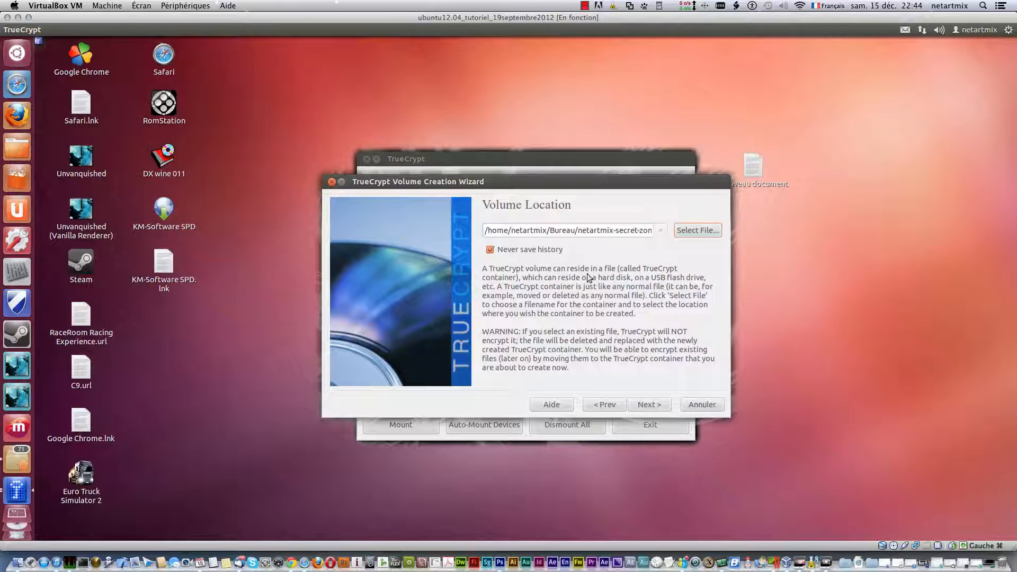
- Choose AES-Twofish-Serpent encryption with the SHA-512 hash and continue to Volume Size
click(645, 403)
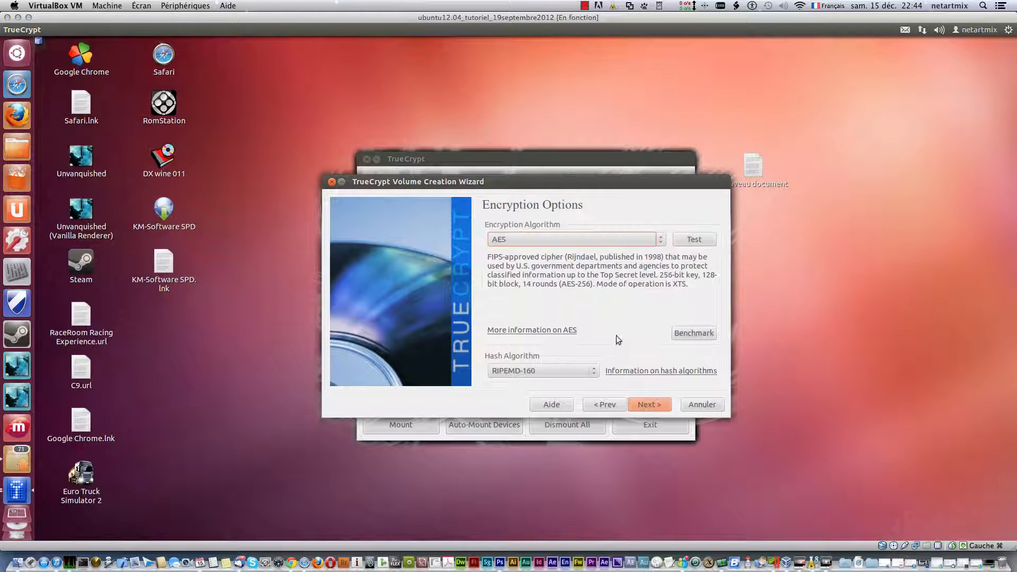
click(567, 241)
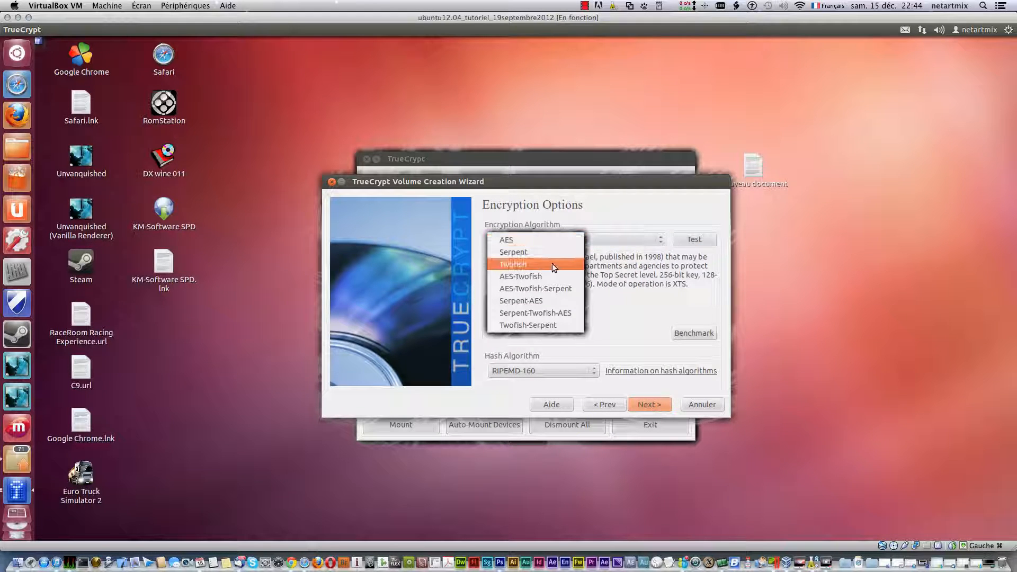
click(510, 289)
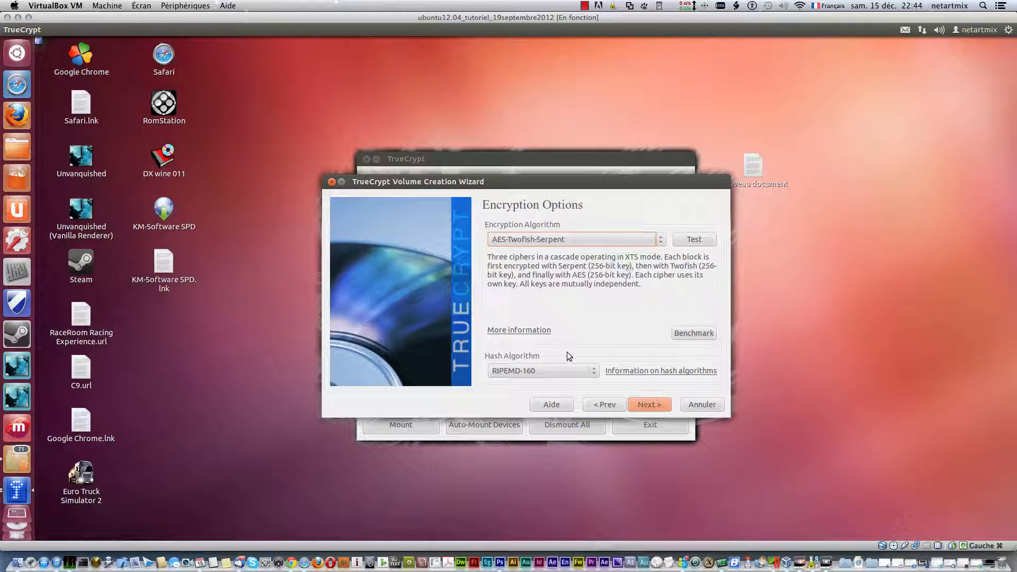
click(545, 371)
click(527, 385)
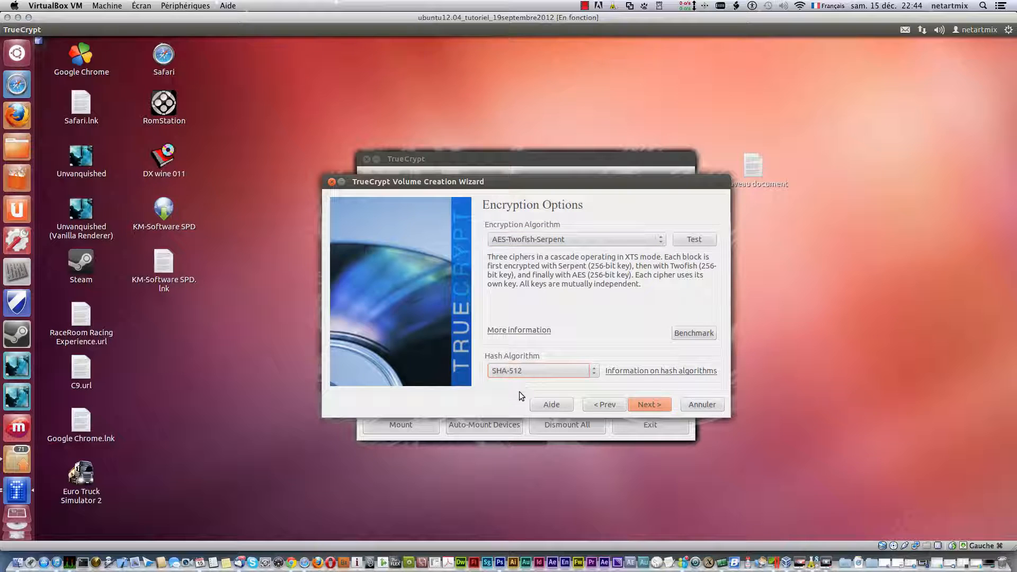
click(652, 406)
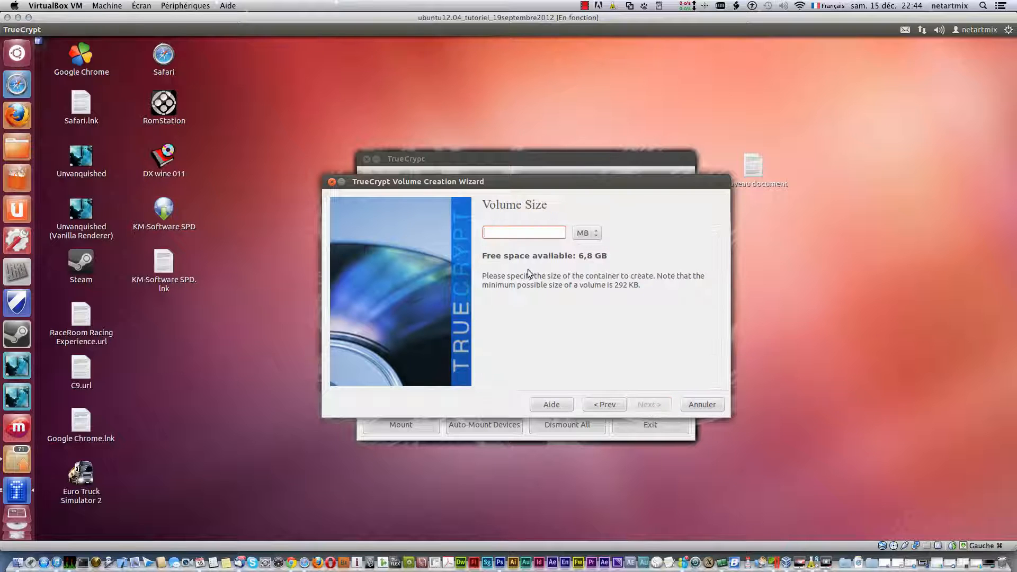
- Enter 25 as the volume size while switching the unit between GB and MB
click(599, 237)
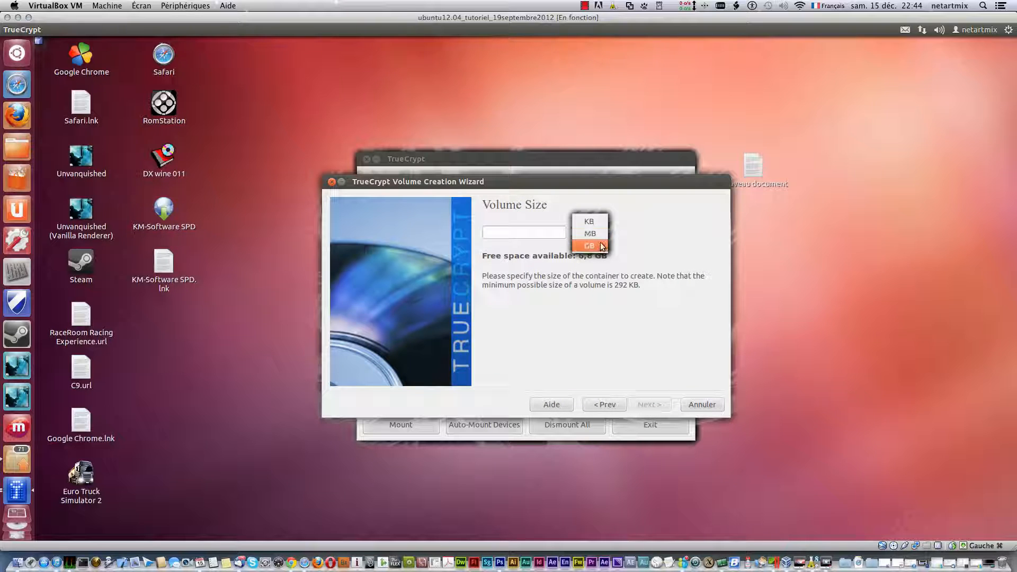
click(541, 235)
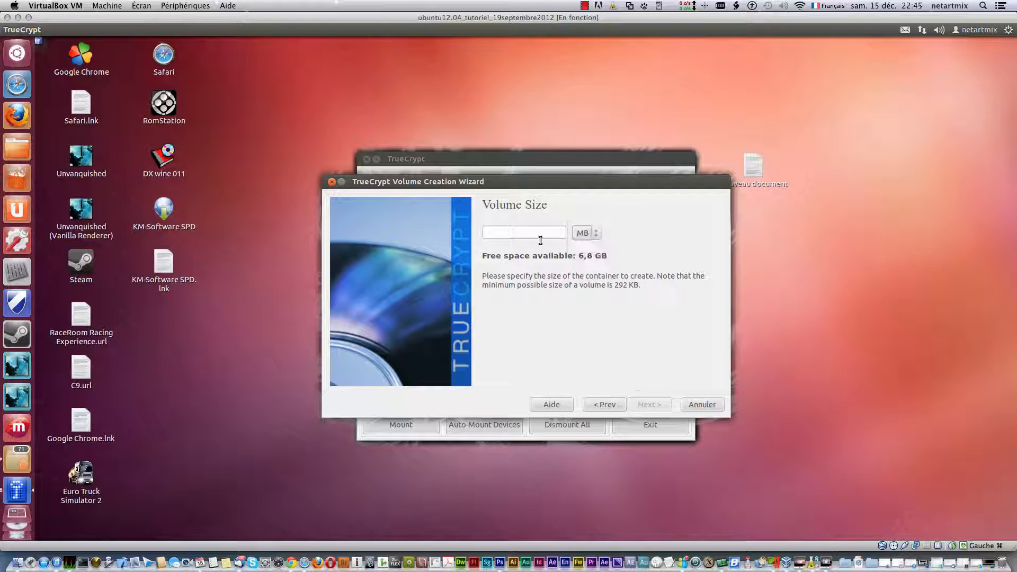
click(538, 238)
text(25)
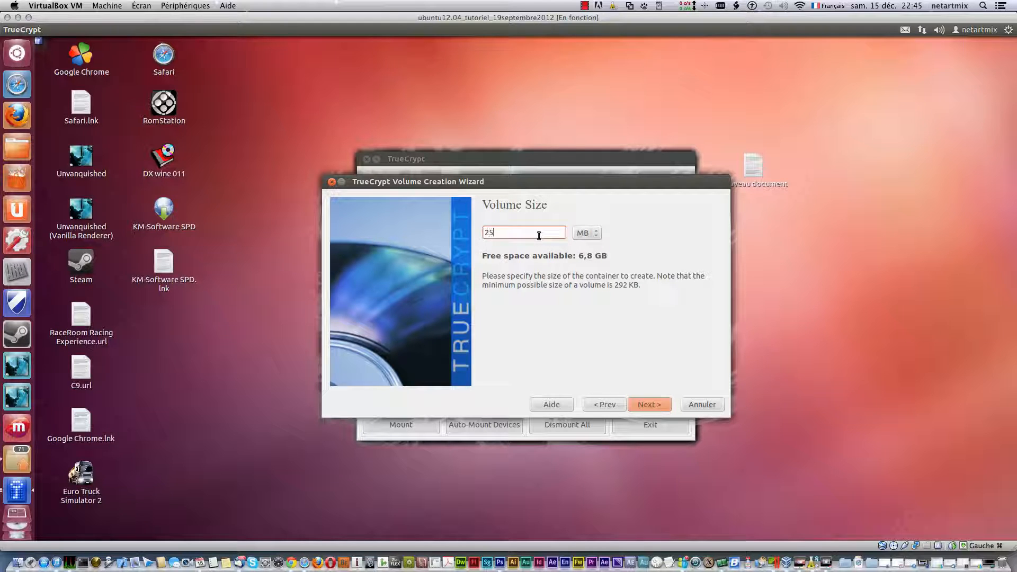
click(598, 233)
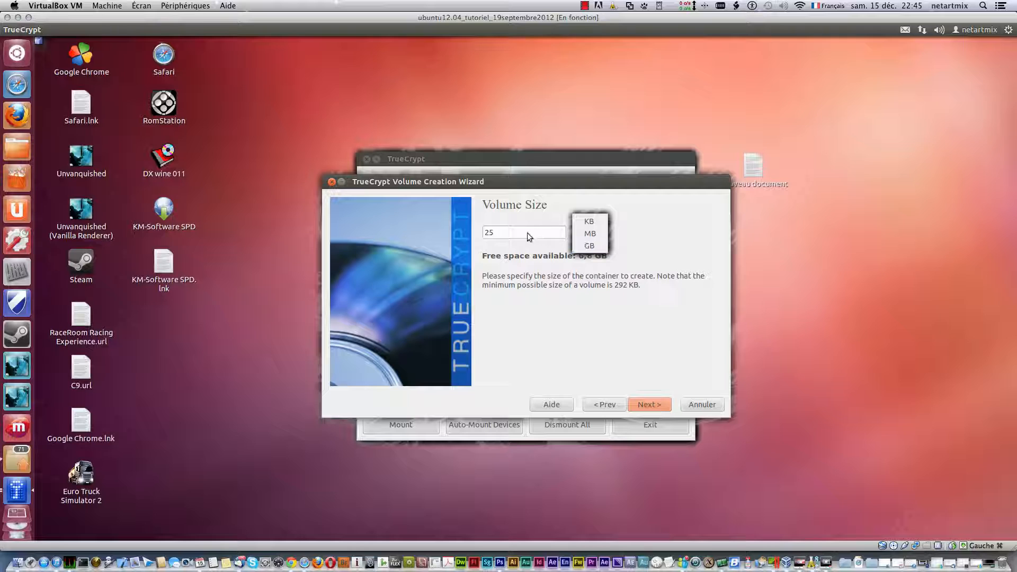
click(589, 247)
click(592, 234)
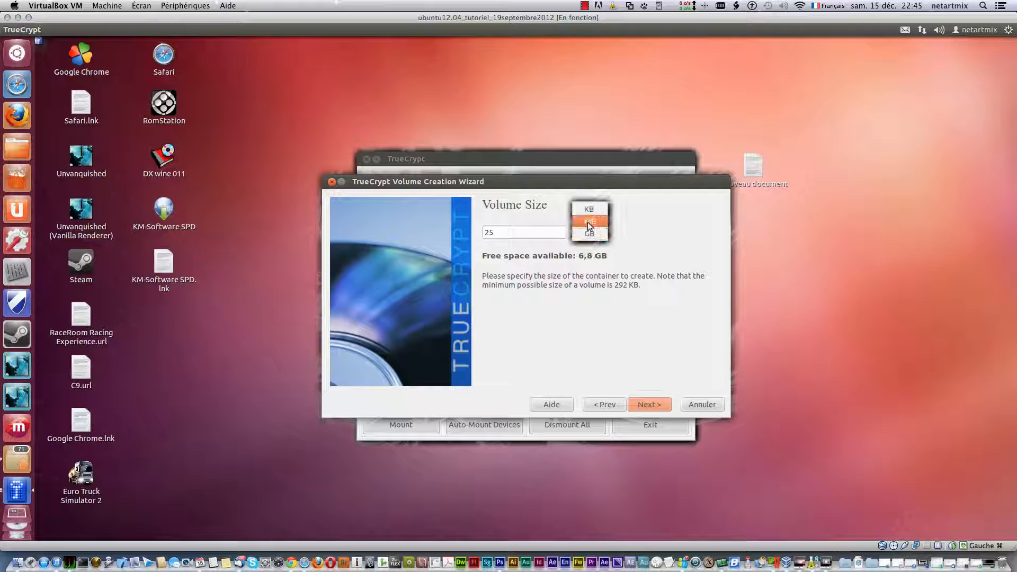
click(591, 222)
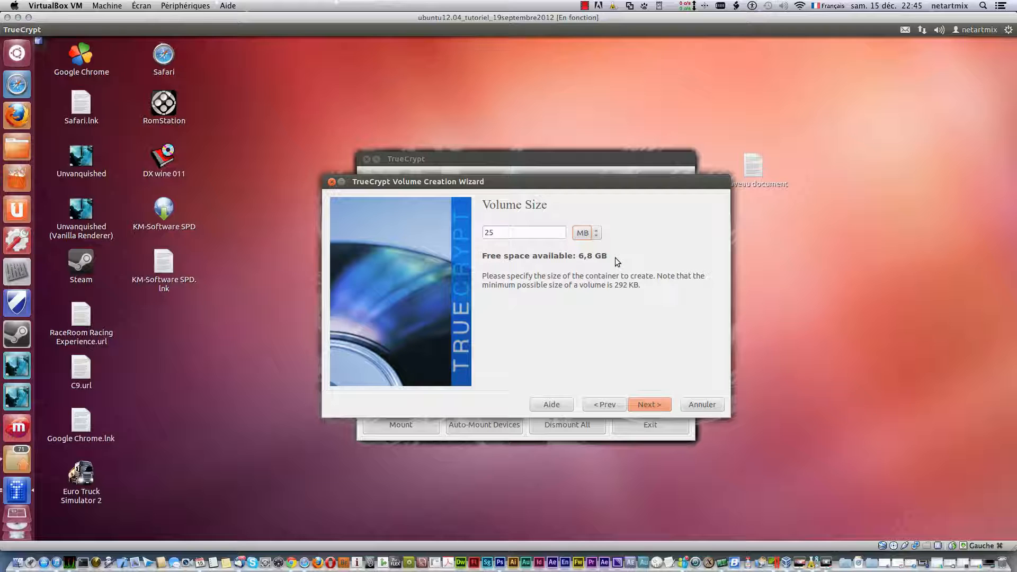
- Replace the size with 7 MB and continue to the password page
click(592, 244)
double_click(505, 231)
text(7)
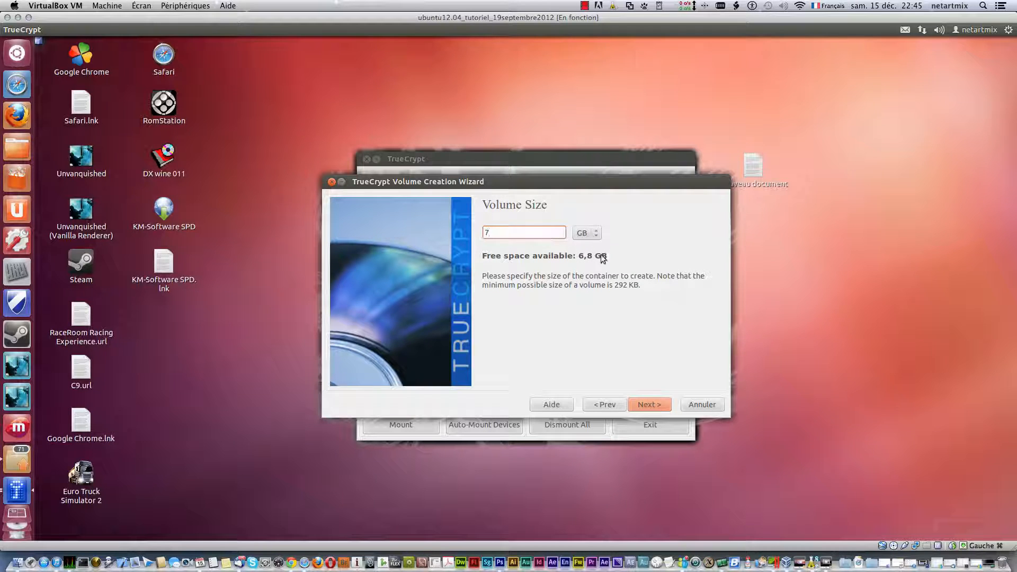
click(592, 231)
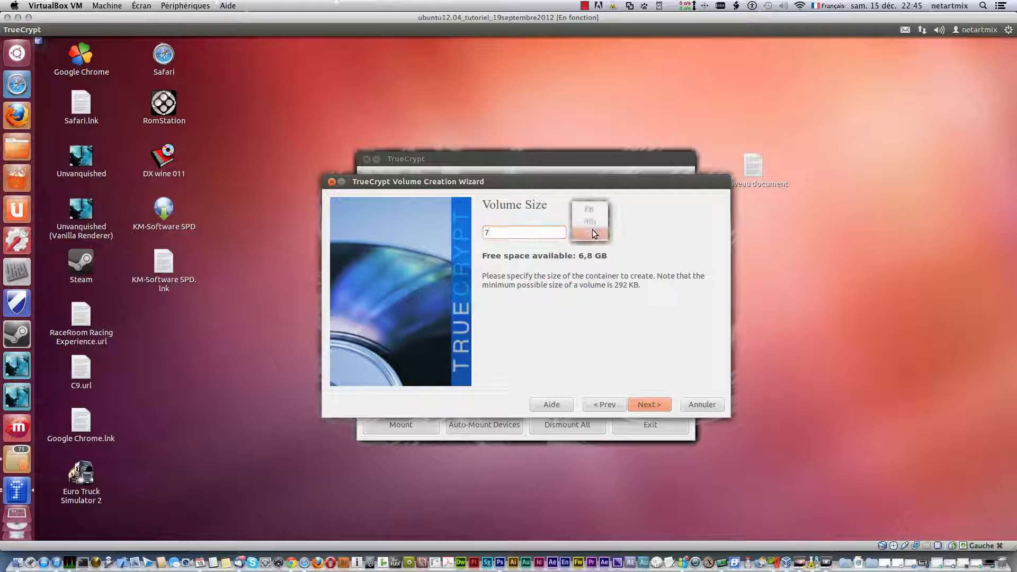
click(595, 219)
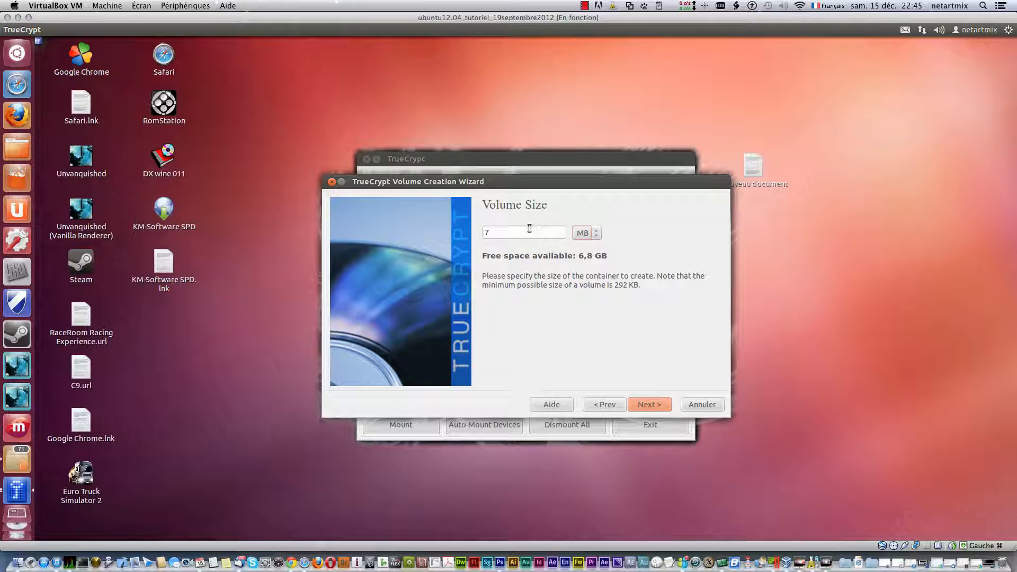
click(646, 403)
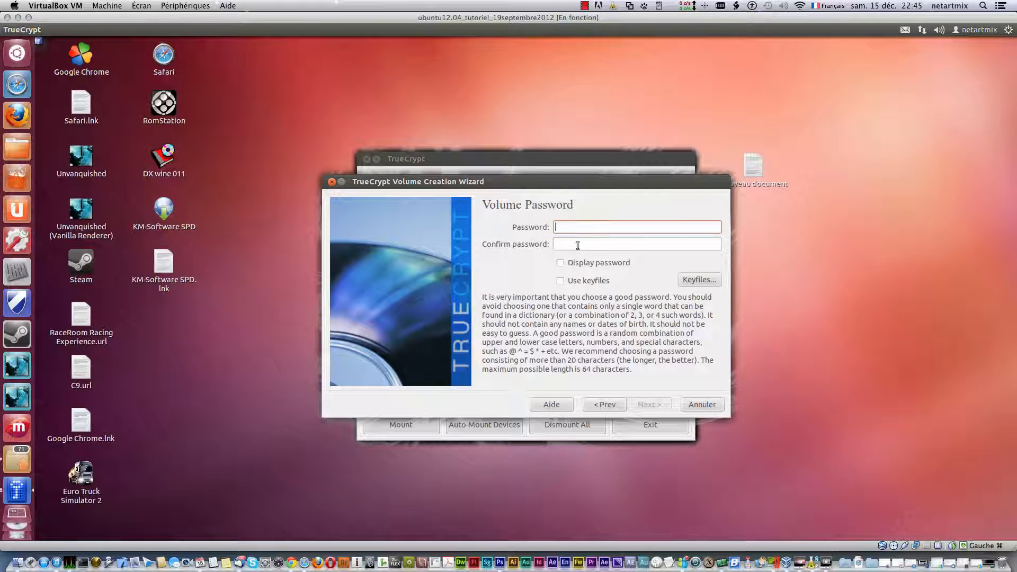
- With Display password ticked, enter the volume password and confirm it
click(561, 263)
click(572, 223)
key(Tab)
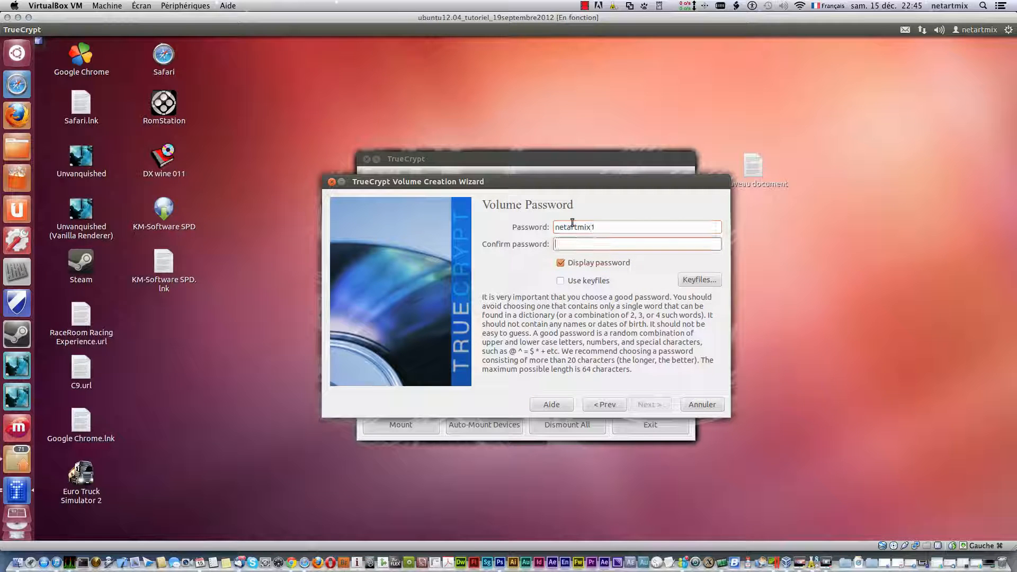
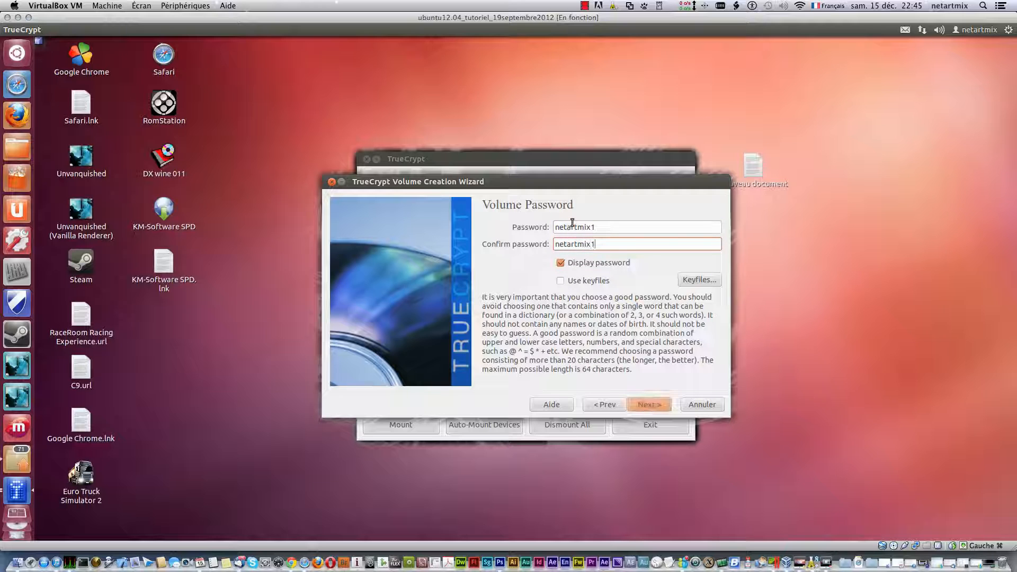
- Accept the short-password warning, keep FAT as the filesystem, and continue to formatting
click(657, 410)
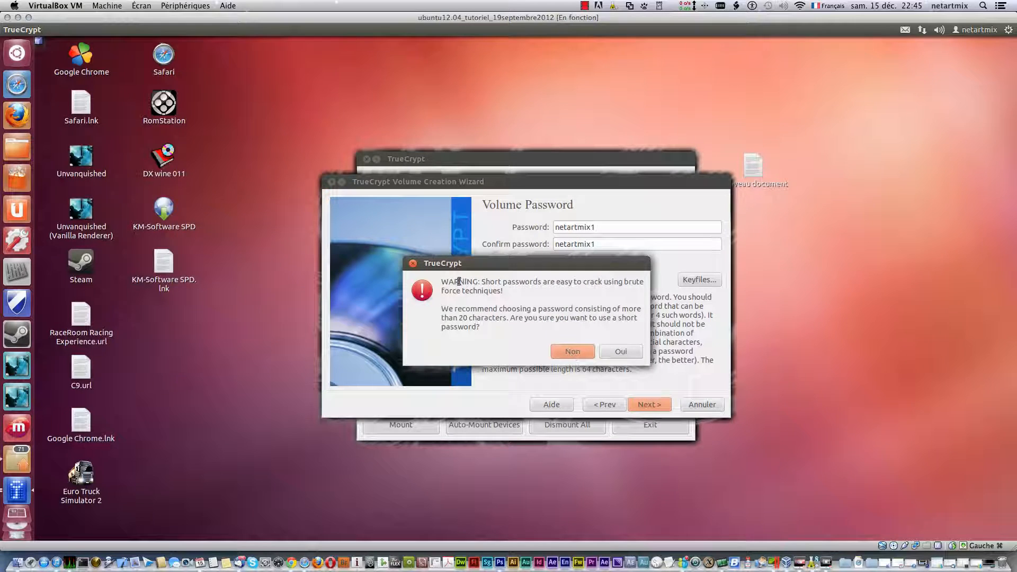
click(618, 353)
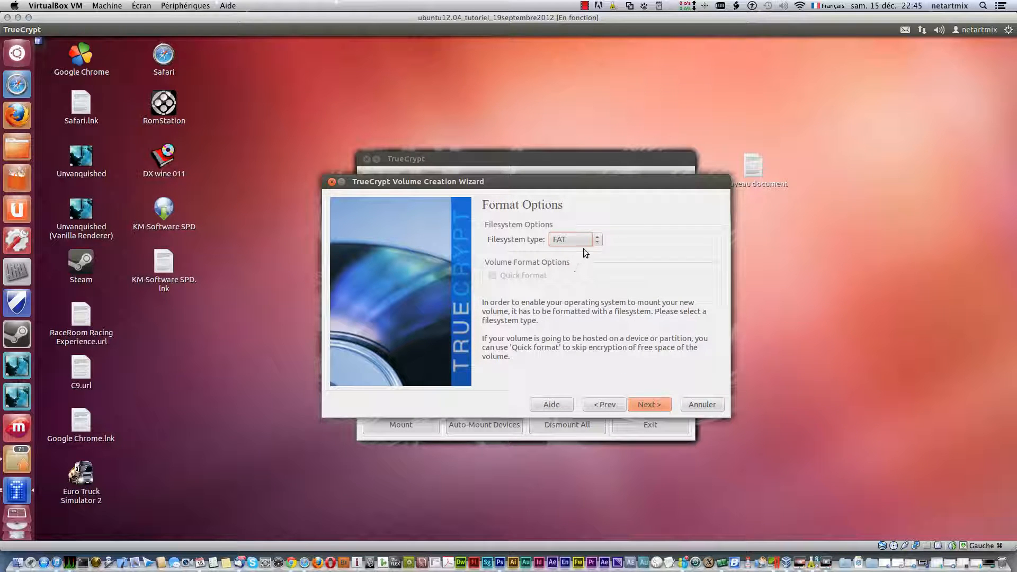
click(598, 240)
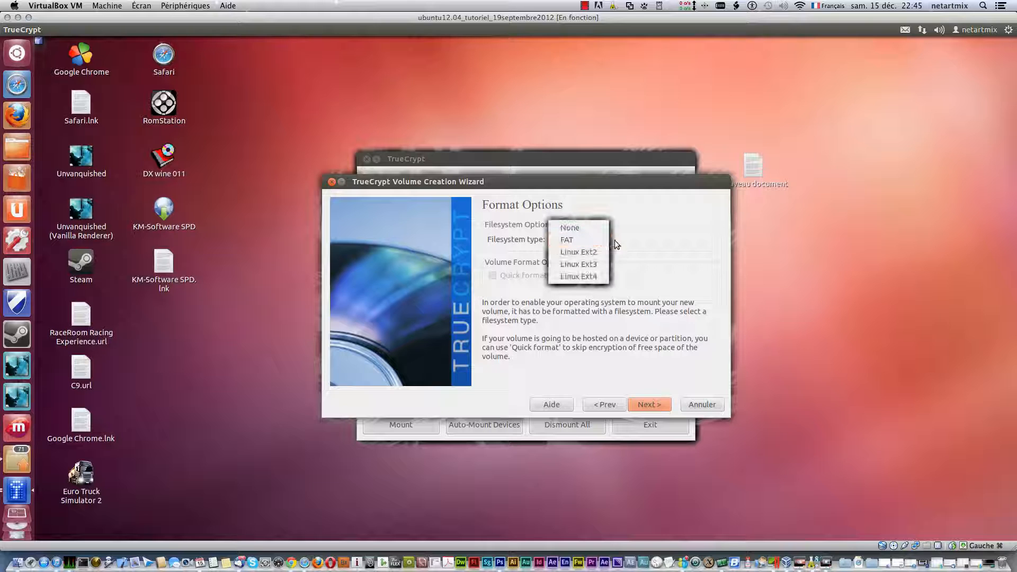
click(643, 246)
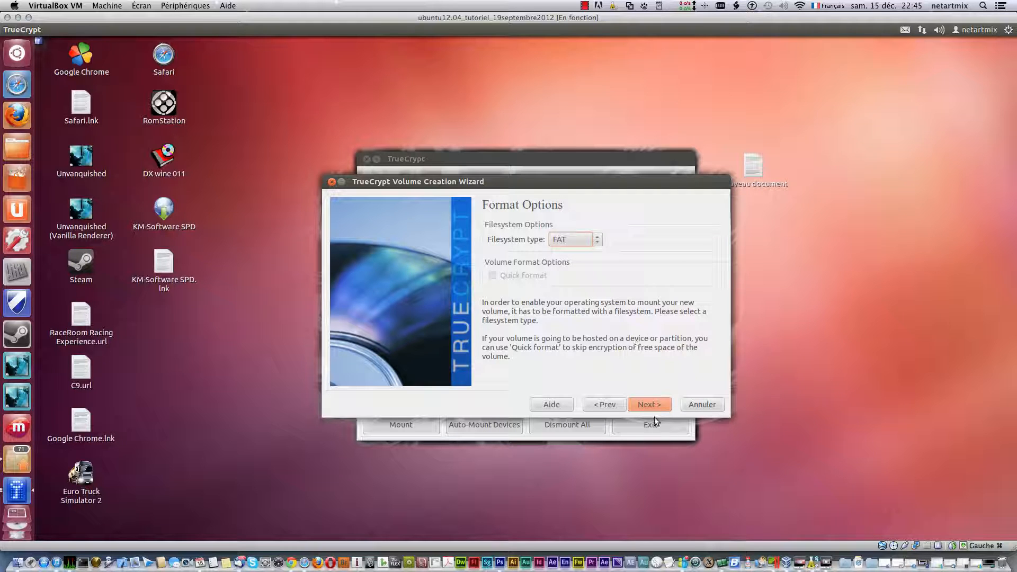
click(651, 404)
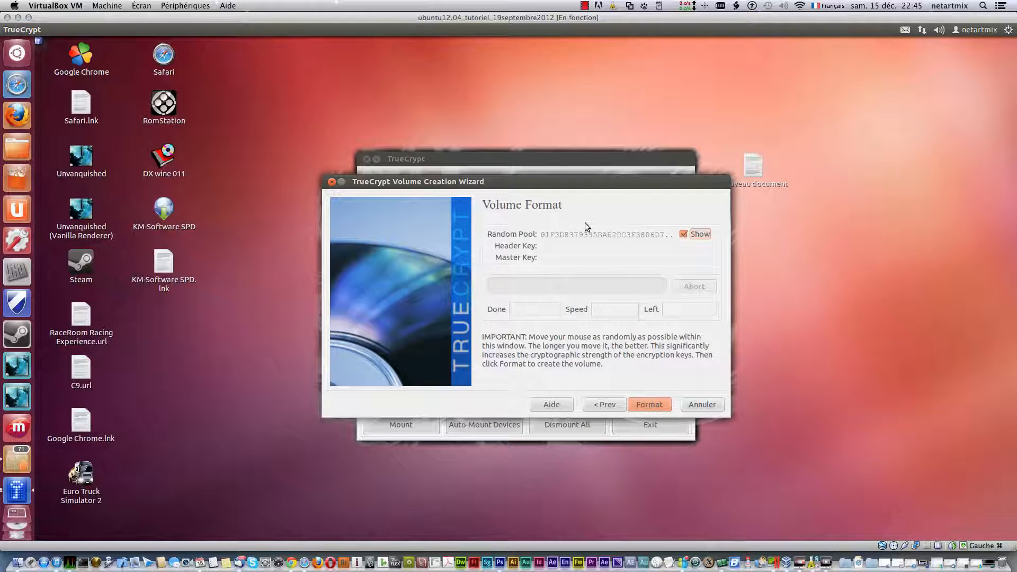
- Format the first container, dismiss the success message, and move its file to the desktop's top right
click(652, 406)
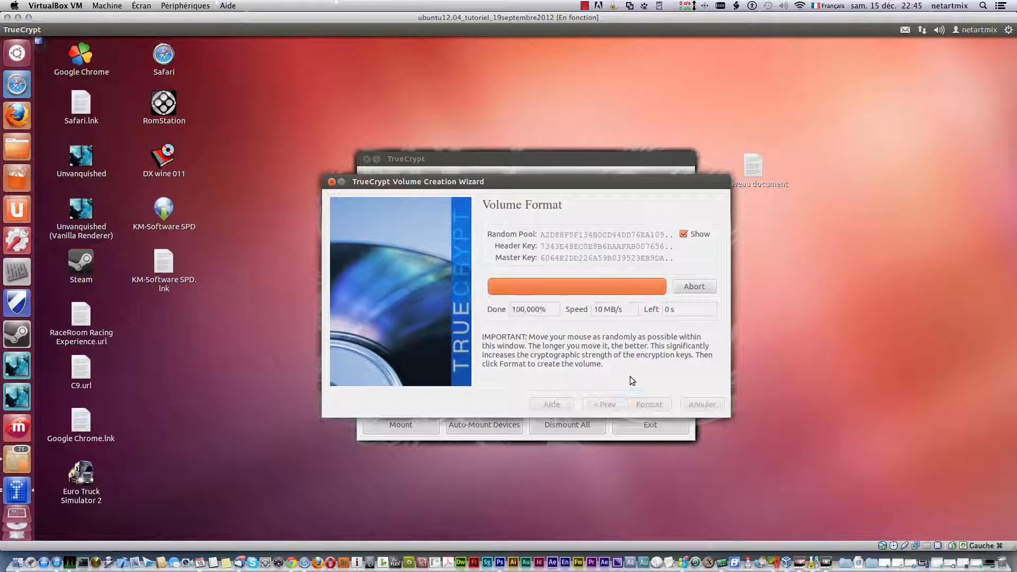
click(609, 338)
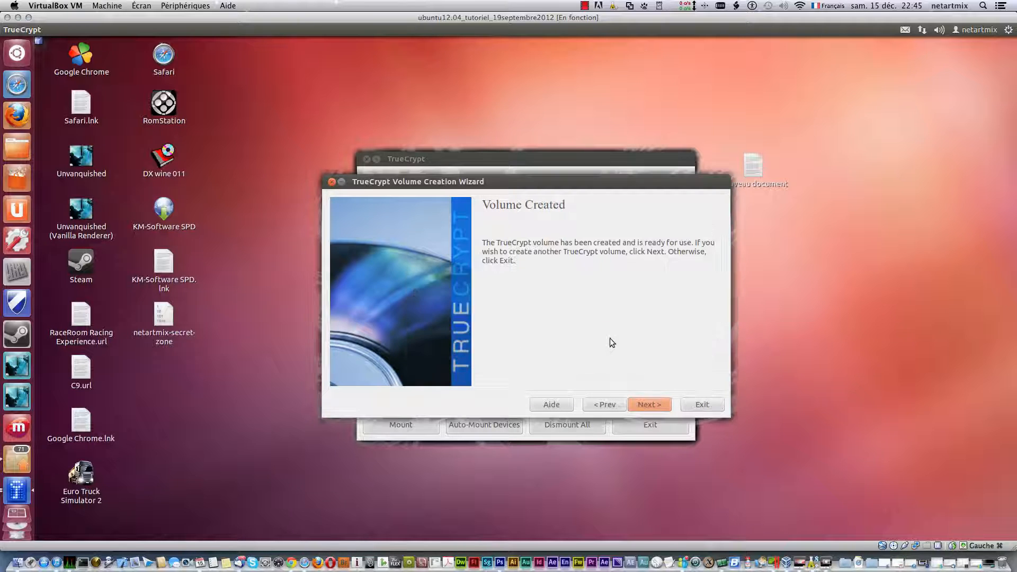
drag(164, 318, 907, 79)
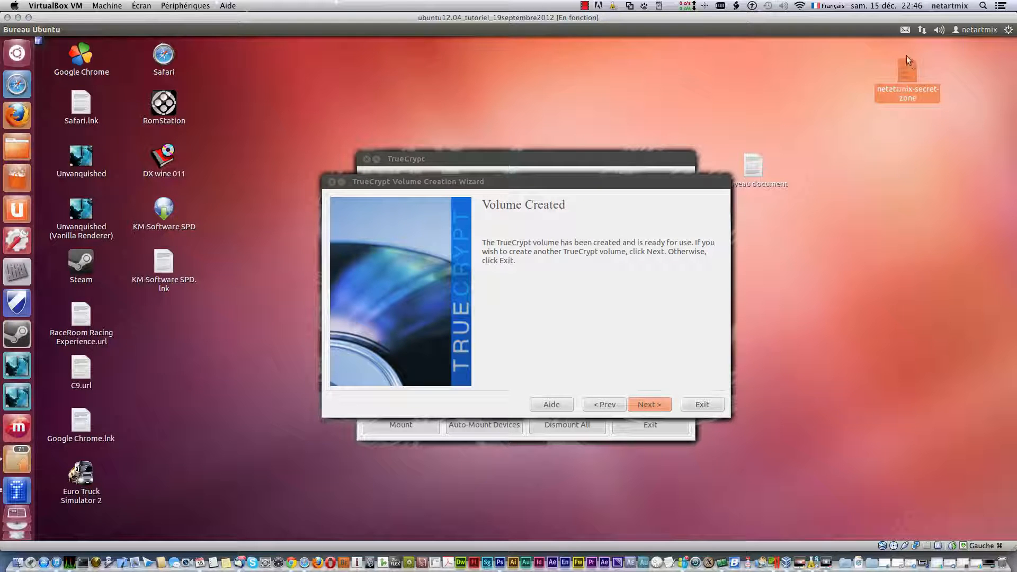
- Begin a second standard encrypted file-container volume and bring up the file location chooser
click(648, 405)
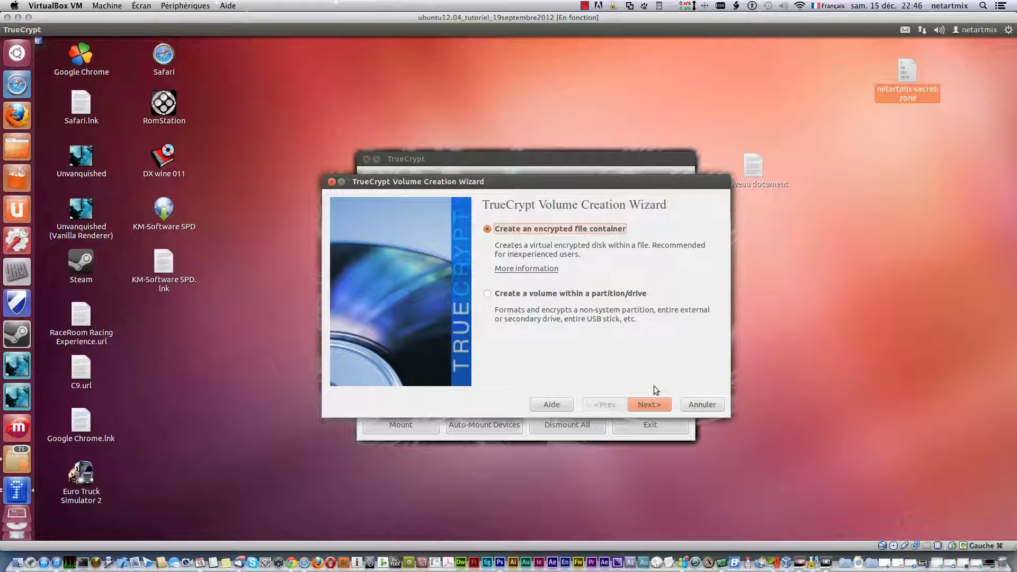
click(652, 403)
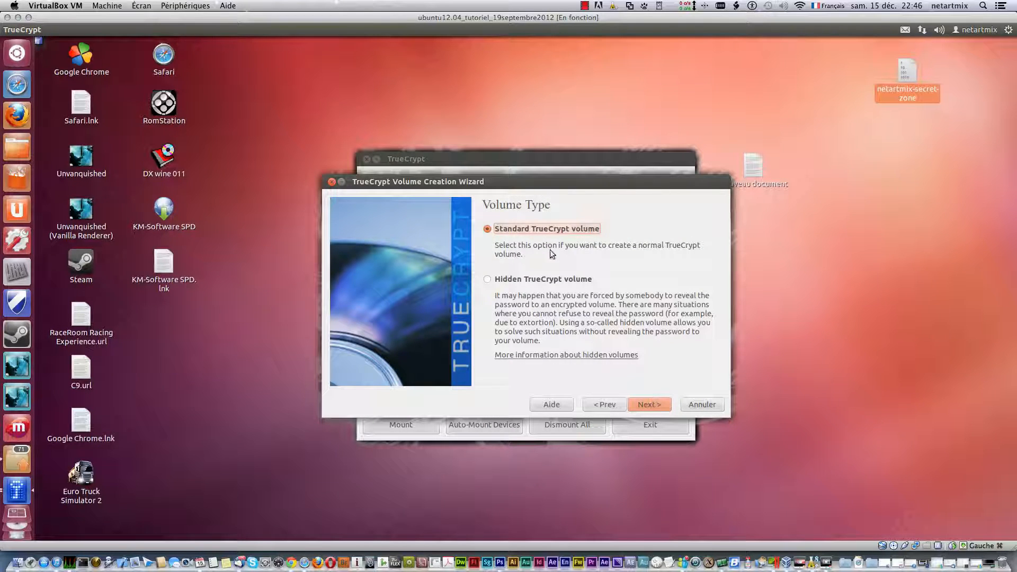
click(649, 404)
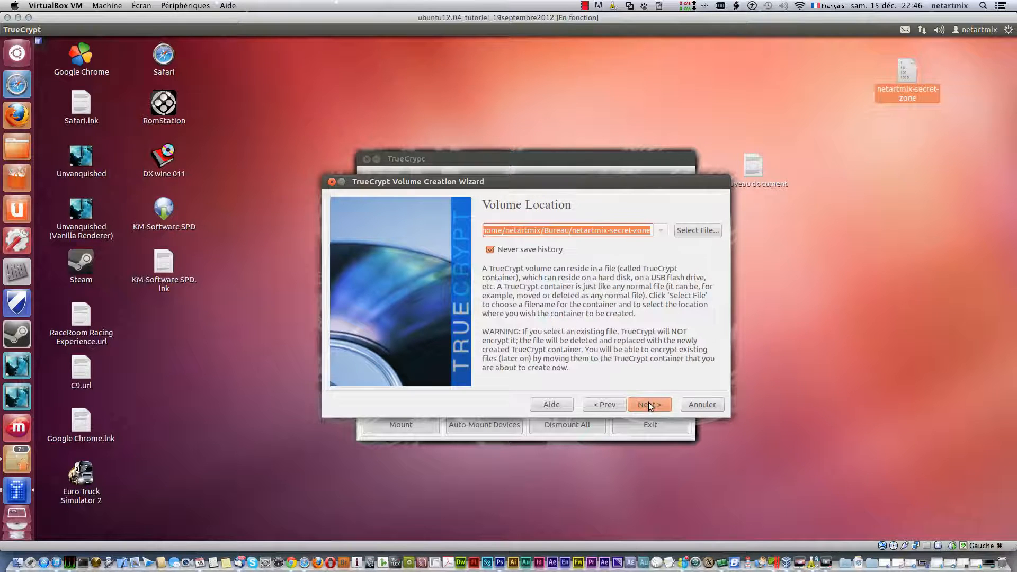
click(687, 230)
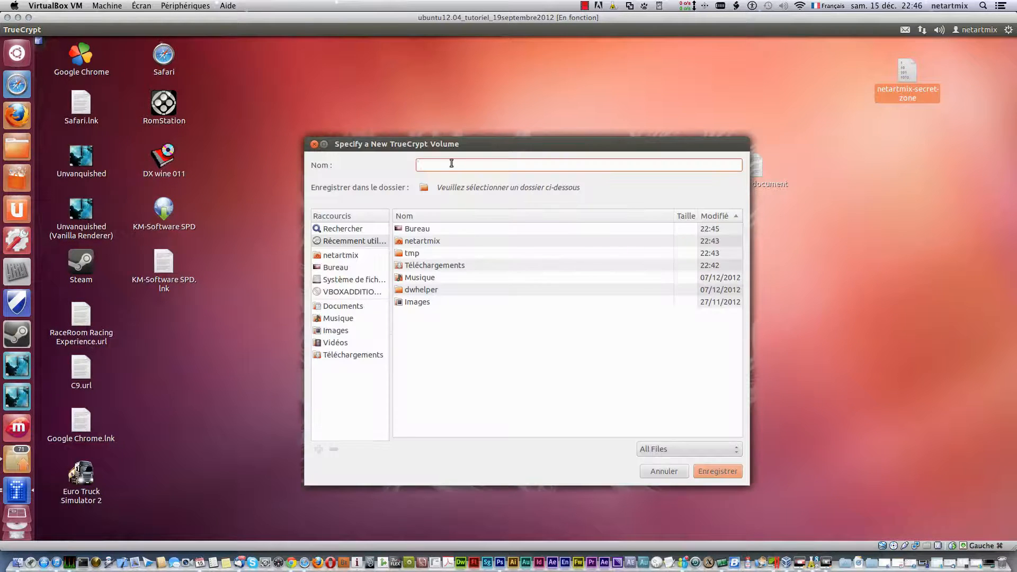
- Name the container netartmix-secret-pass and save it in the Desktop (Bureau) folder
text(netartmix-secret-pass)
click(328, 269)
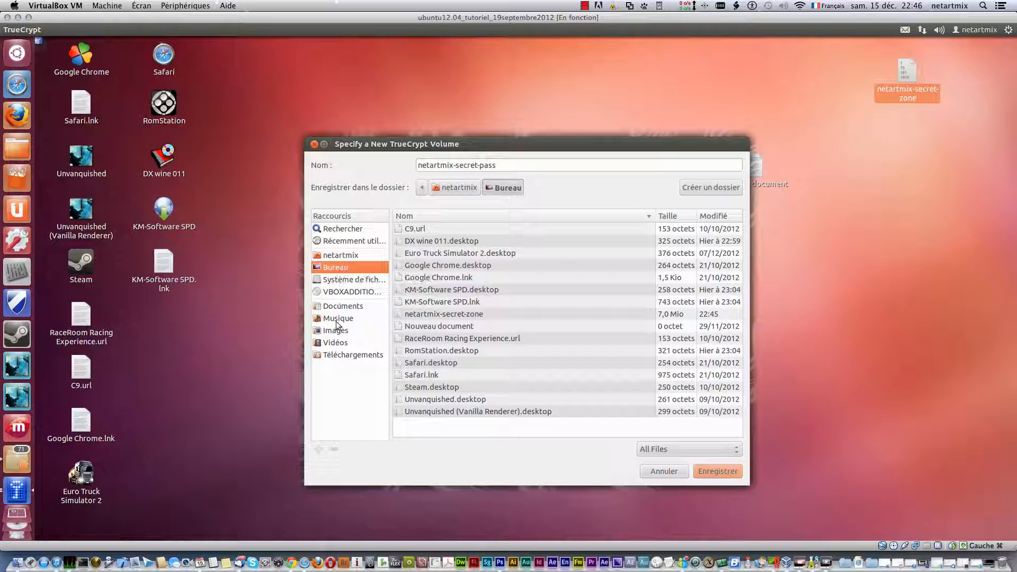
click(335, 341)
click(335, 355)
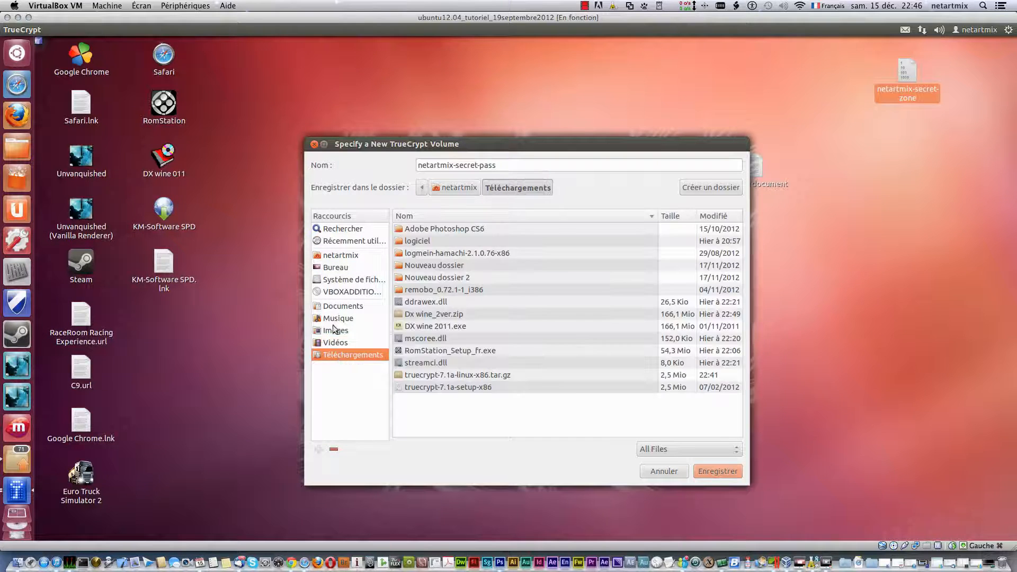
click(337, 307)
click(329, 268)
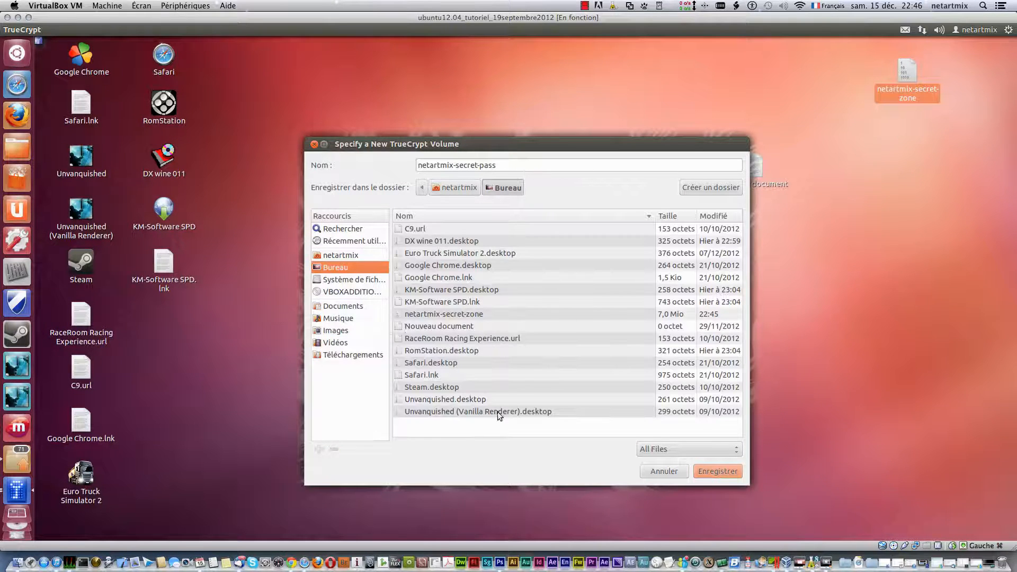
click(716, 470)
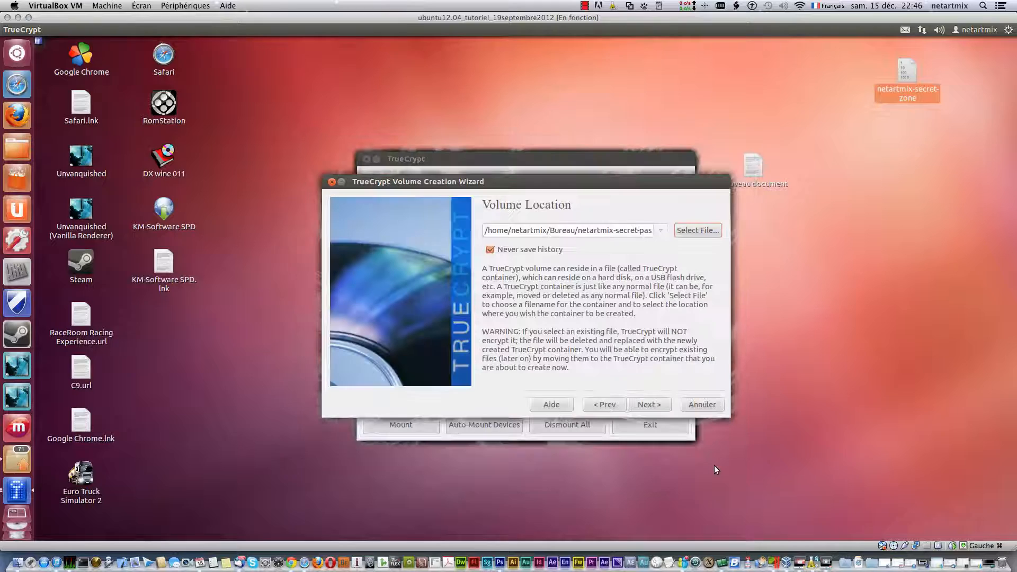
- Keep the default AES-Twofish-Serpent/SHA-512 encryption and set the volume size to 10 MB
click(636, 406)
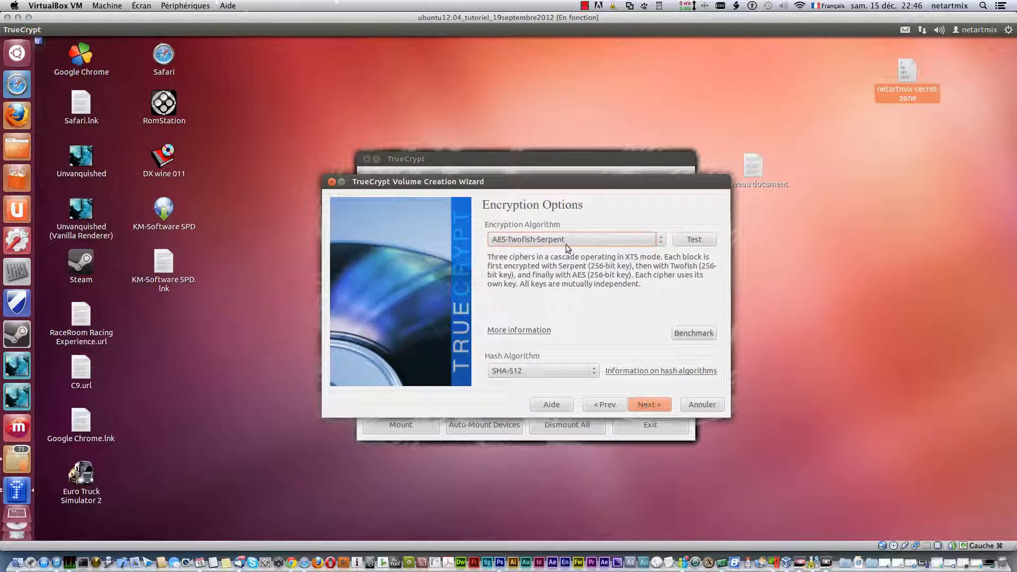
click(638, 407)
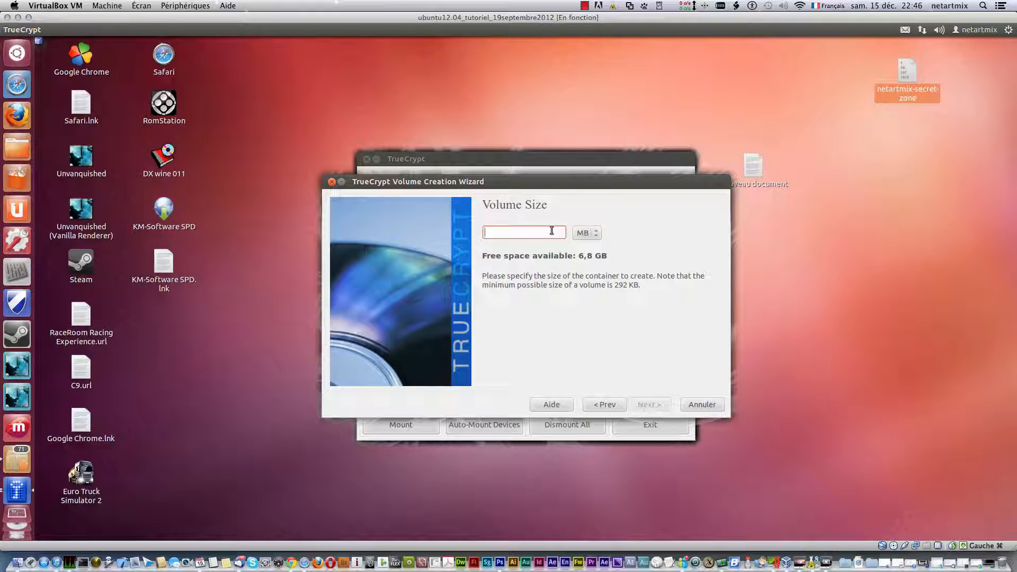
text(10)
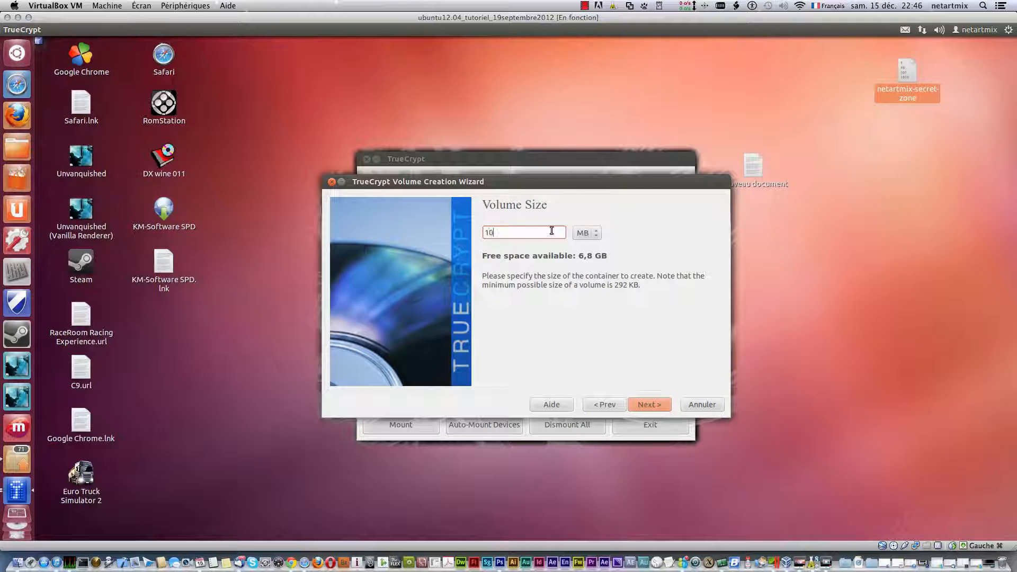
click(650, 405)
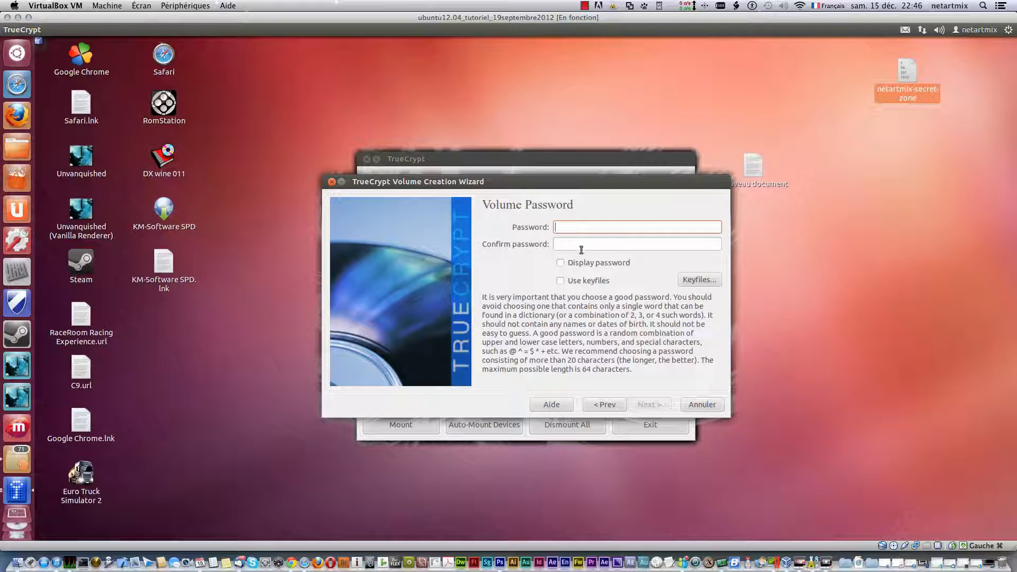
- Enter and confirm a visible volume password, accept the short-password warning, then go back
click(560, 263)
click(568, 229)
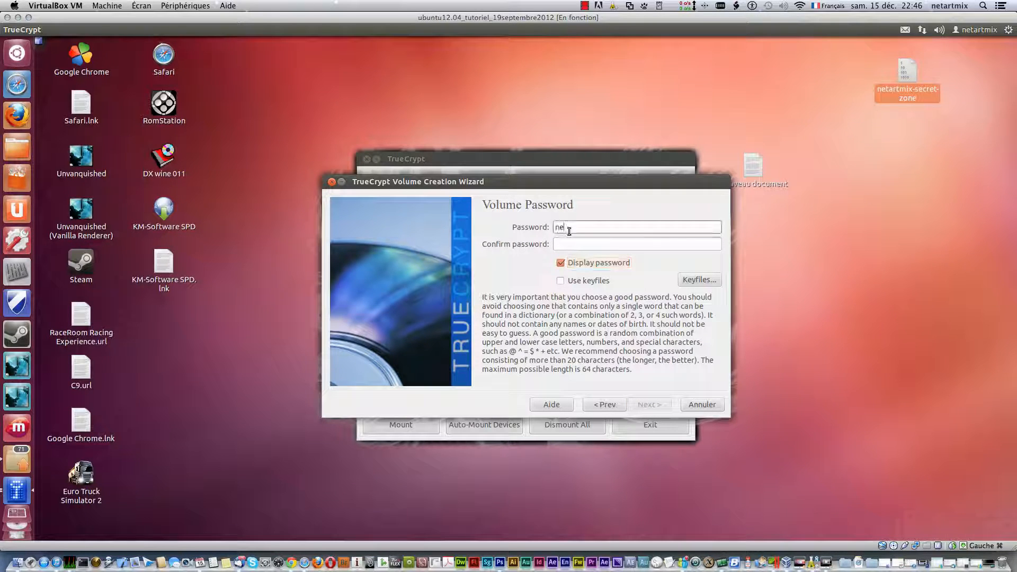
key(Tab)
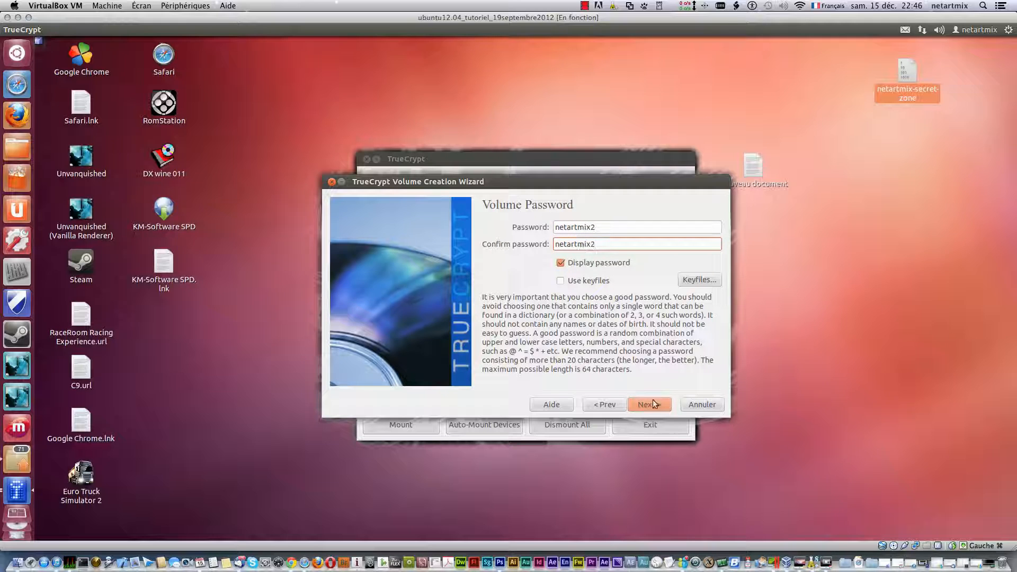
click(652, 404)
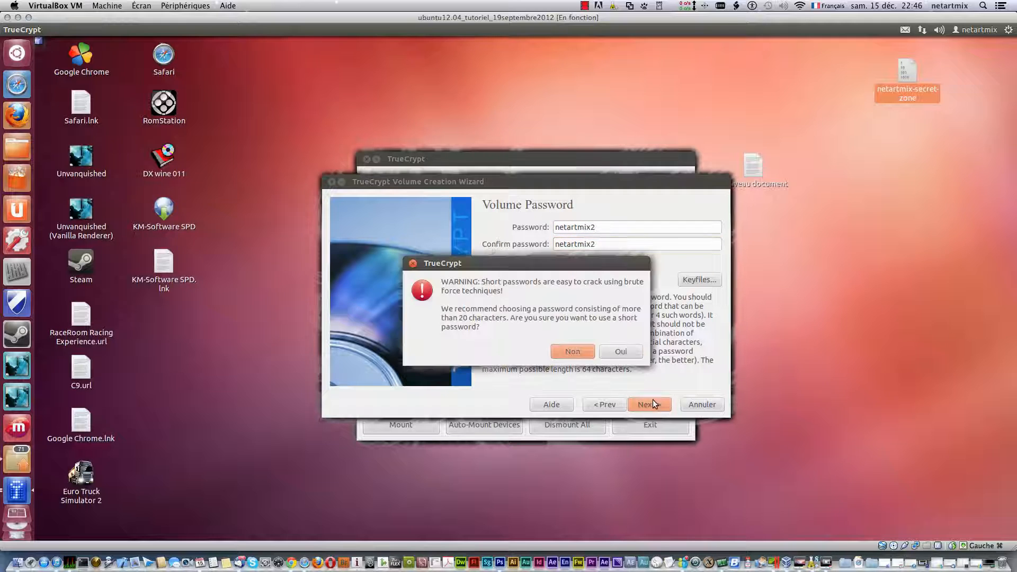
click(620, 351)
click(605, 405)
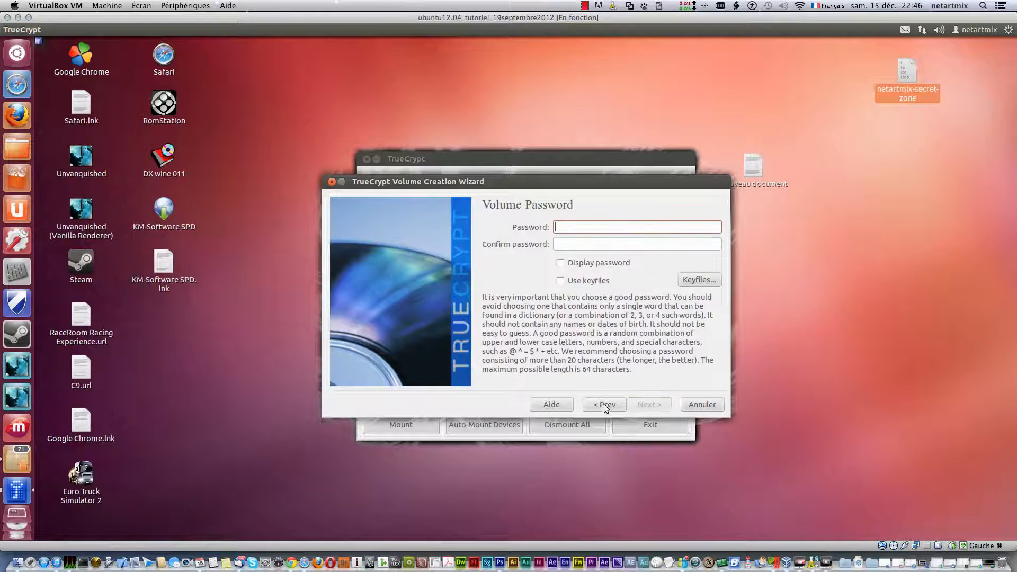
- Type a longer visible password and edit several of its characters
click(560, 263)
click(584, 223)
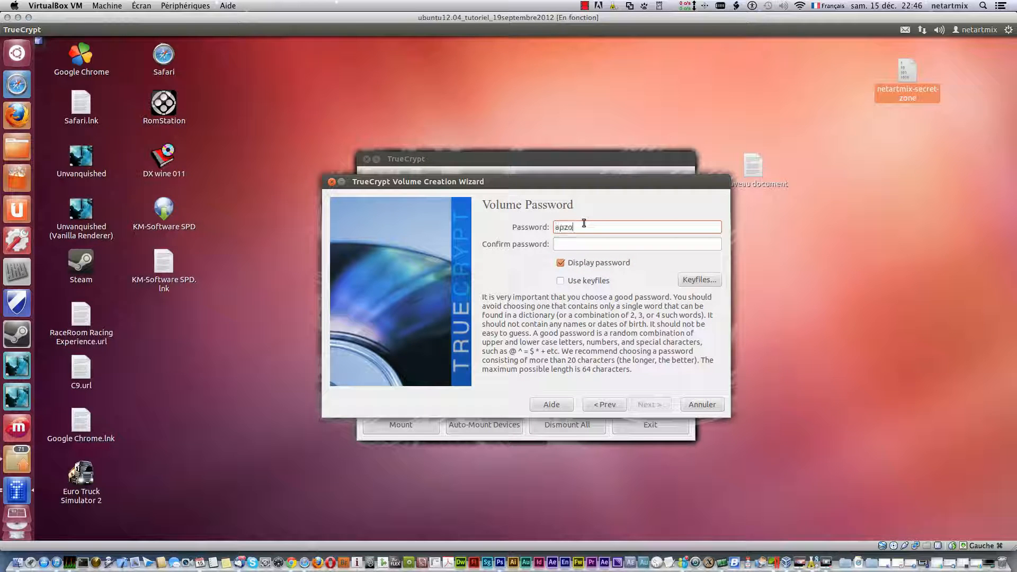
click(584, 227)
key(BackSpace)
click(621, 227)
key(Left)
key(Left)
key(Left)
key(Left)
key(BackSpace)
key(Left)
key(Left)
key(Left)
key(shift+Left)
key(shift+Left)
key(Left)
key(Left)
key(Left)
key(Right)
key(Right)
key(Left)
key(Left)
key(Left)
key(Left)
key(Left)
key(Left)
key(Right)
key(Right)
key(Right)
key(Right)
key(Right)
key(Right)
key(Right)
key(Right)
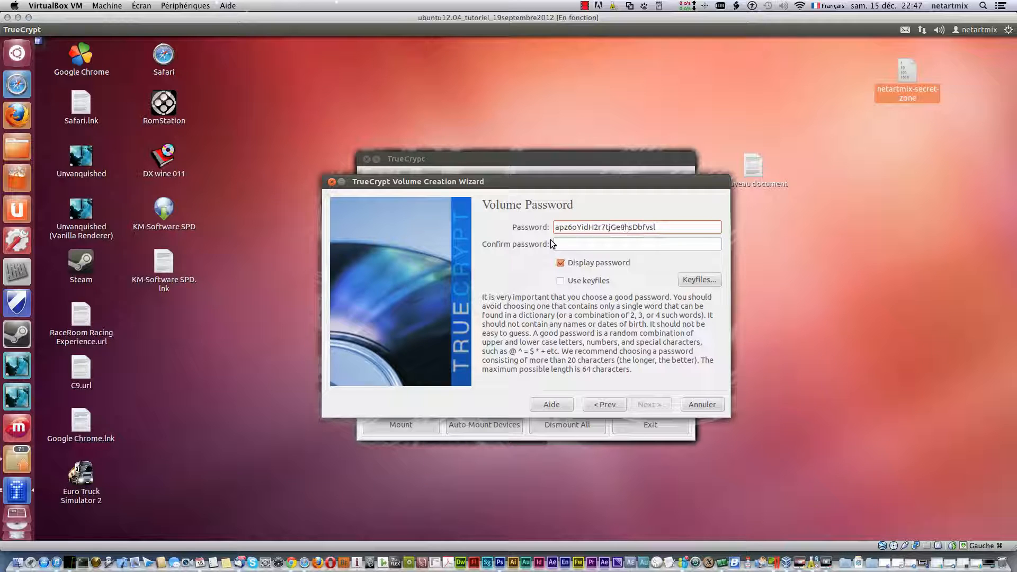
key(Right)
key(Right)
- Replace it with the final password, enter the matching confirmation, and hide the characters
drag(662, 227, 554, 227)
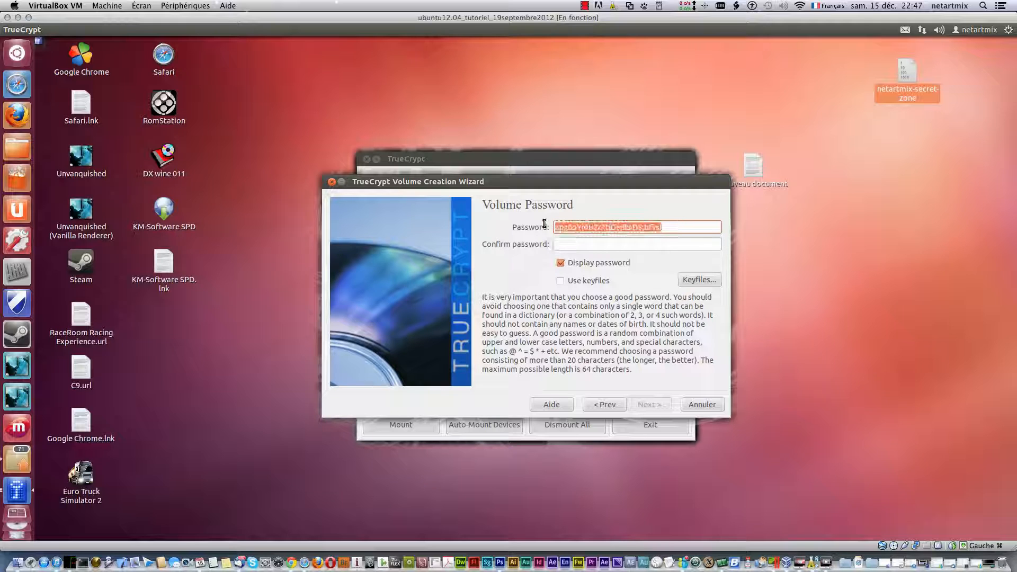
key(BackSpace)
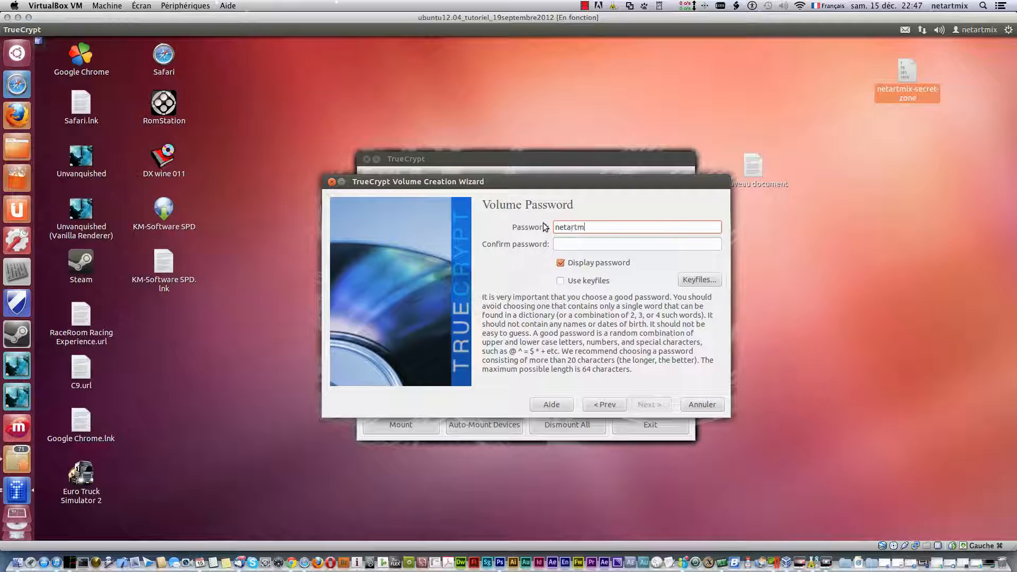
key(Tab)
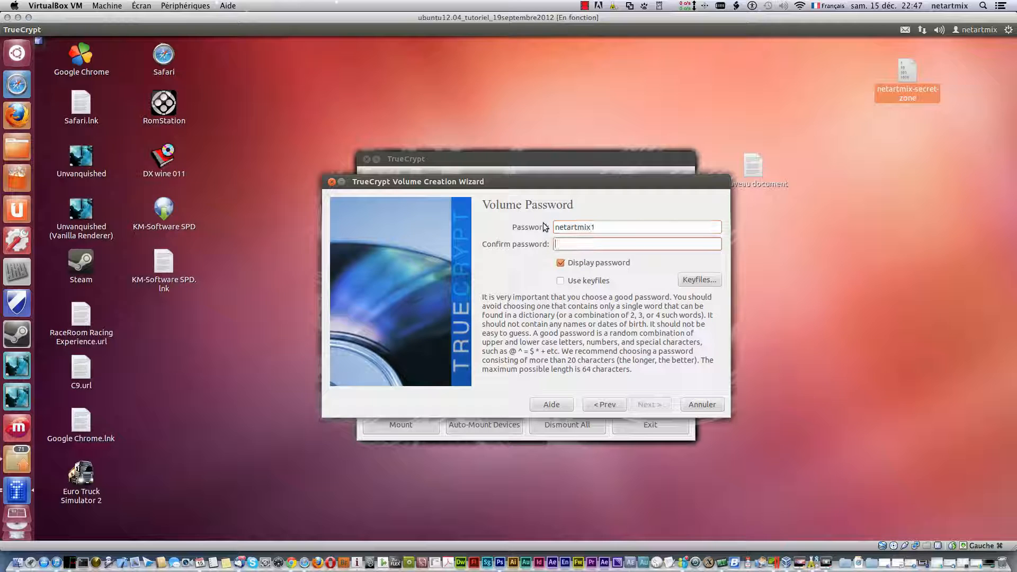
click(627, 225)
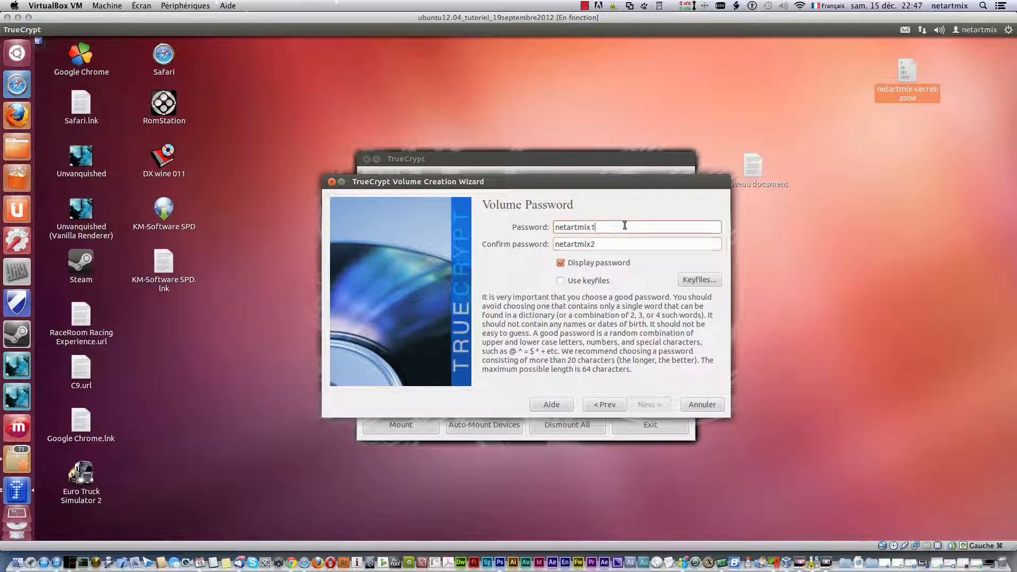
key(BackSpace)
text(2)
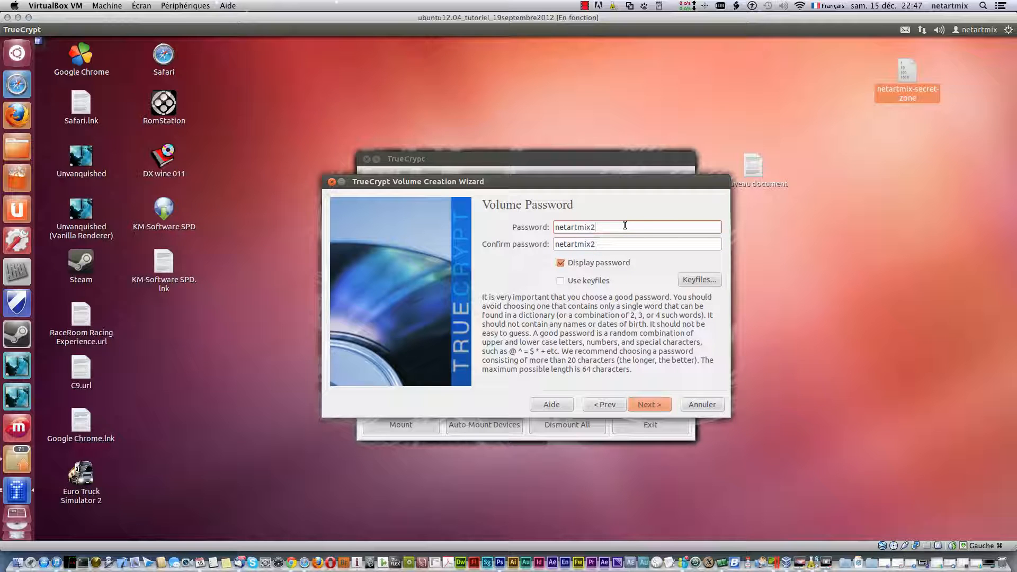
click(561, 263)
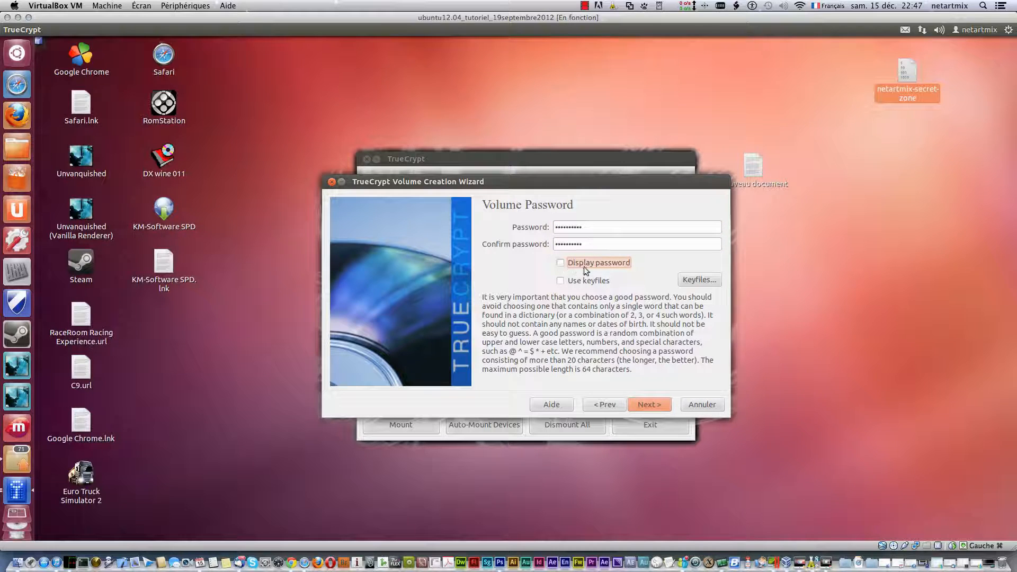
- Accept the short-password warning, keep the FAT filesystem, and format the second volume
click(640, 404)
click(630, 352)
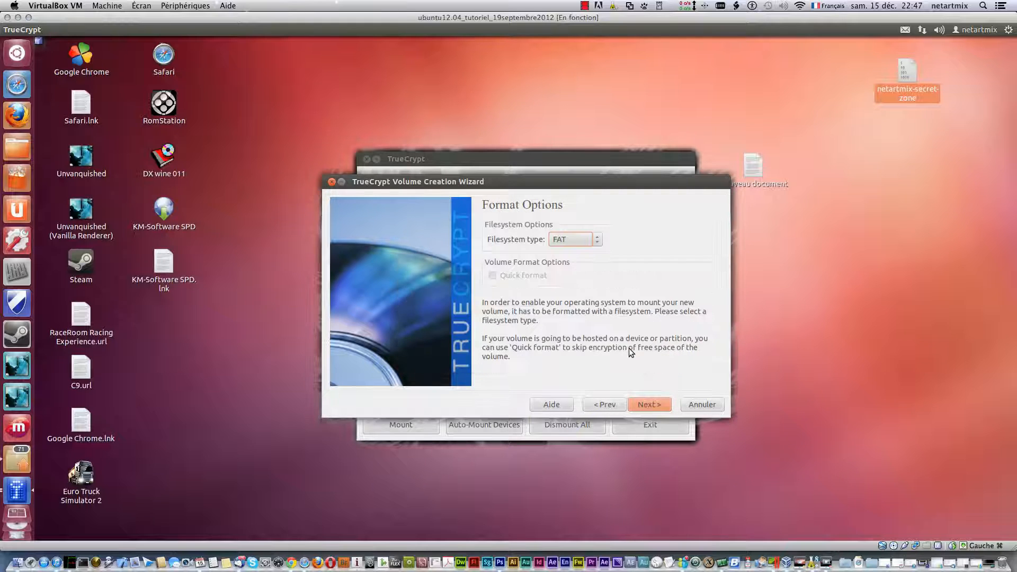
click(658, 405)
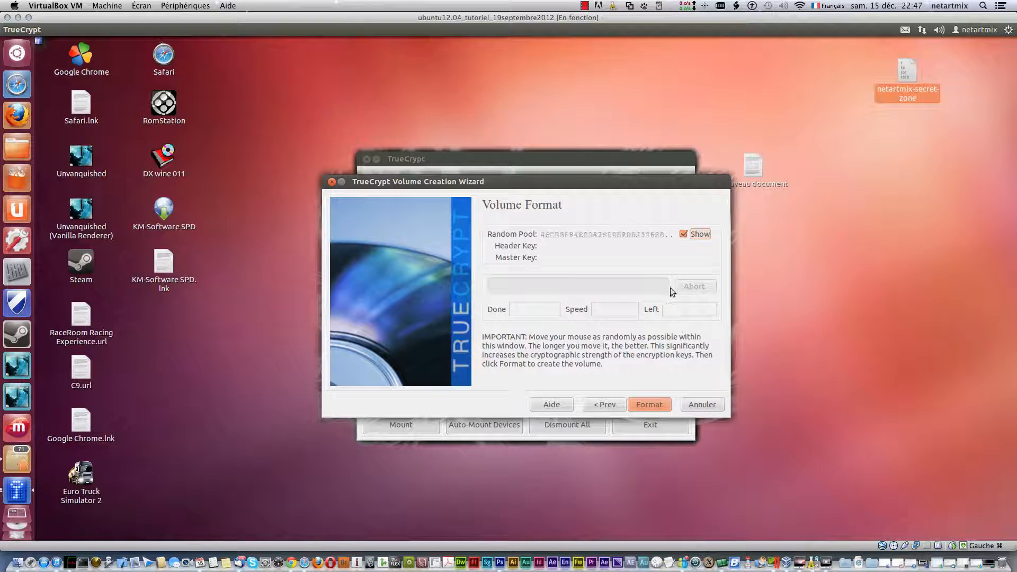
click(651, 404)
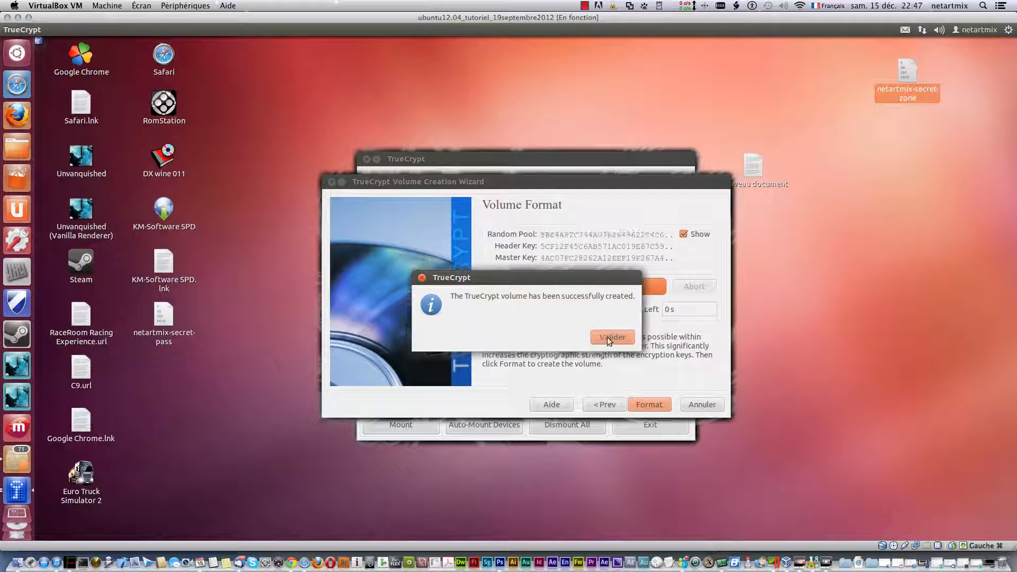
click(610, 337)
- Move the netartmix-secret-pass desktop icon below netartmix-secret-zone and exit the wizard
click(165, 316)
drag(165, 316, 907, 132)
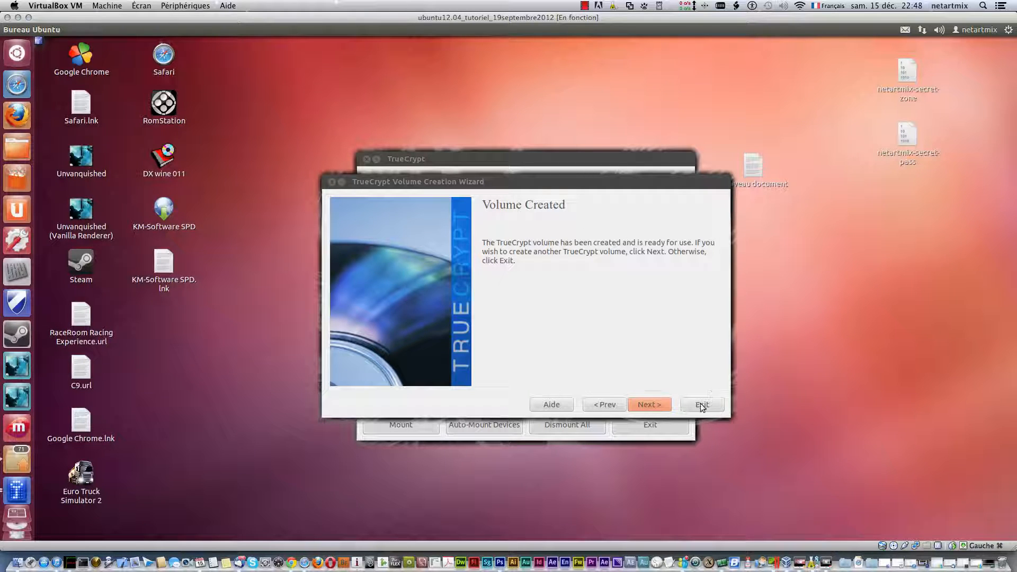
click(701, 404)
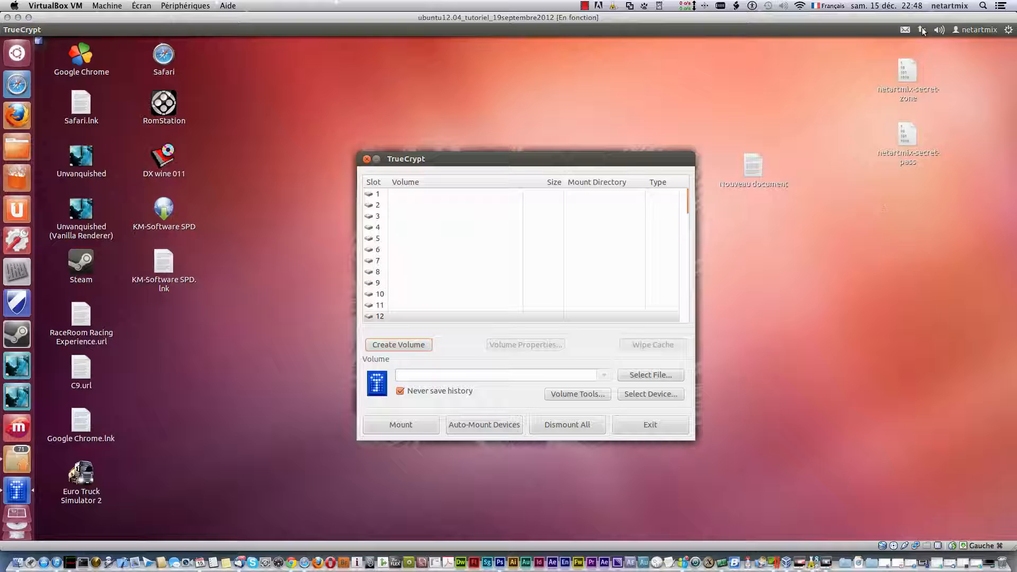
- Select slot 9 in TrueCrypt's volume list
click(436, 216)
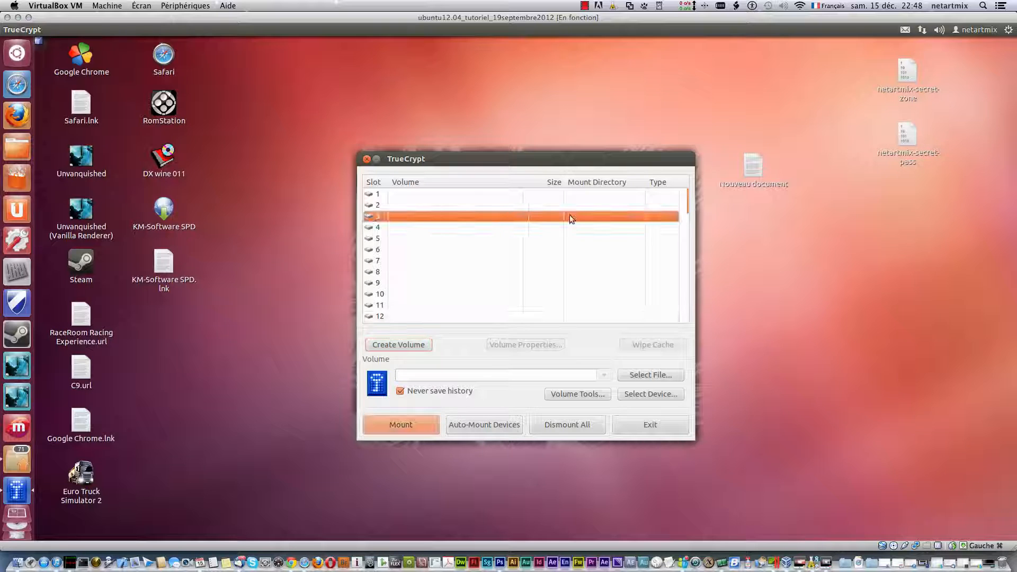
click(372, 284)
click(383, 305)
click(377, 262)
click(377, 249)
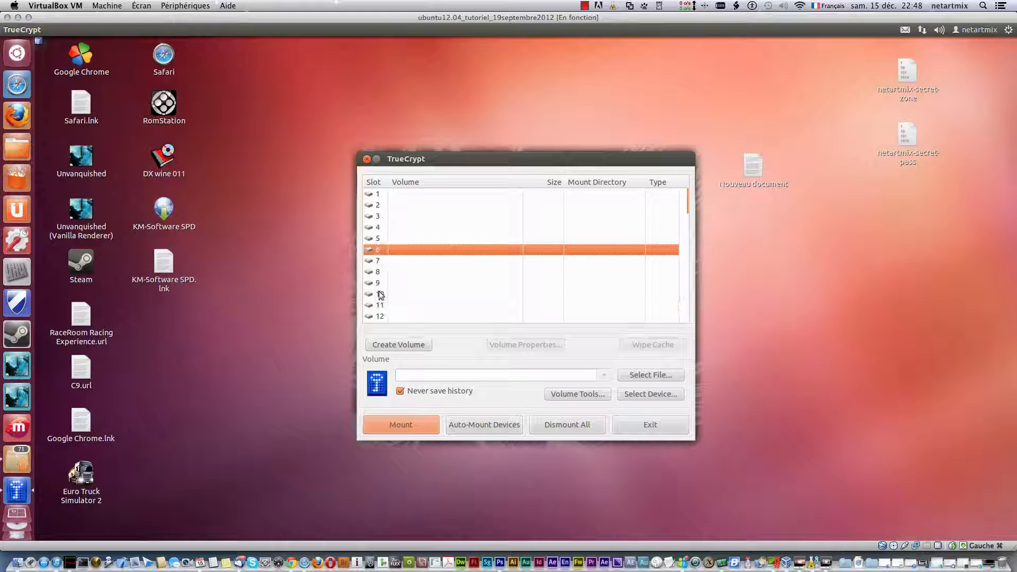
click(377, 283)
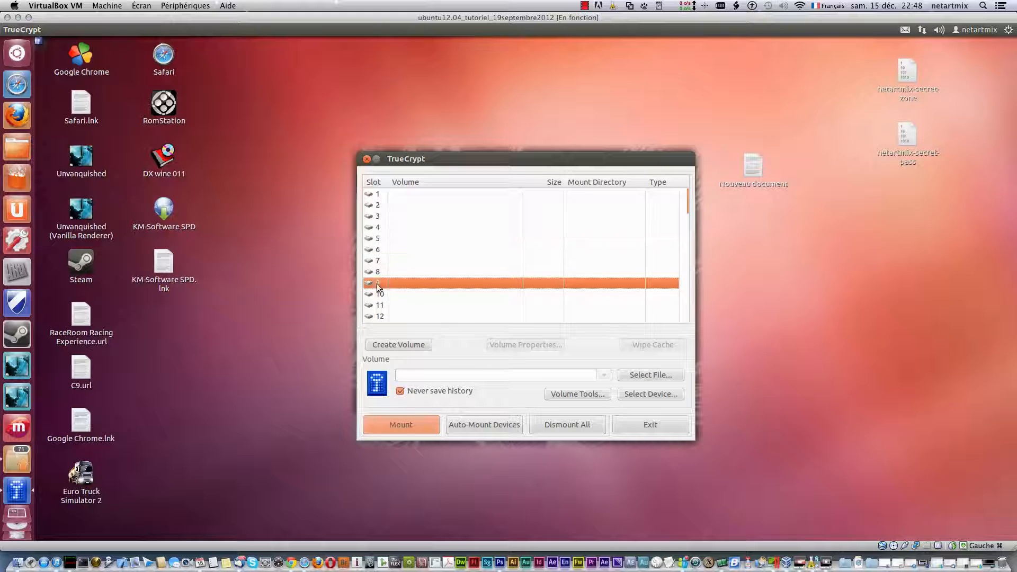
- Choose netartmix-secret-zone from the Desktop folder as the volume and start mounting it
click(665, 376)
click(347, 252)
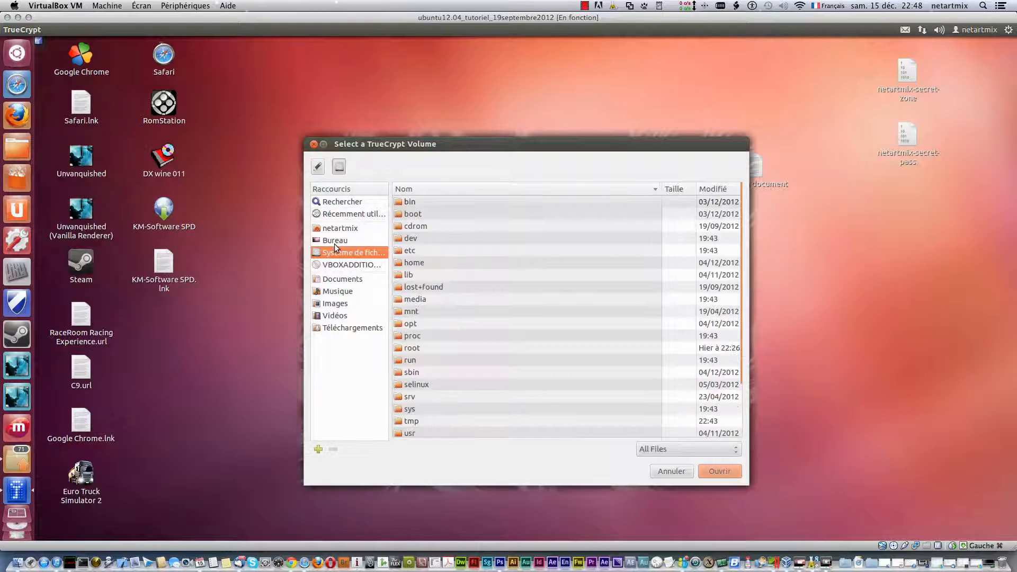
click(335, 241)
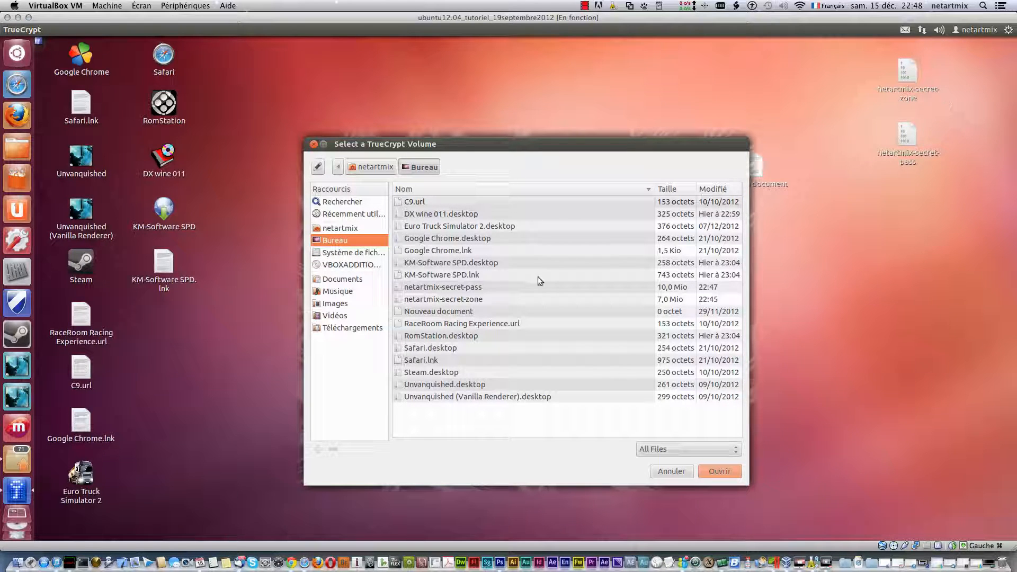
click(467, 301)
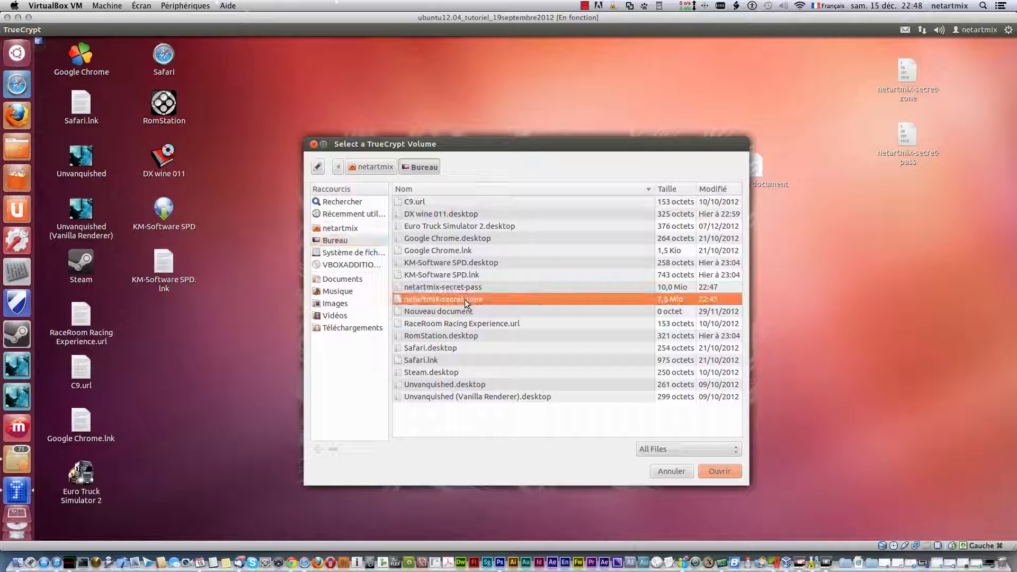
click(720, 471)
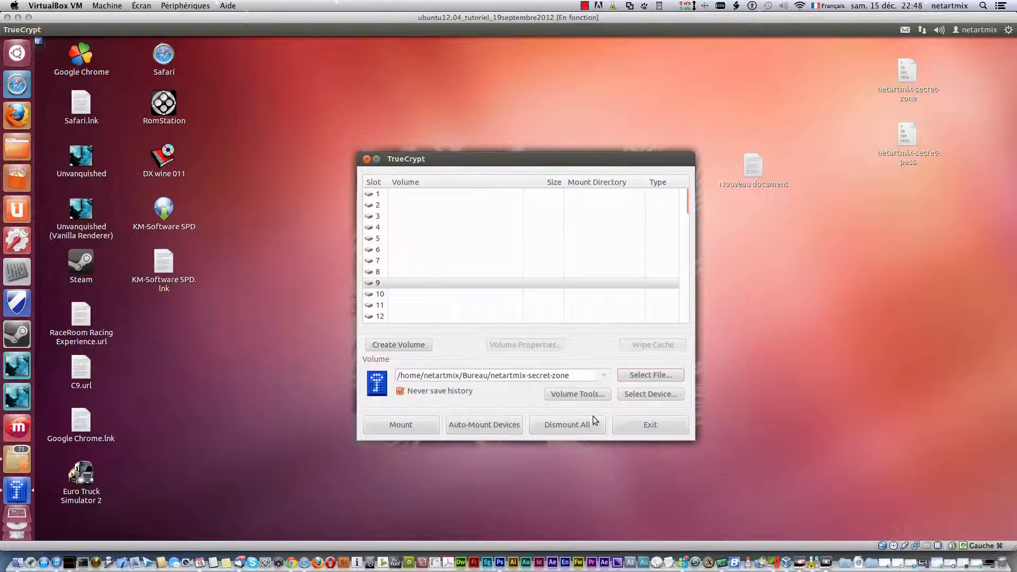
click(402, 425)
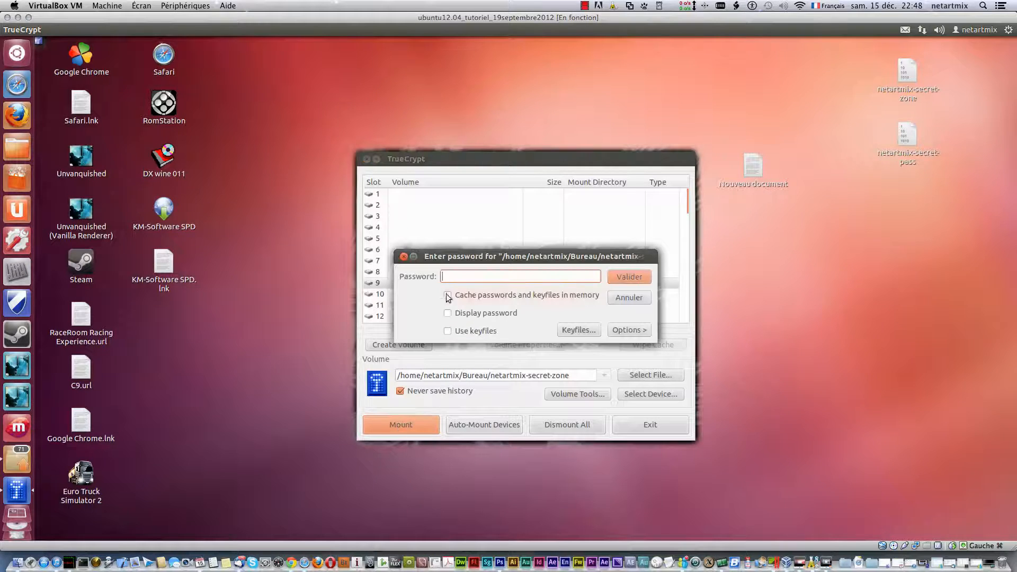
- Mount netartmix-secret-zone at /media/truecrypt9 with the volume and admin passwords, correcting the wrong password
click(448, 313)
click(451, 278)
click(641, 279)
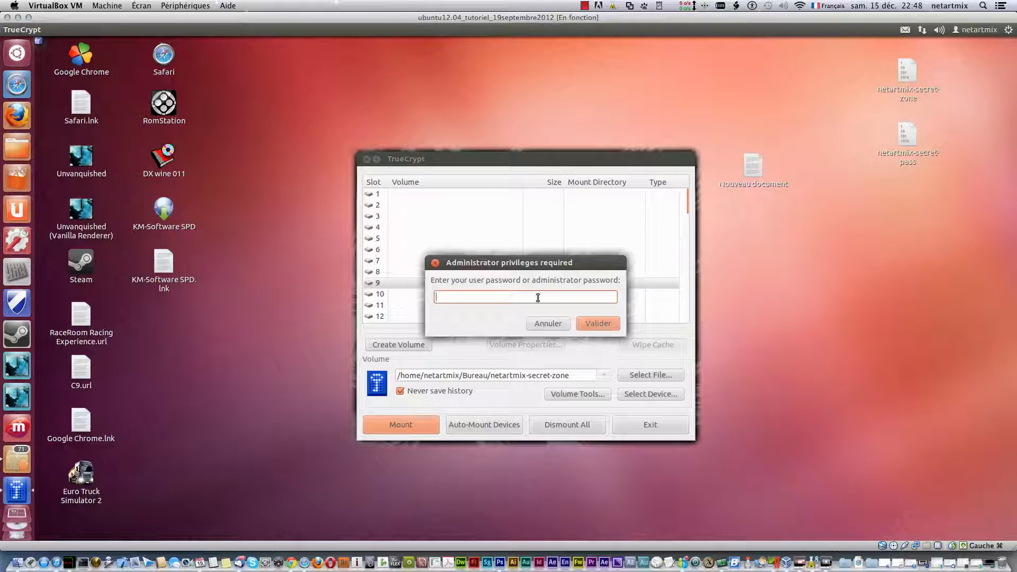
click(602, 321)
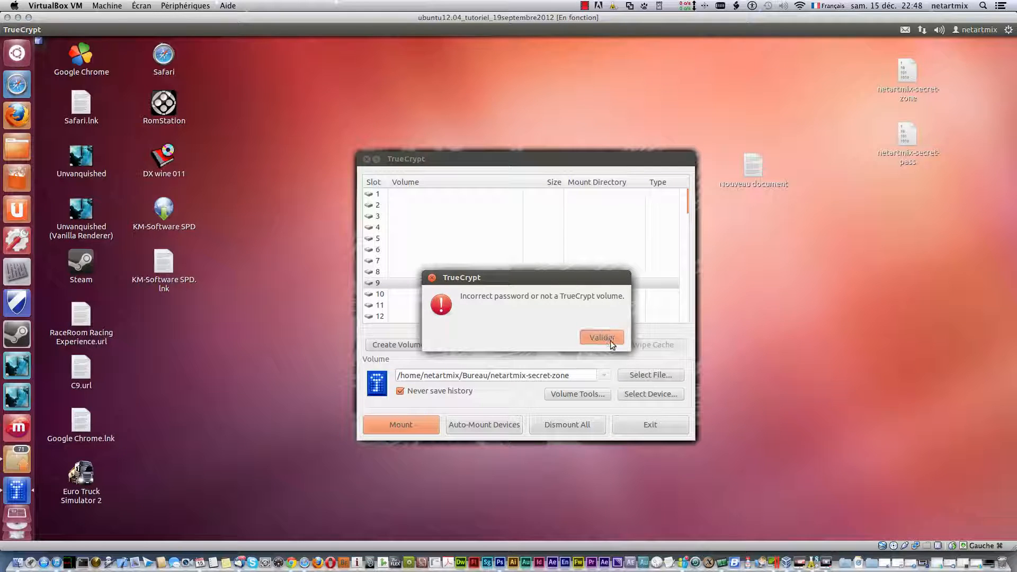
click(611, 343)
click(520, 293)
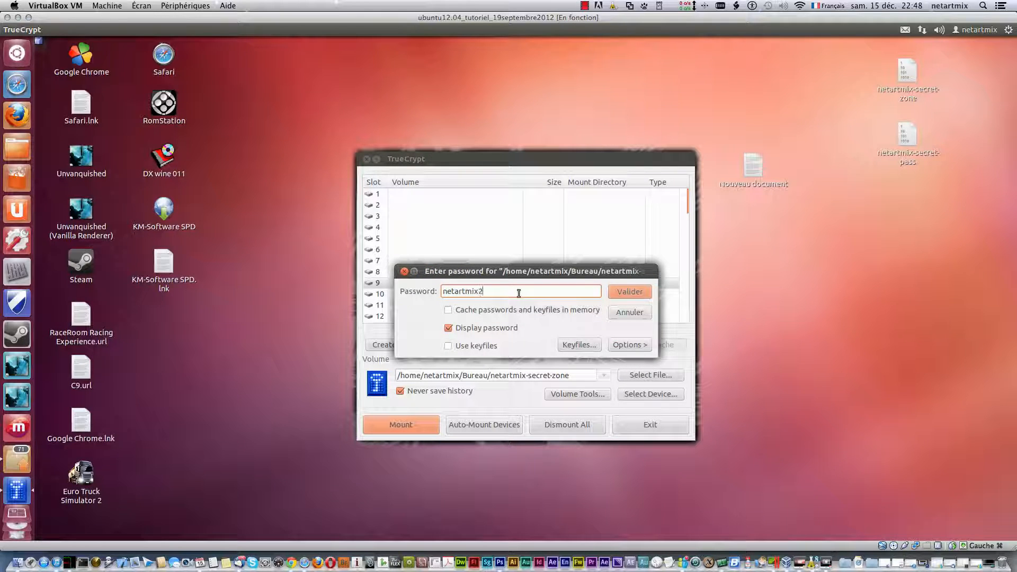
click(619, 292)
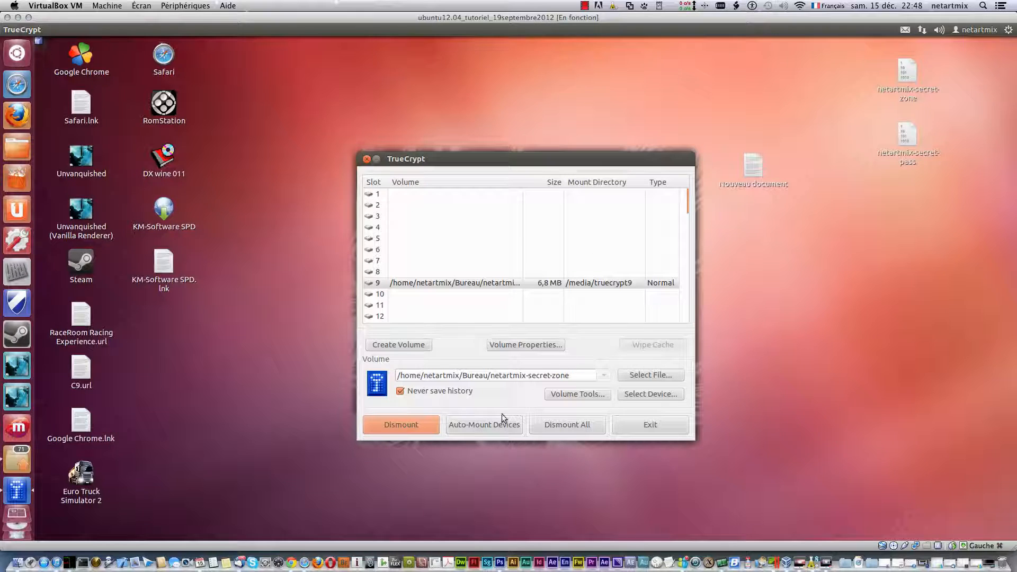
- Select slot 6 and choose netartmix-secret-pass as the volume to mount
click(372, 252)
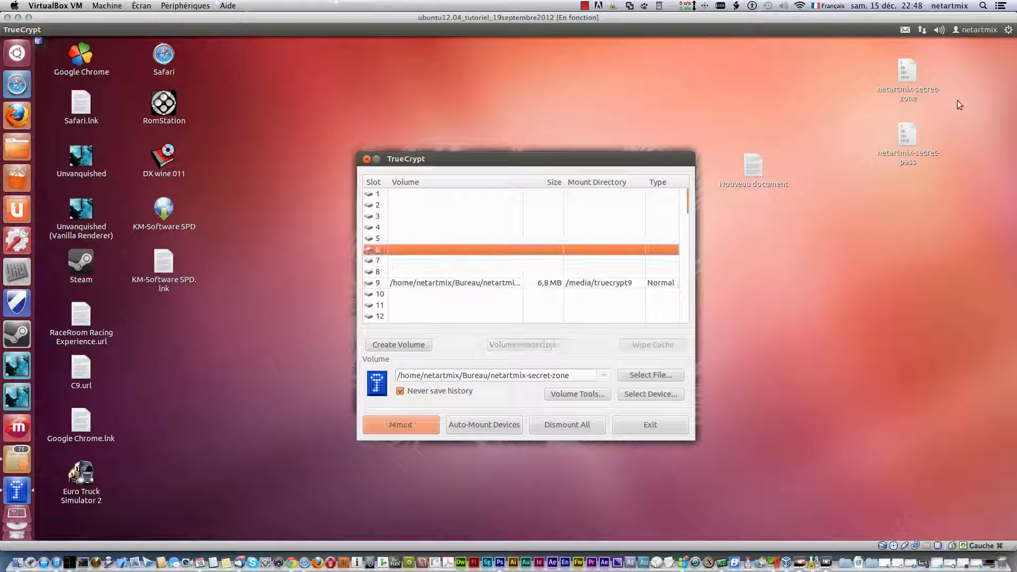
click(903, 153)
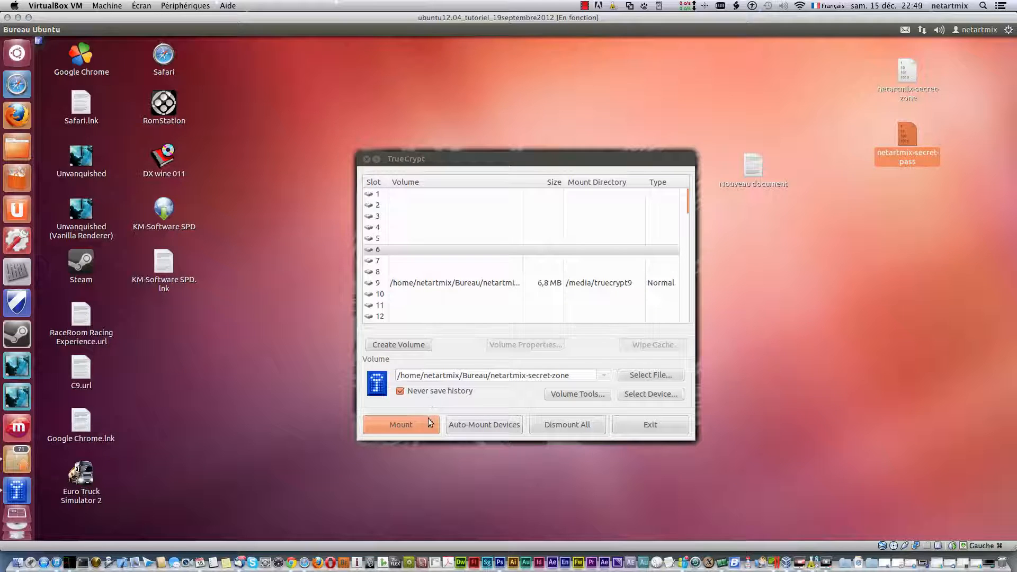
click(638, 376)
click(637, 376)
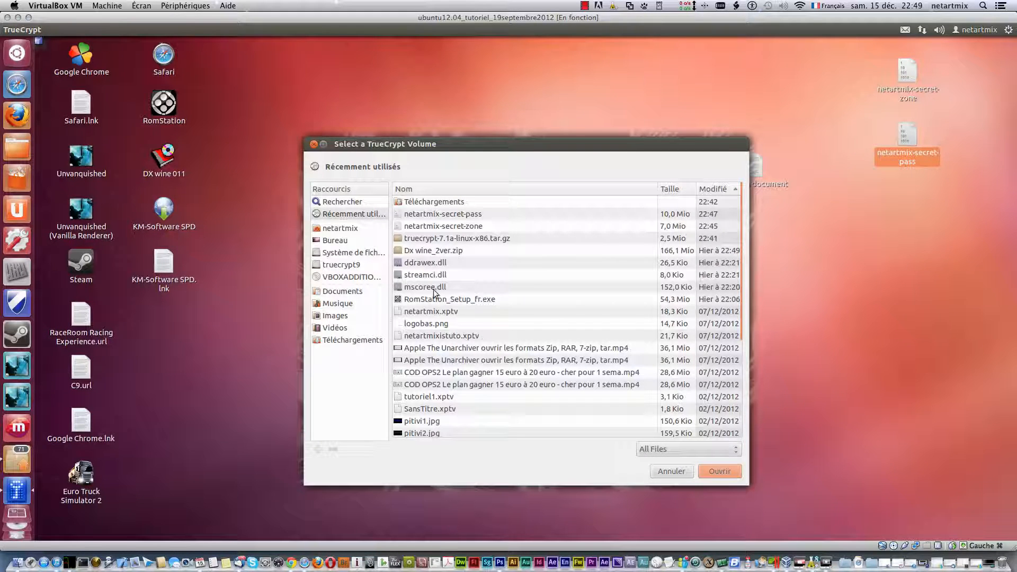
click(460, 215)
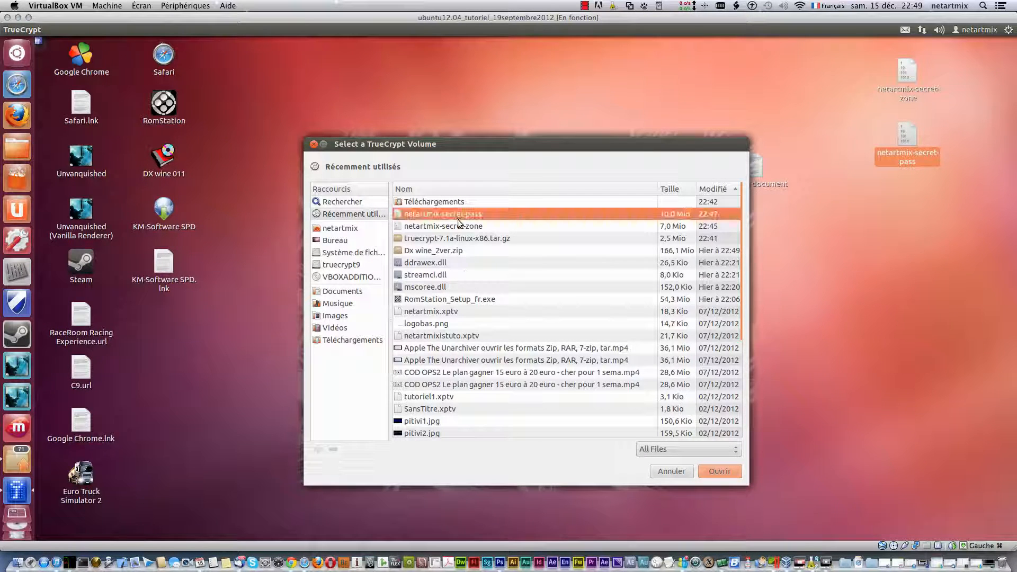
click(710, 473)
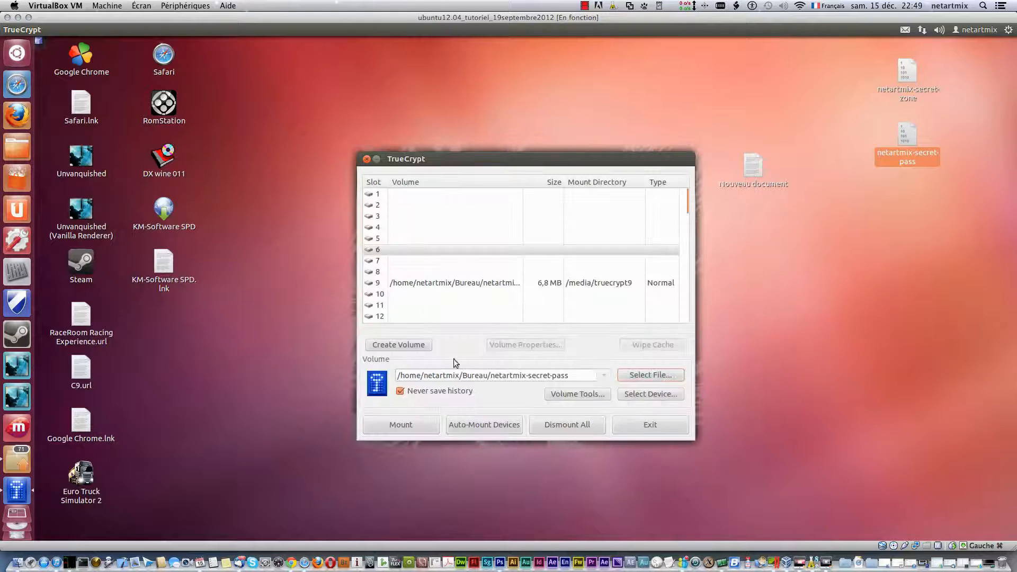
click(403, 425)
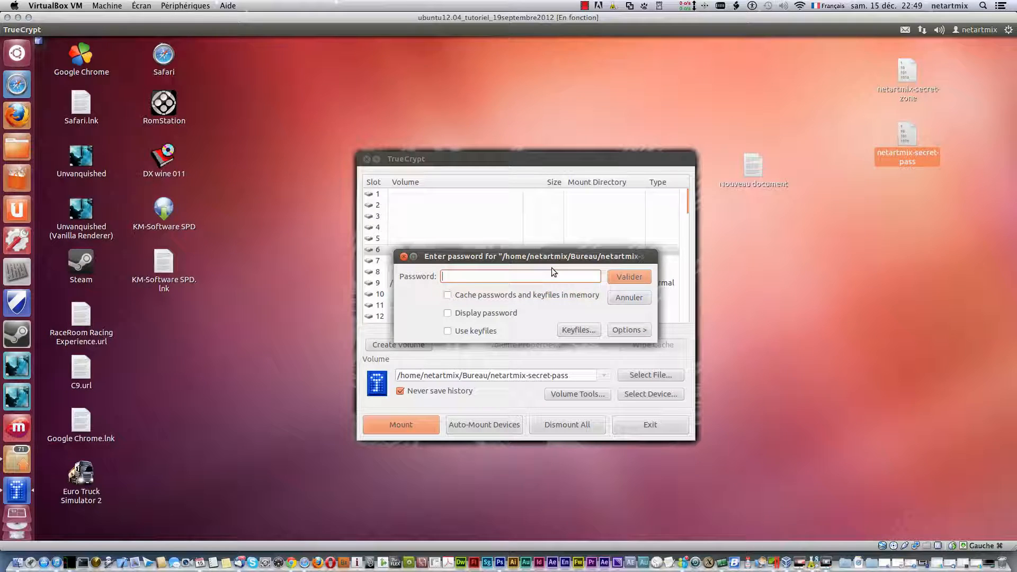
- Enter the volume's password to mount netartmix-secret-pass at /media/truecrypt6
text(•••••••••)
text(2)
click(488, 314)
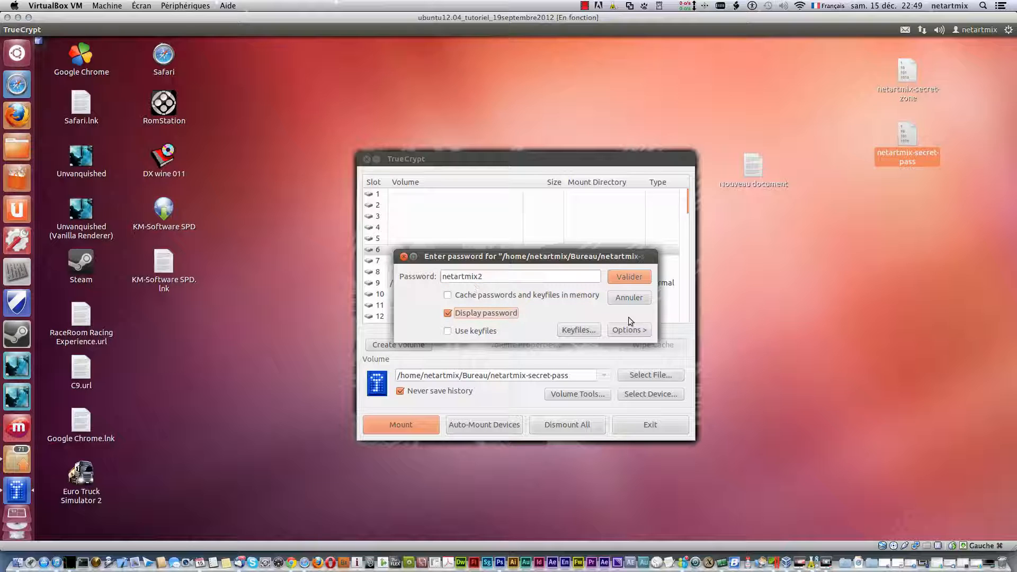
click(620, 282)
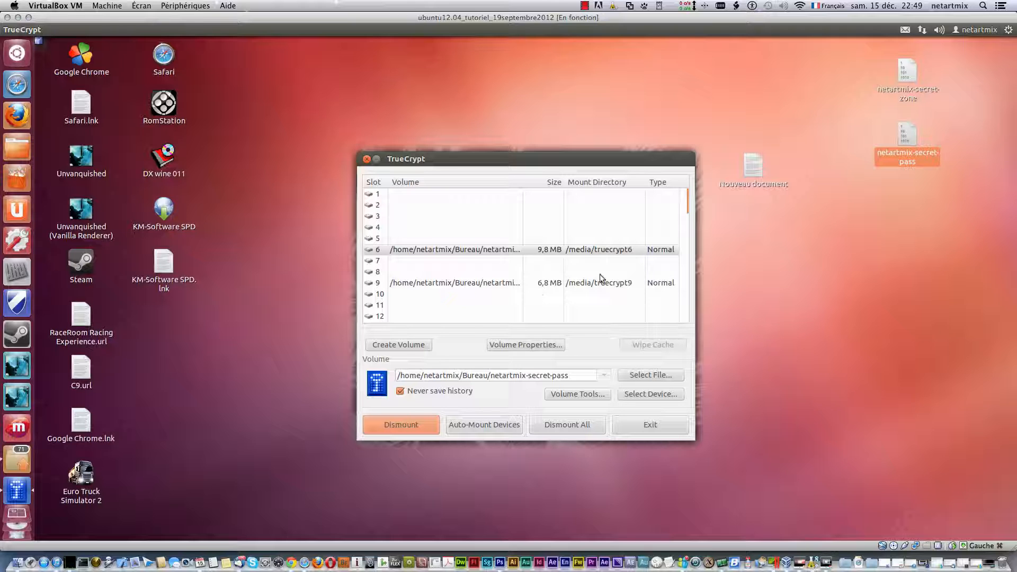
click(907, 133)
- Check in Properties that the netartmix-secret-pass file size is 10,5 Mio
right_click(907, 133)
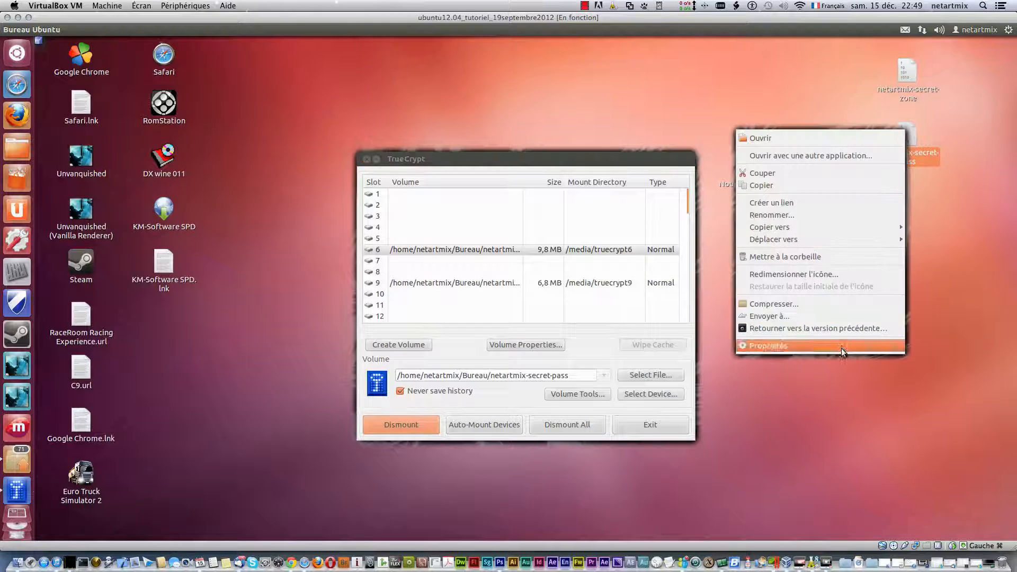
click(842, 347)
drag(512, 133, 878, 138)
drag(862, 212, 848, 212)
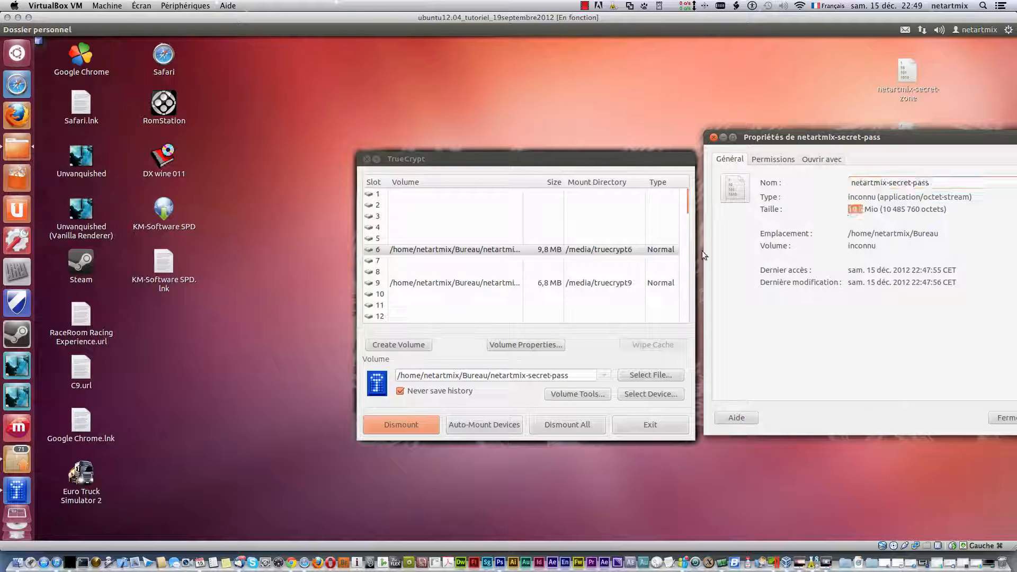
click(538, 250)
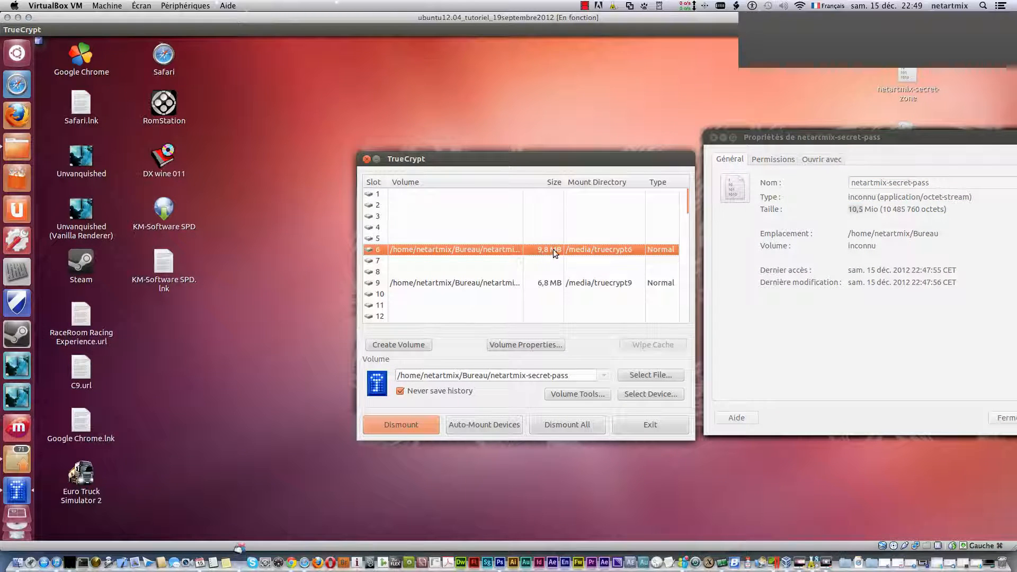
click(863, 207)
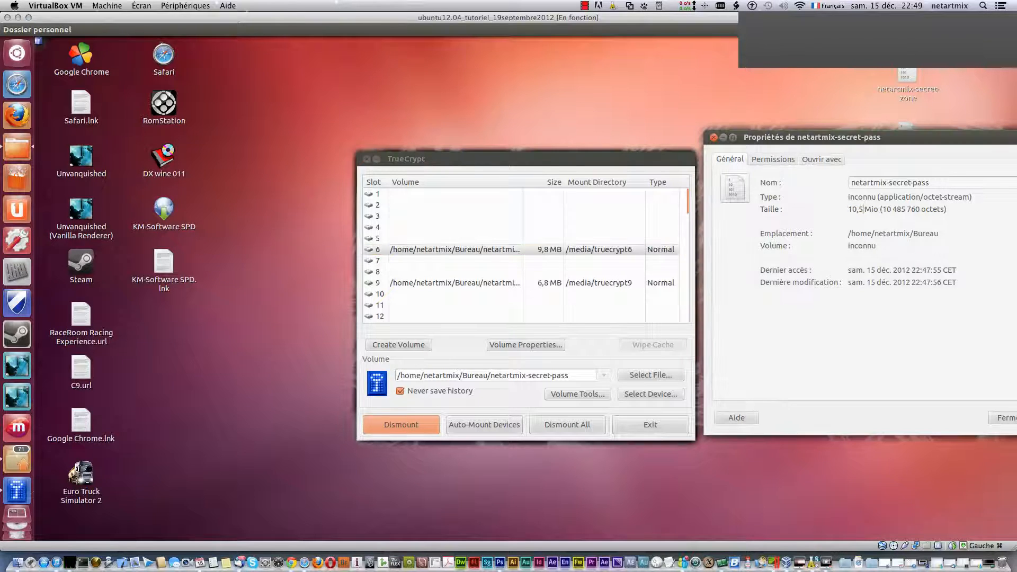
click(714, 138)
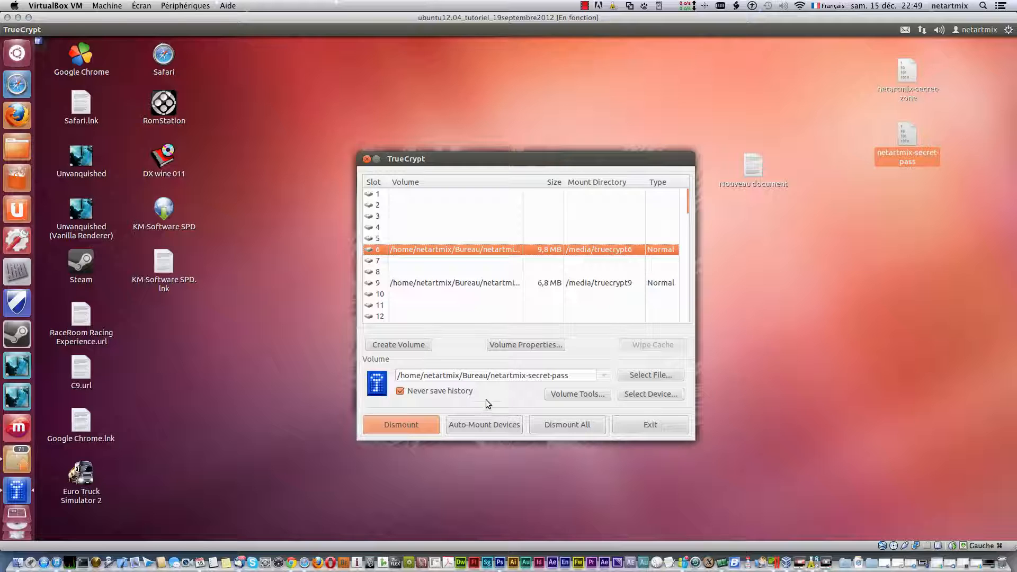
- Open the slot 9 truecrypt9 volume in a file browser window
click(460, 281)
right_click(460, 282)
click(508, 304)
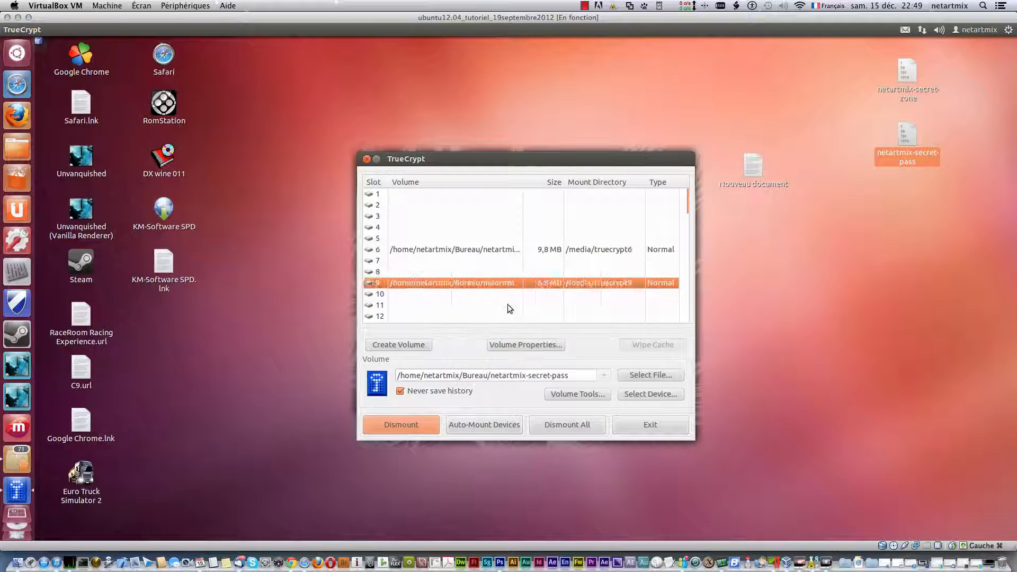
drag(232, 51, 400, 90)
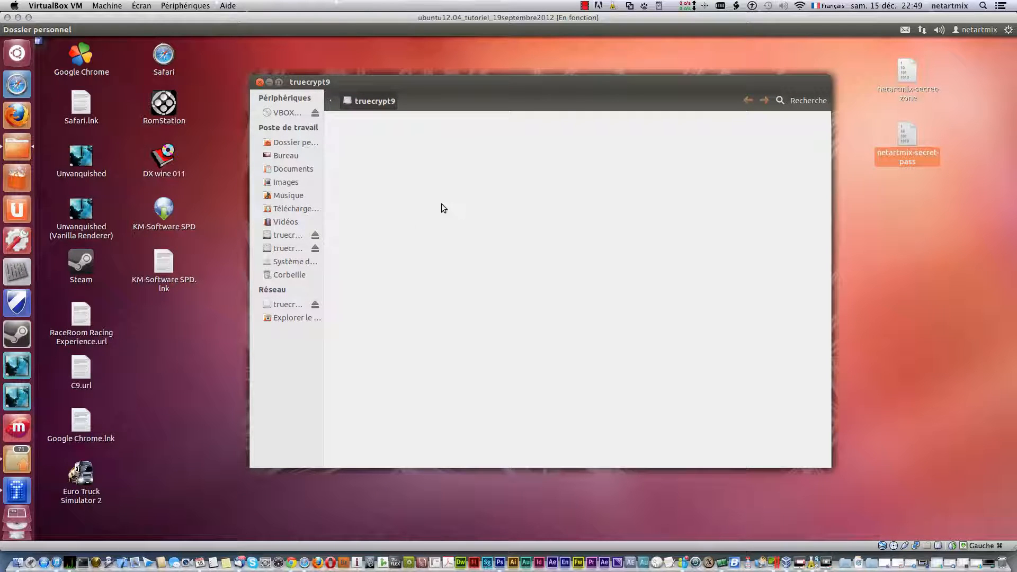
- Copy KM-Software SPD.lnk into the truecrypt9 volume and close its window
drag(165, 257, 529, 234)
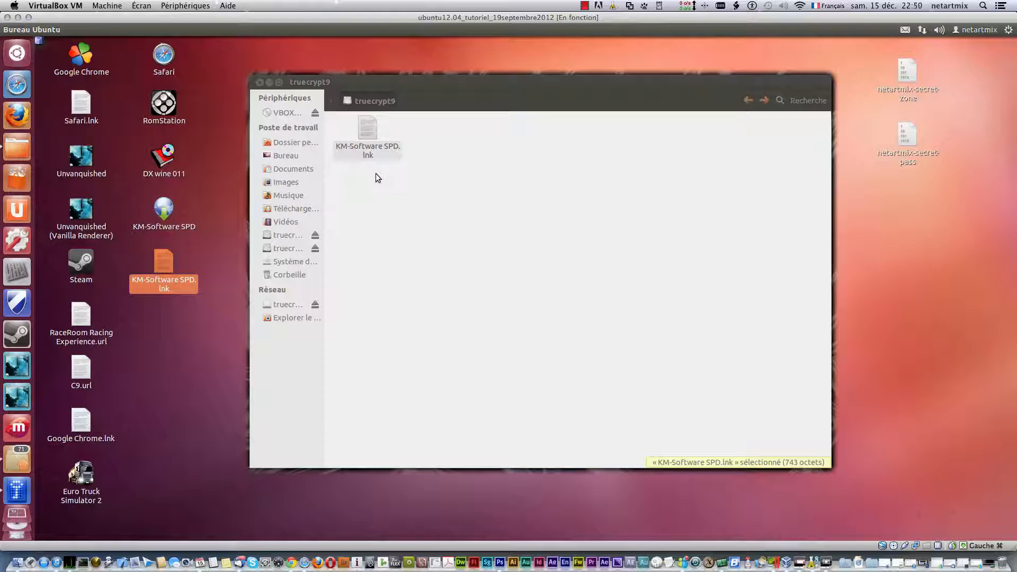
click(409, 206)
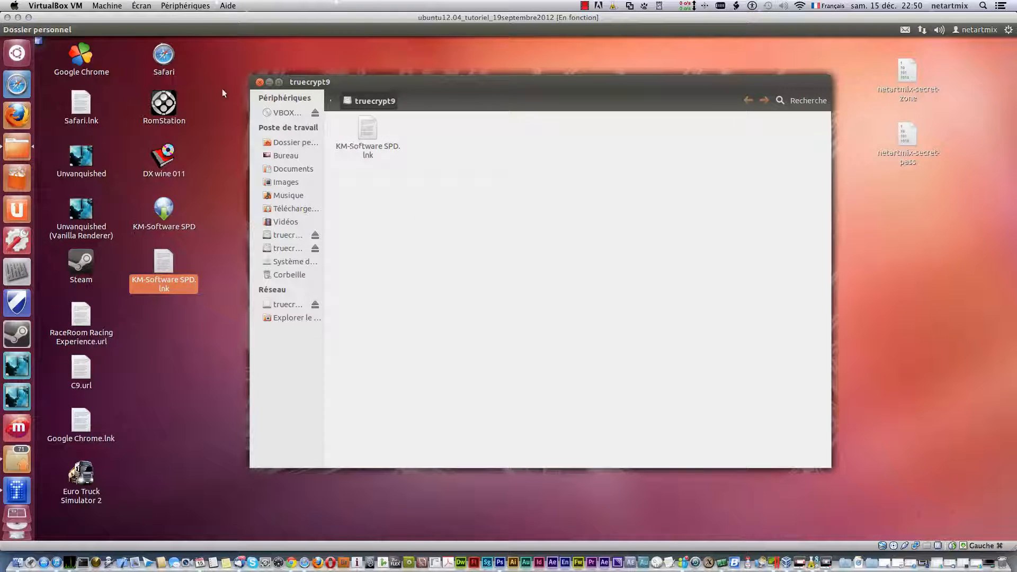
click(259, 82)
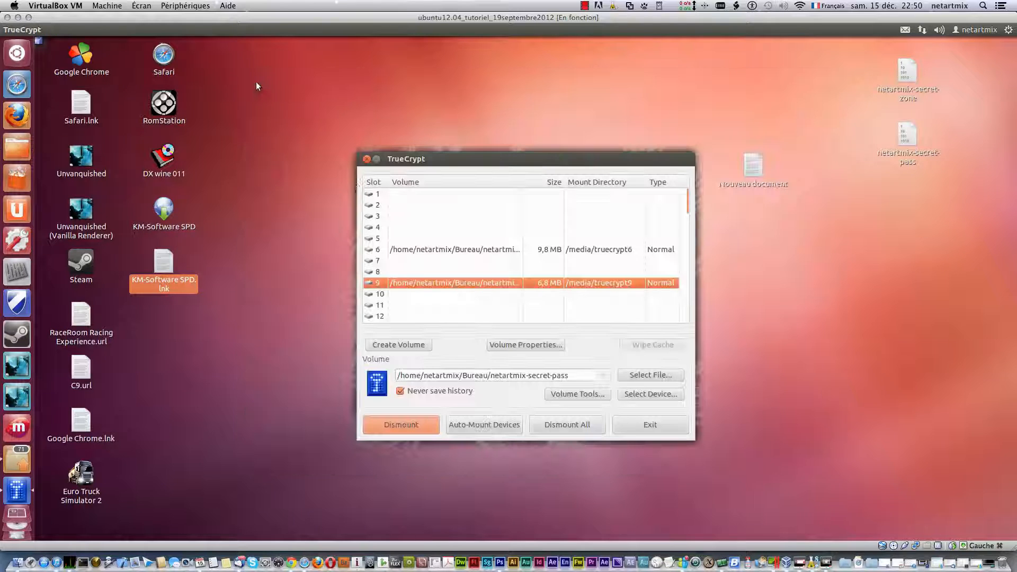
- Open the slot 6 volume, copy KM-Software SPD into truecrypt6, and close the window
click(434, 252)
right_click(435, 252)
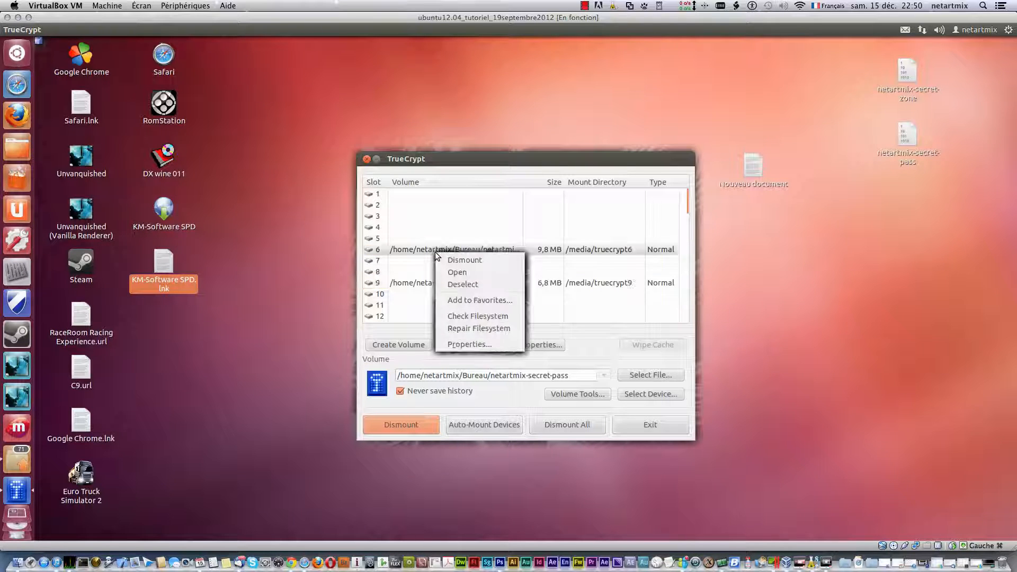
click(467, 273)
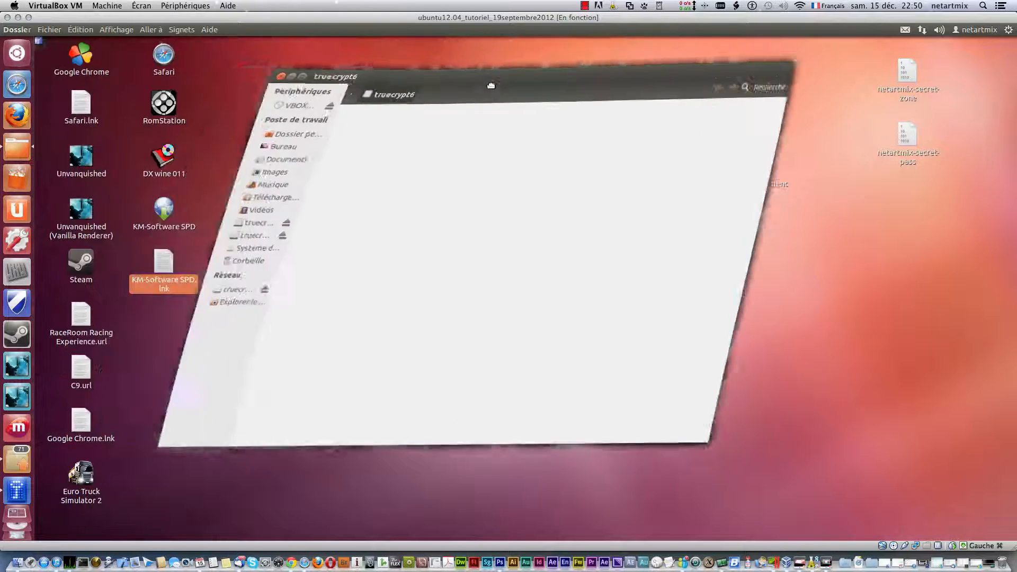
drag(165, 209, 497, 223)
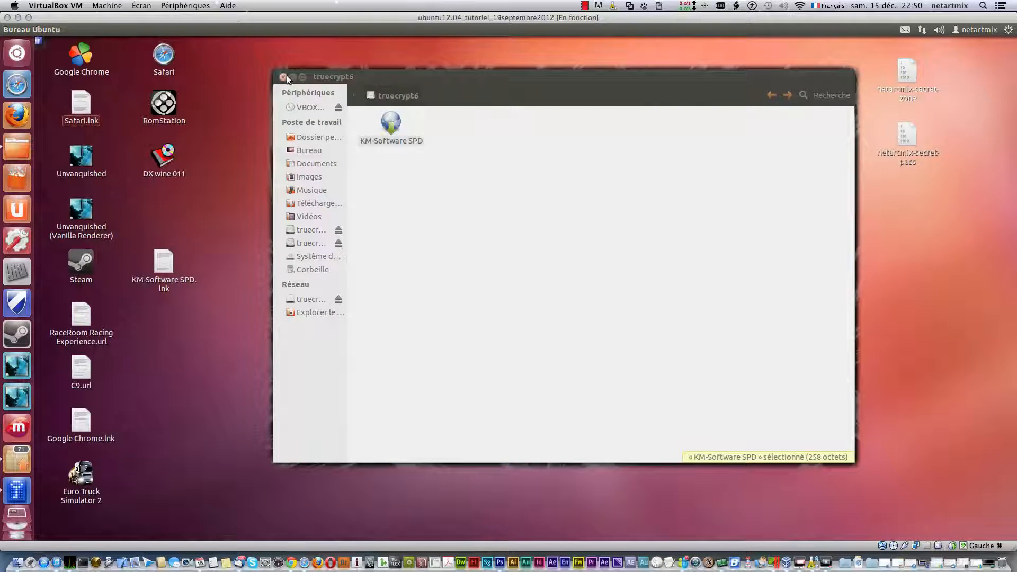
click(283, 76)
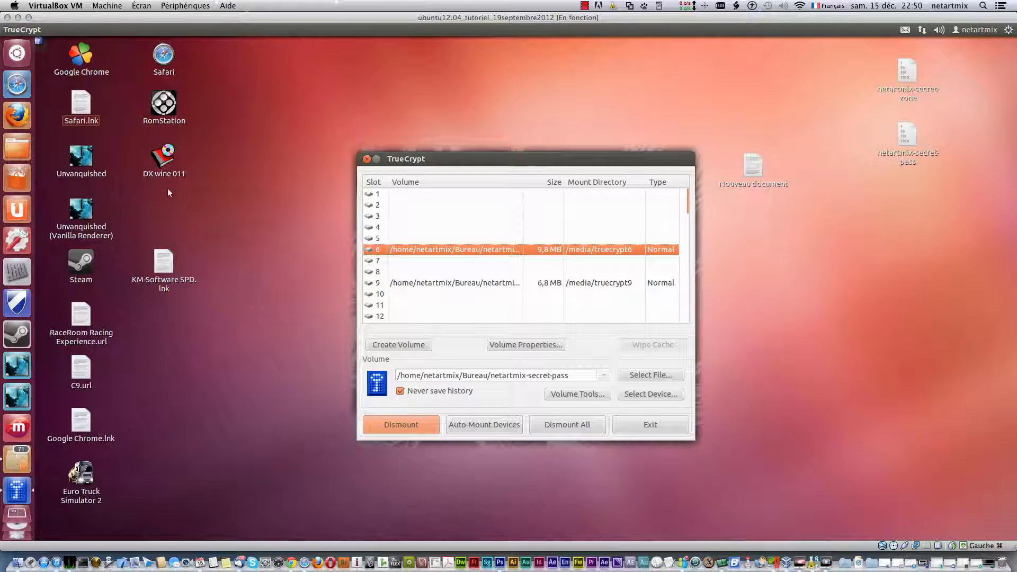
click(434, 284)
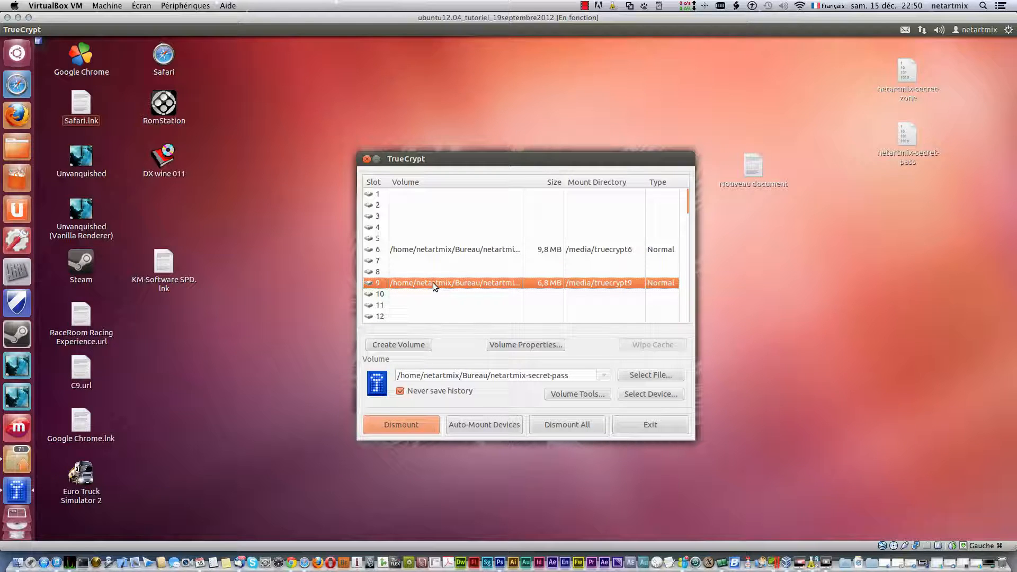
- Reopen the truecrypt9 volume to inspect KM-Software SPD.lnk, then close the window
right_click(434, 282)
click(468, 303)
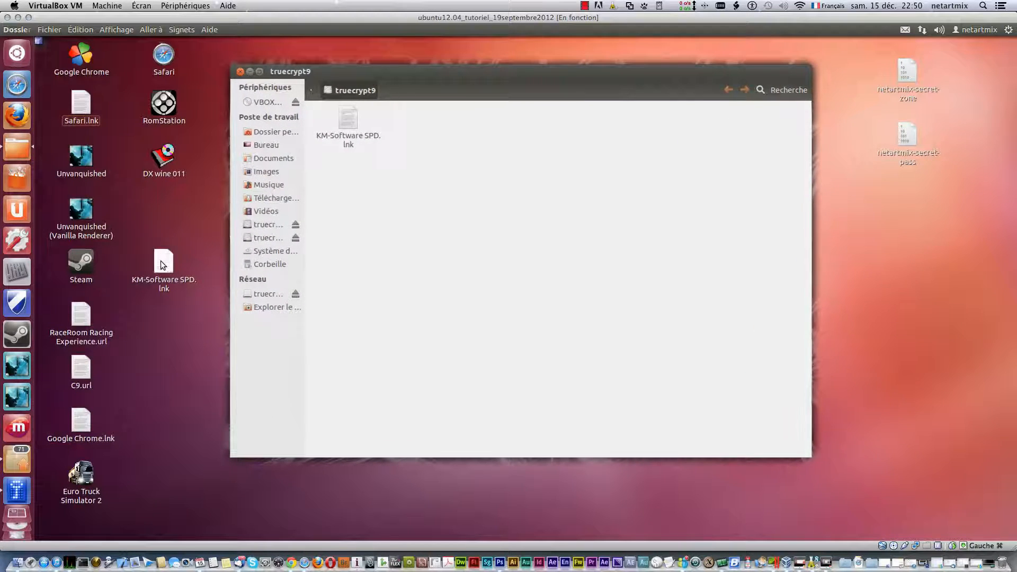
right_click(161, 261)
click(220, 392)
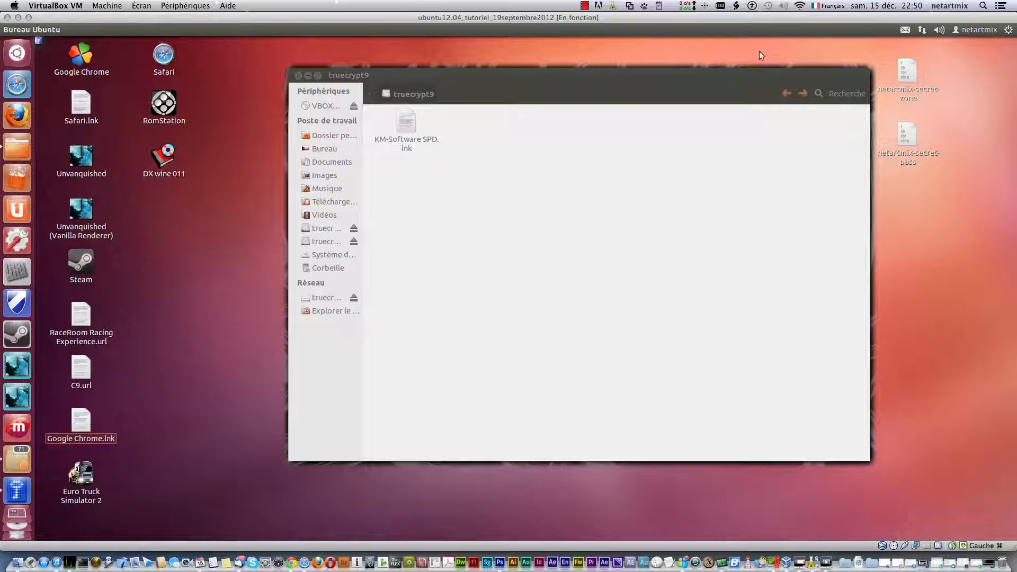
drag(548, 81, 396, 85)
click(247, 93)
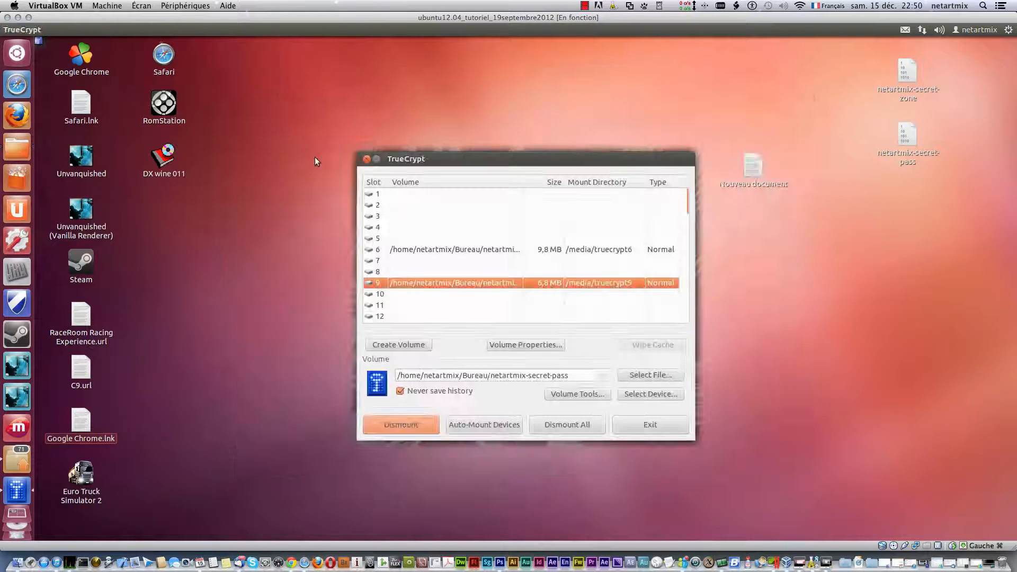
- Open truecrypt9 again and browse the VBOXADDITIONS disc contents, then close that window
right_click(427, 284)
click(450, 304)
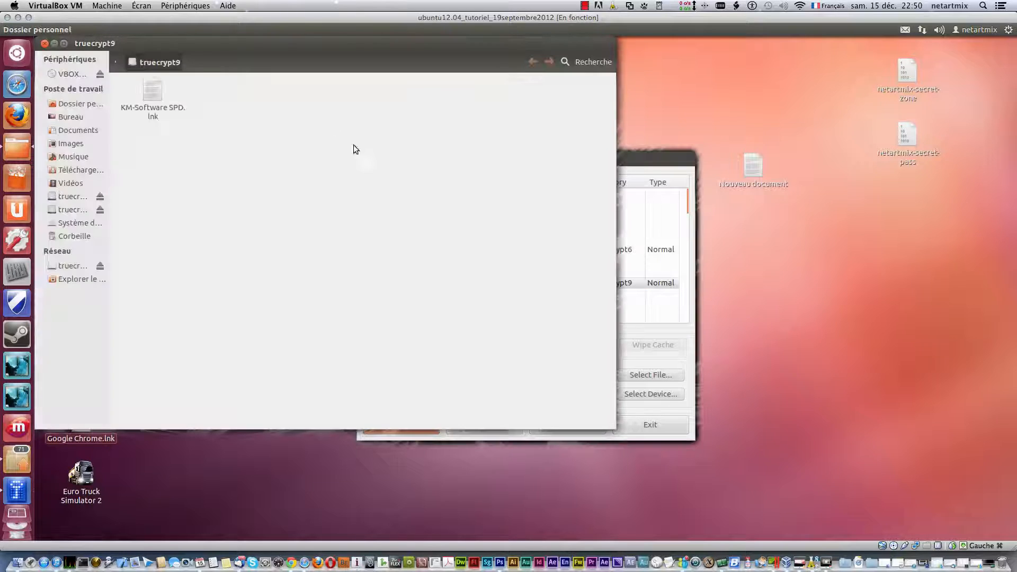
drag(279, 57, 441, 93)
right_click(312, 125)
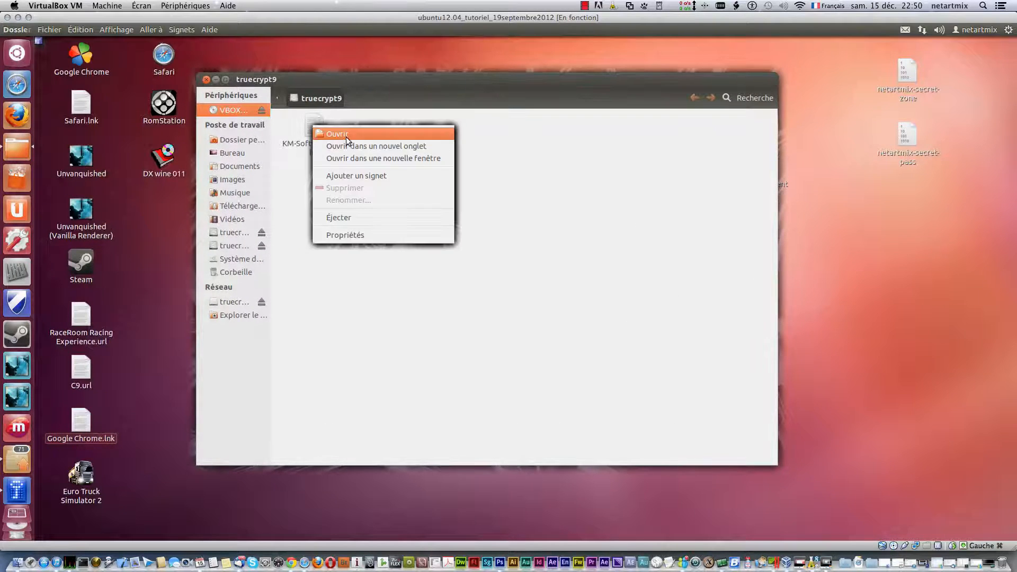
click(346, 137)
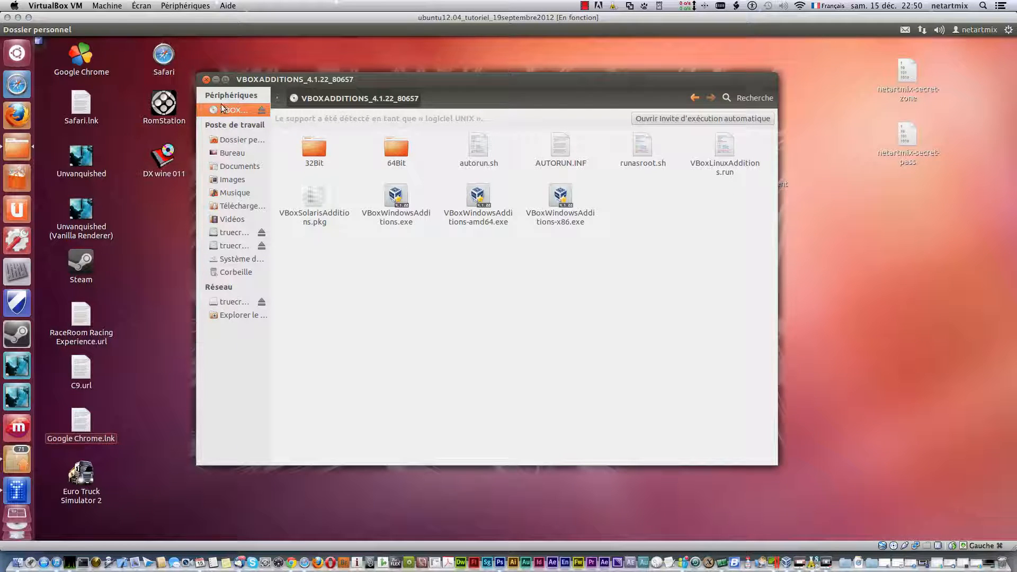
click(206, 80)
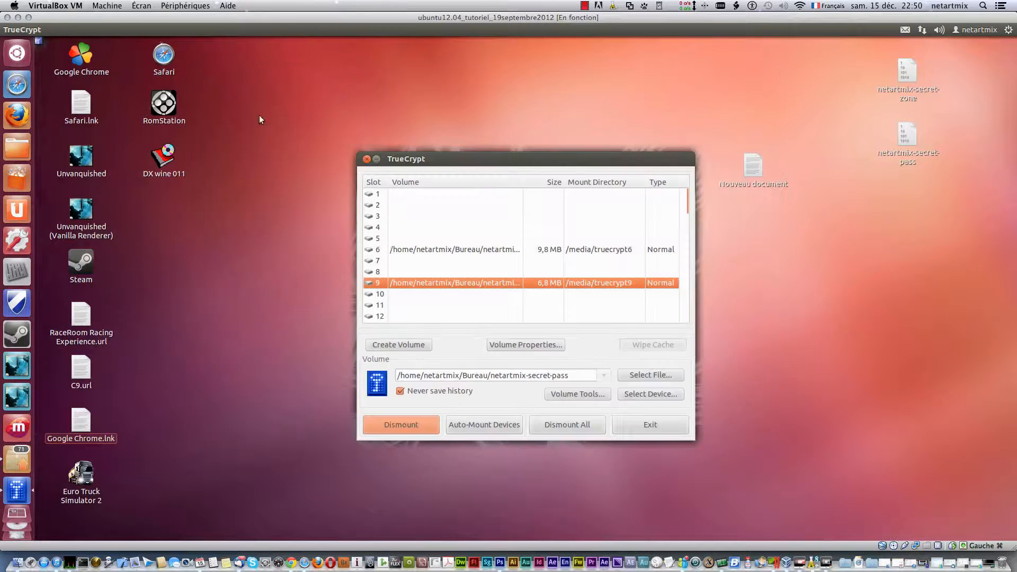
- Open the slot 6 volume to browse /media/truecrypt6 containing KM-Software SPD
click(461, 247)
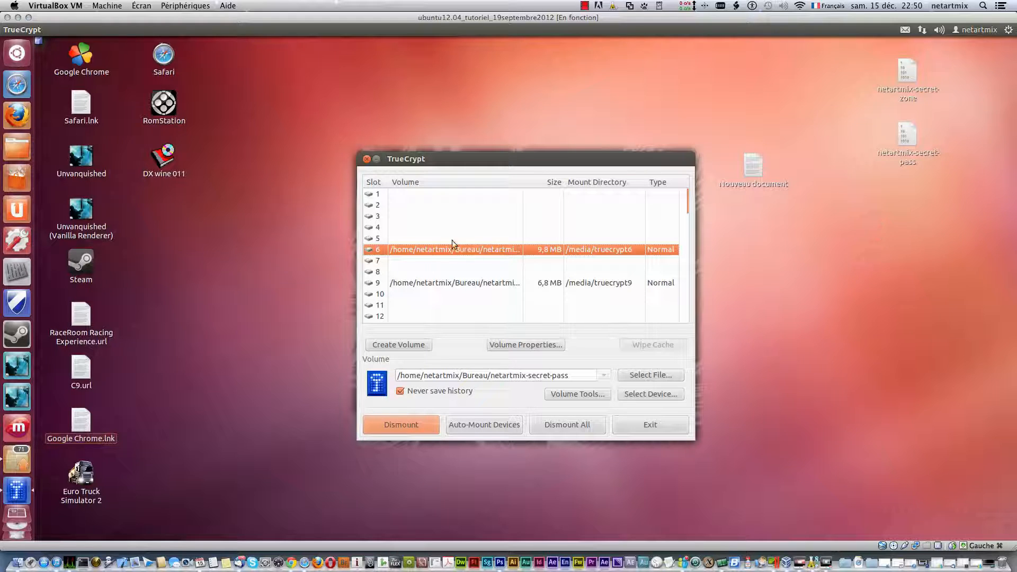
click(439, 284)
right_click(440, 284)
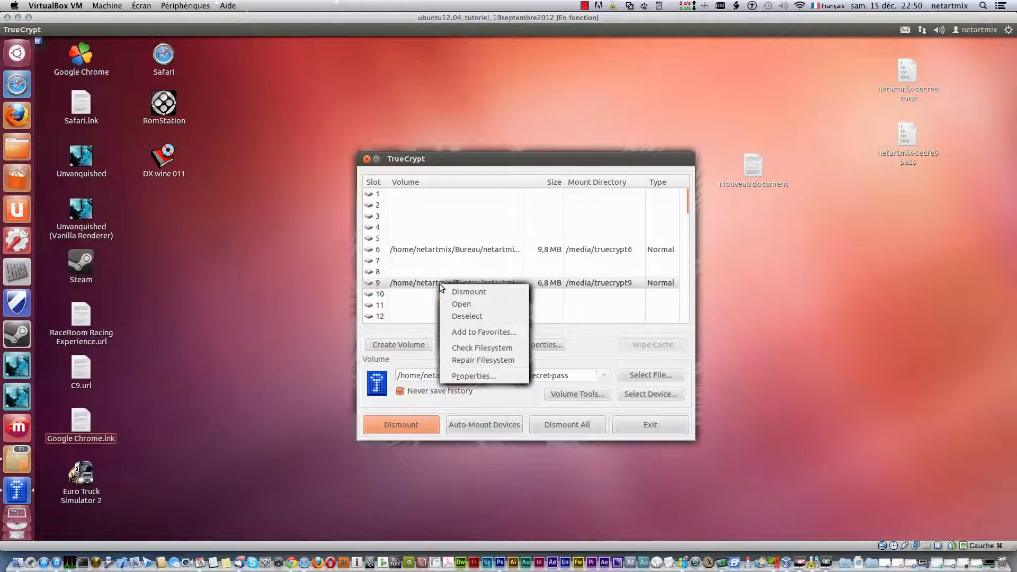
click(463, 250)
right_click(463, 250)
click(484, 269)
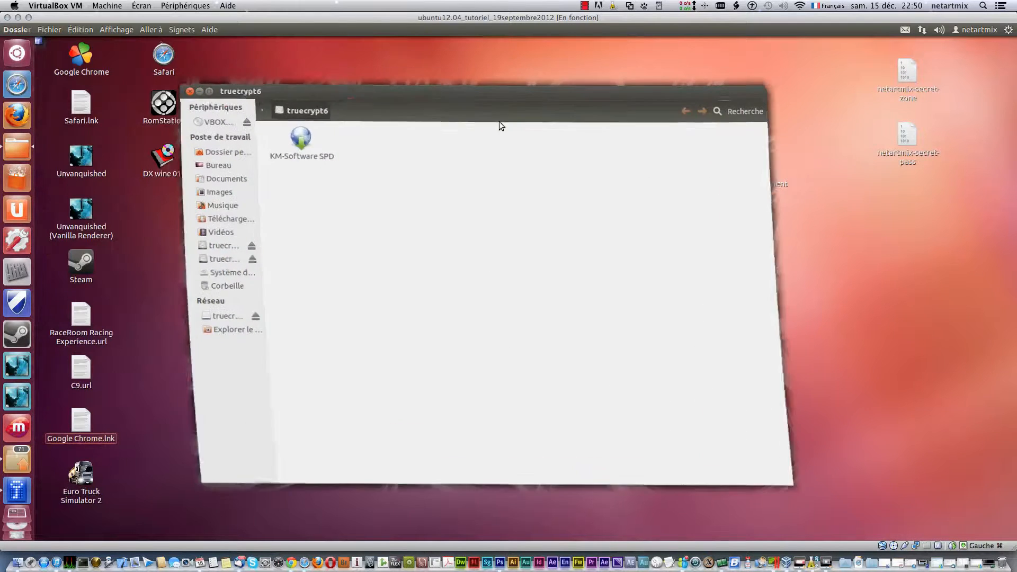
- Create a new folder named fdvbbcvbcb in the truecrypt6 volume
right_click(477, 232)
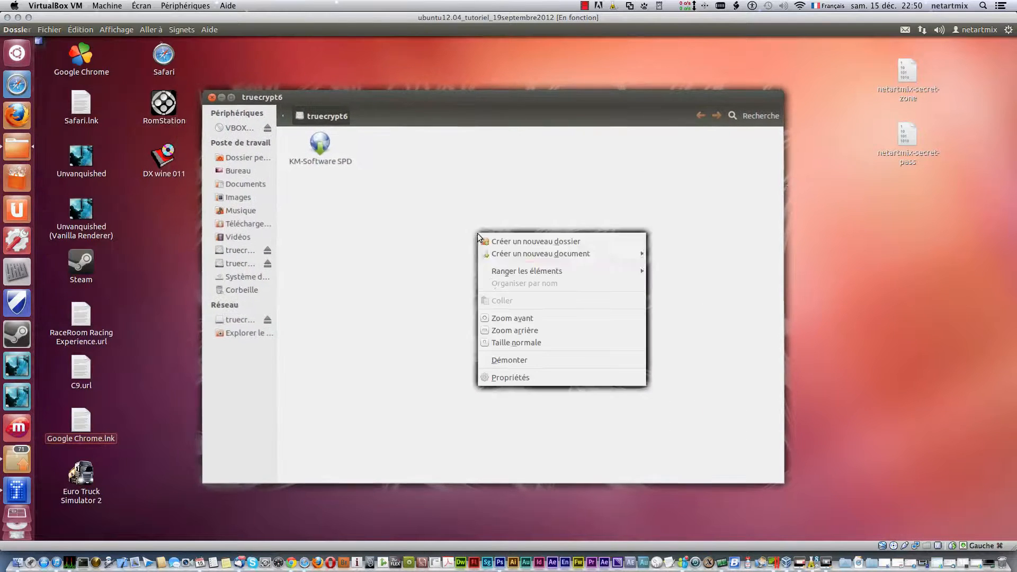
click(551, 245)
text(fdvbbcvbcb)
click(451, 242)
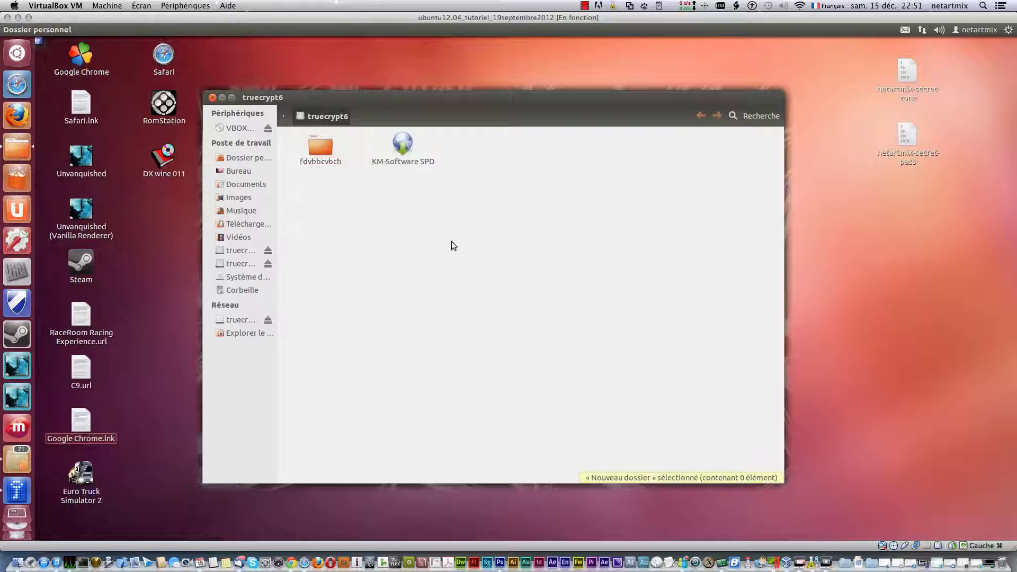
- Add an empty document named cvbcvbcvb, then close the truecrypt6 window
right_click(452, 242)
mouse_move(549, 255)
click(646, 273)
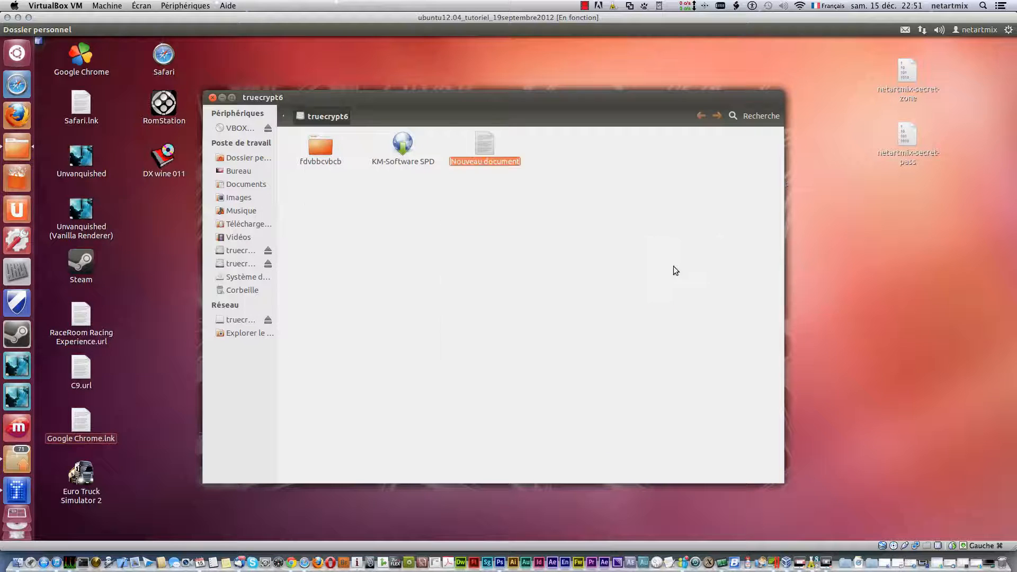
text(cvbcvbcvb)
click(505, 233)
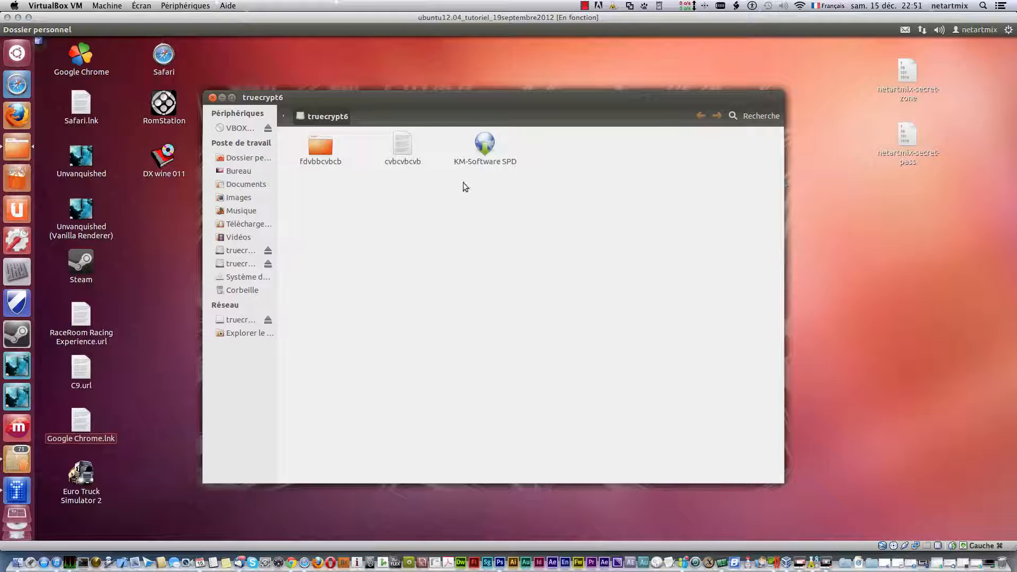
click(212, 98)
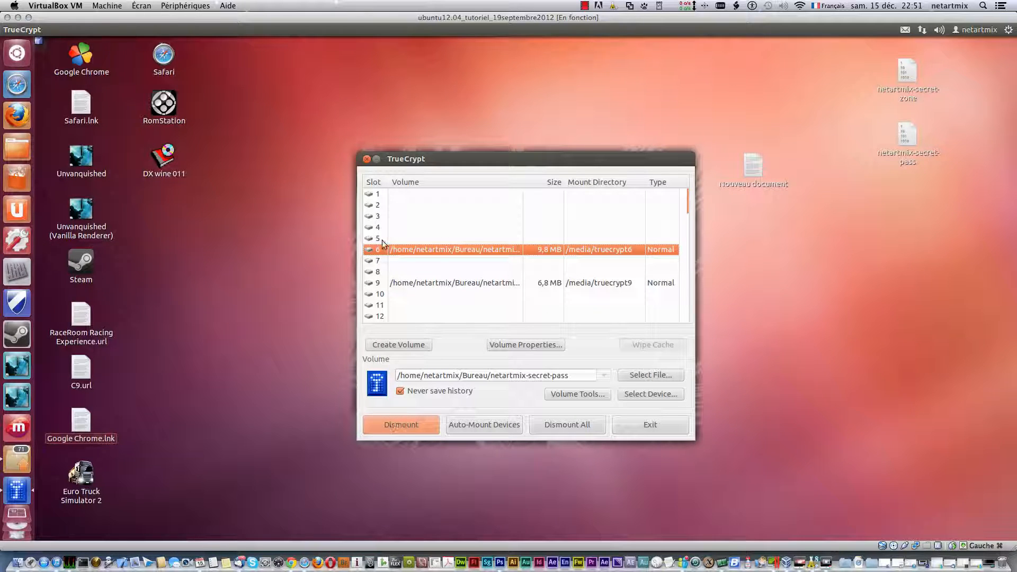
- Dismount all volumes and select the netartmix-secret-pass container file
click(557, 424)
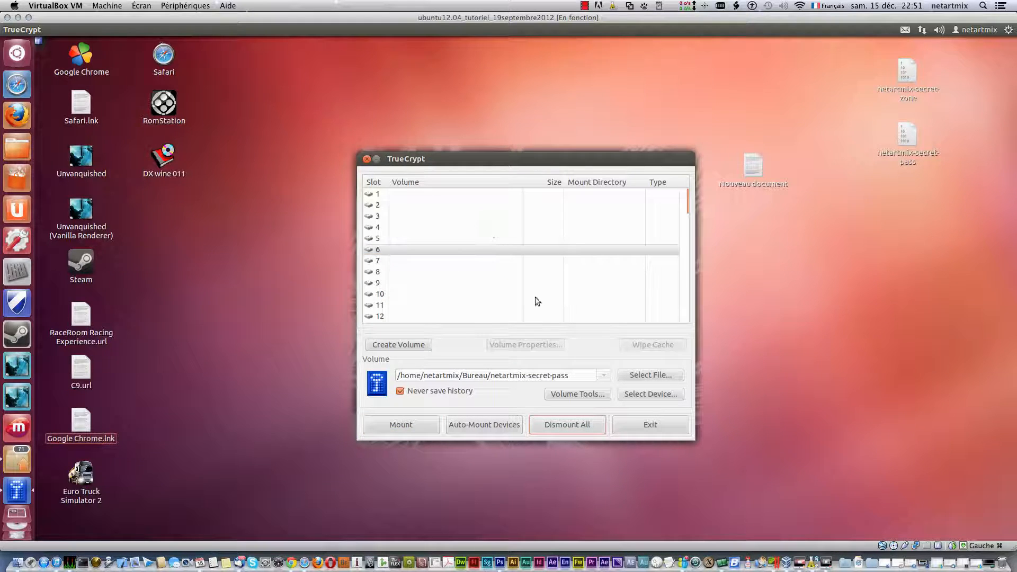
click(639, 376)
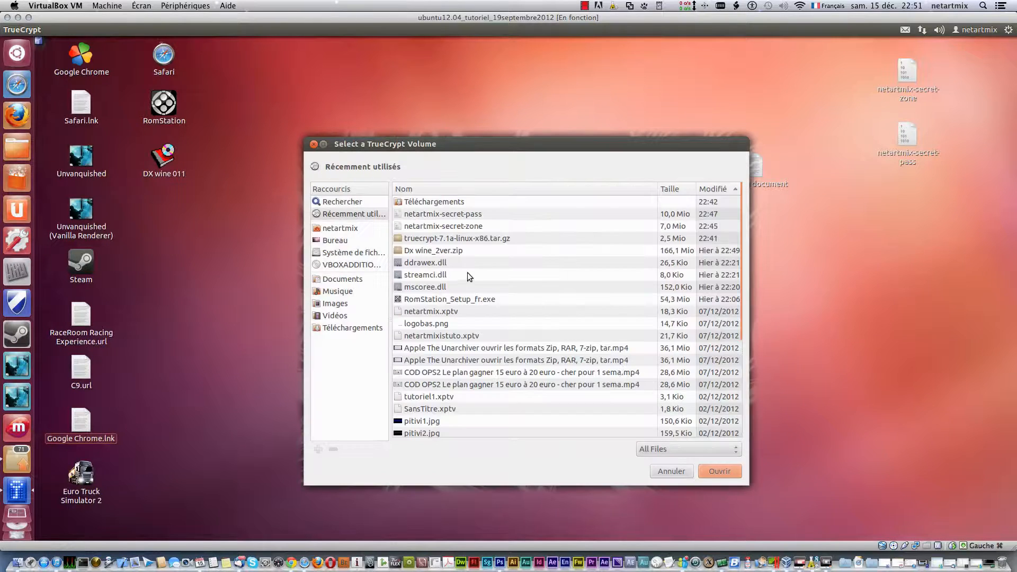
click(454, 216)
click(732, 476)
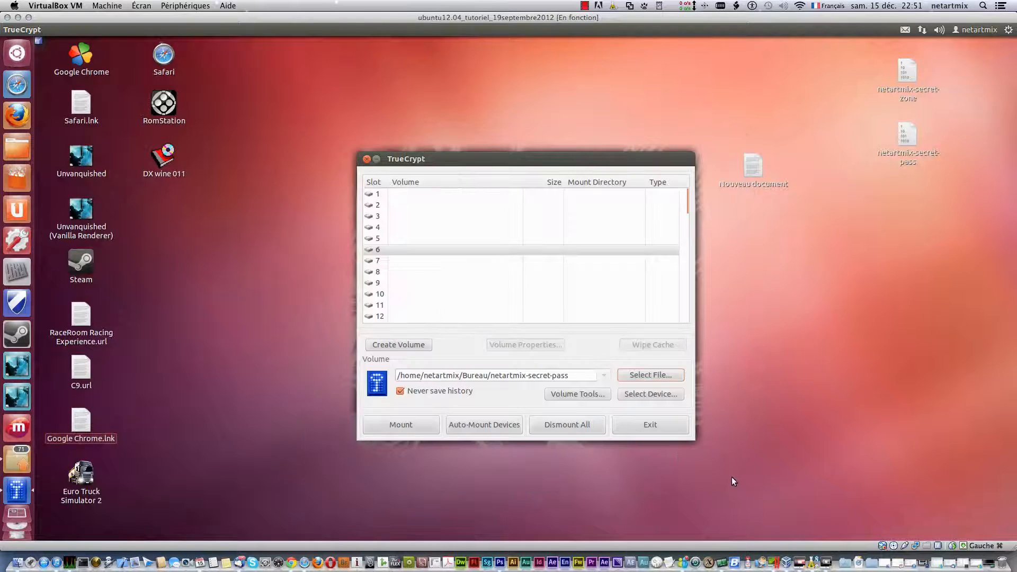
- Mount netartmix-secret-pass by entering its password, shown in plain text to check it
click(414, 427)
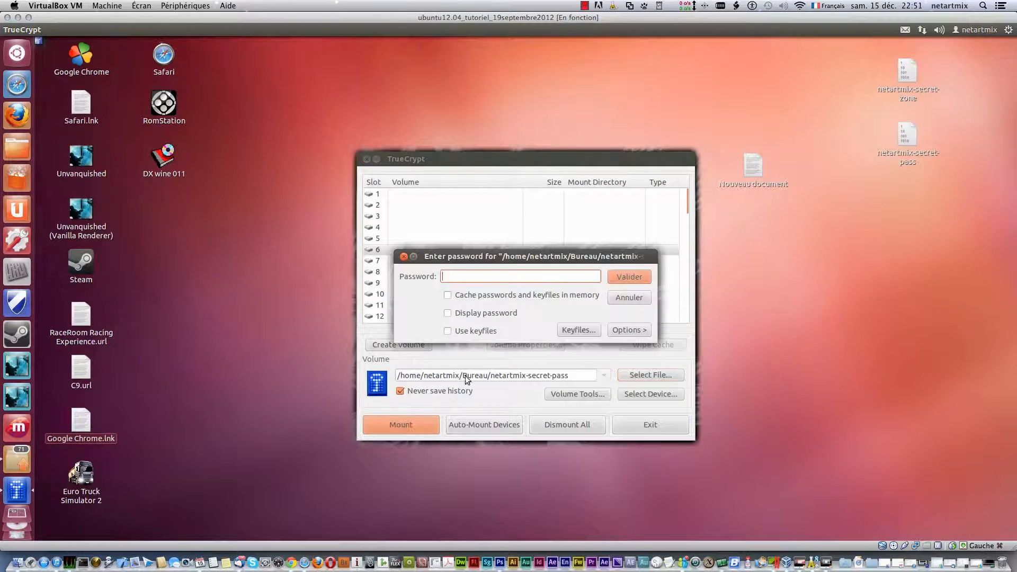
text(*********2)
click(500, 313)
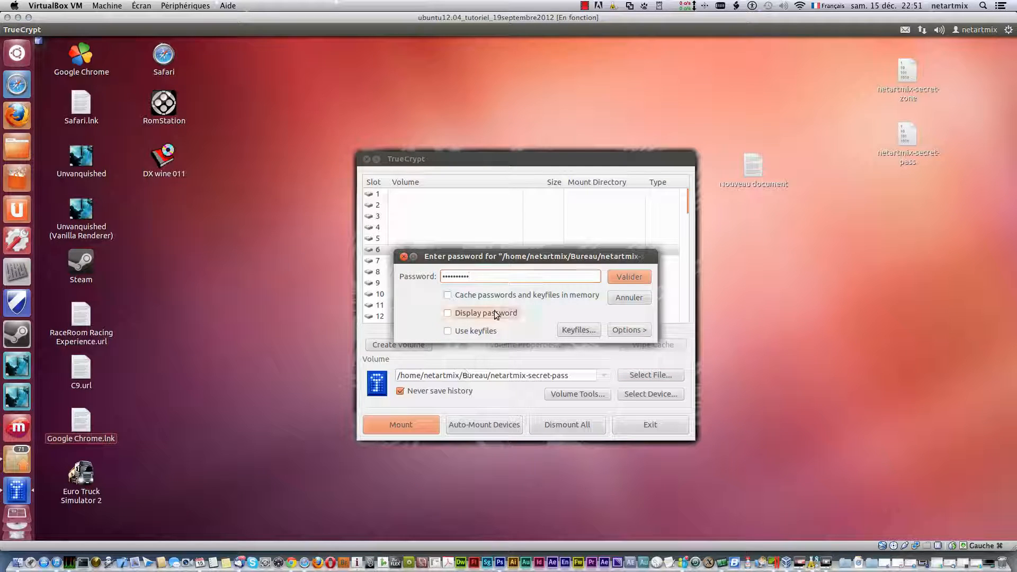
click(625, 276)
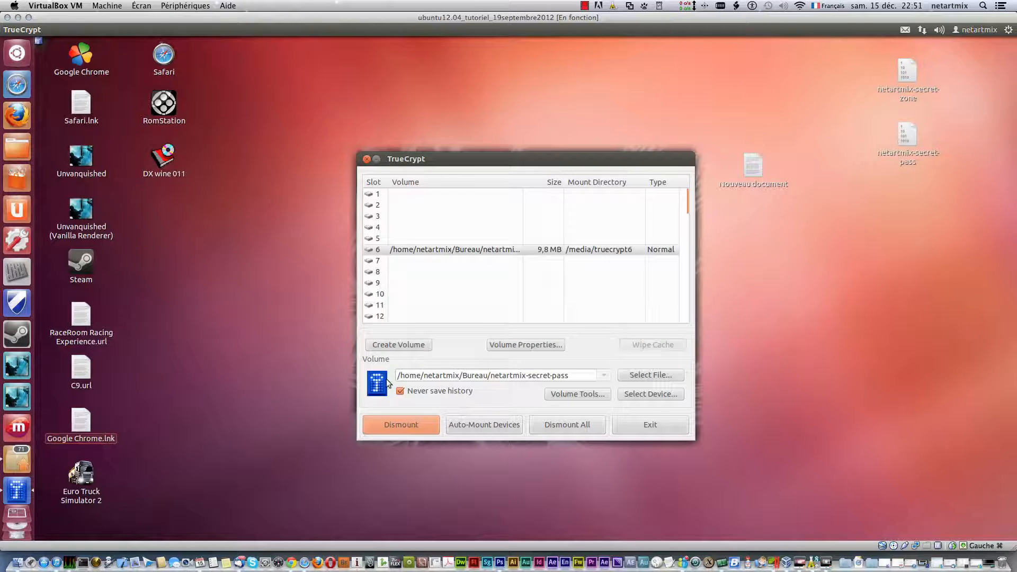
- Open the slot 6 volume, check fdvbbcvbcb and cvbcvbcvb are there, and close it
right_click(412, 249)
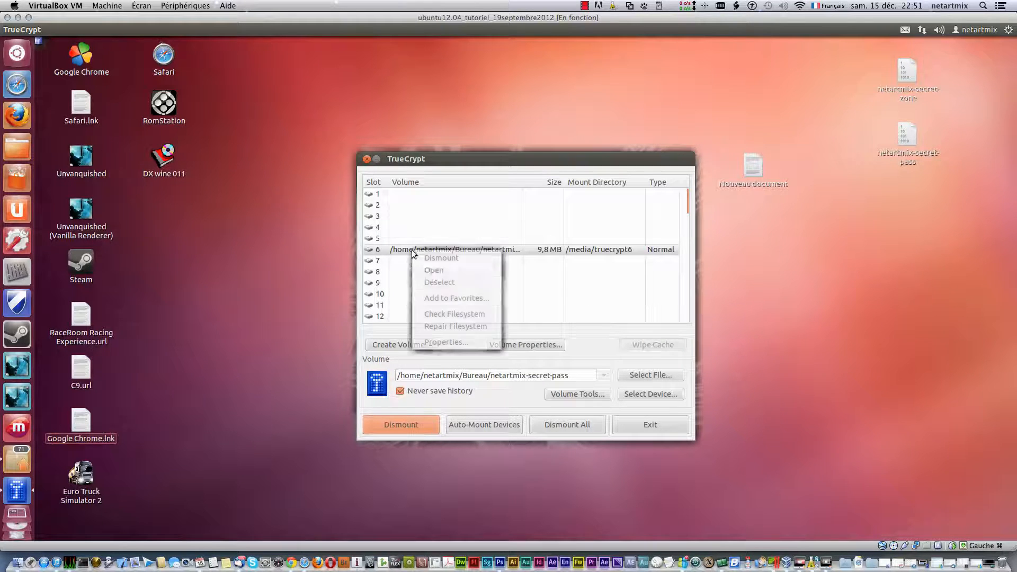
click(449, 270)
click(160, 98)
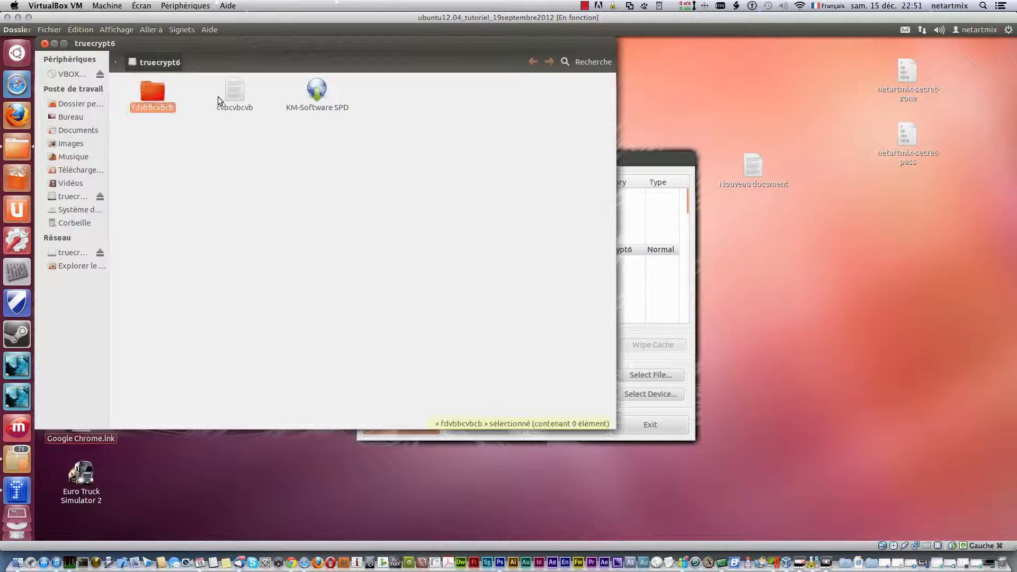
click(228, 96)
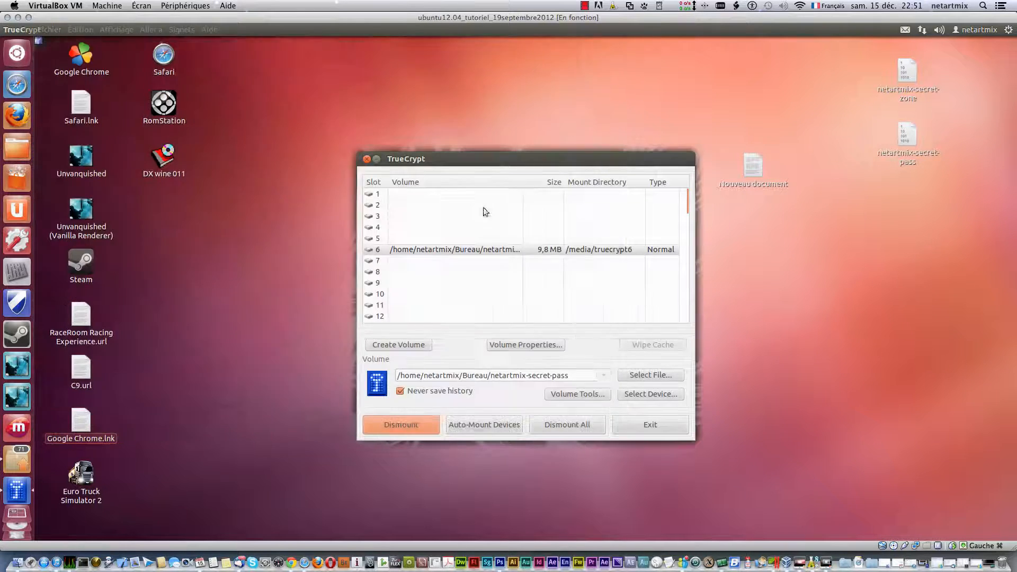
click(44, 43)
- Dismount the slot 6 volume and select the secret container files on the desktop
click(412, 415)
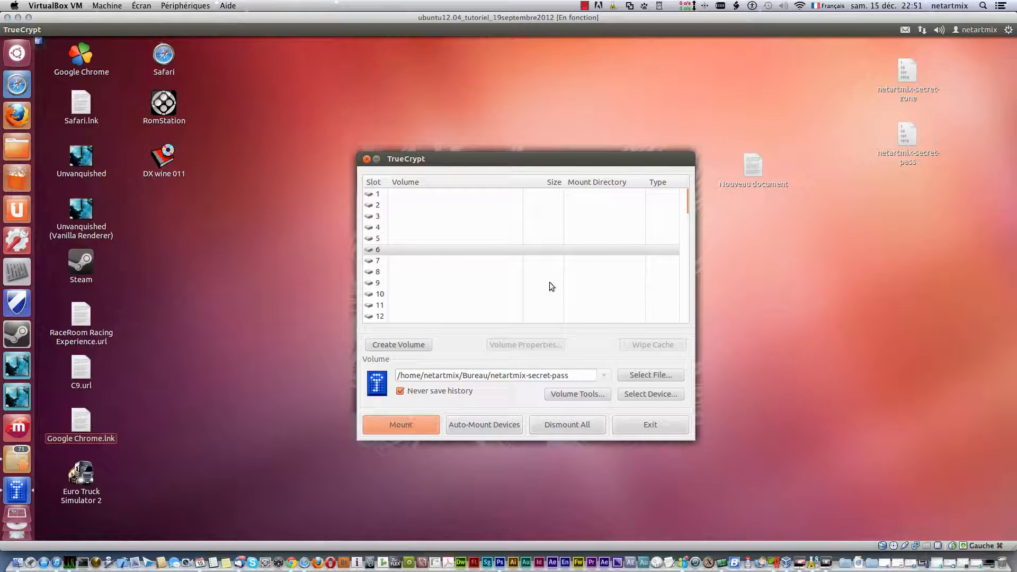
click(901, 67)
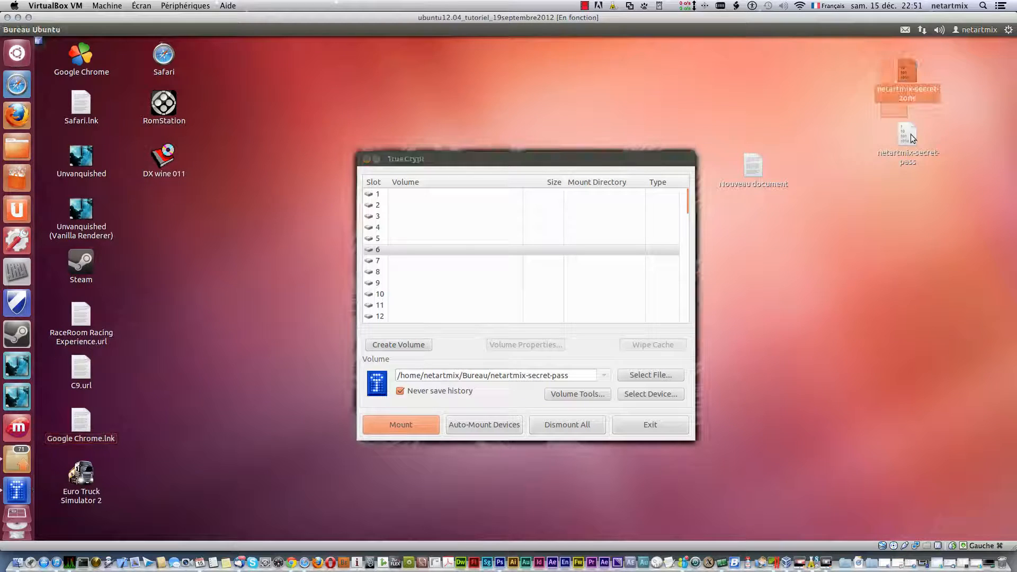
drag(912, 135, 917, 158)
click(917, 249)
- Try opening netartmix-secret-zone with another application, cancel, then reselect and deselect the desktop files
right_click(902, 72)
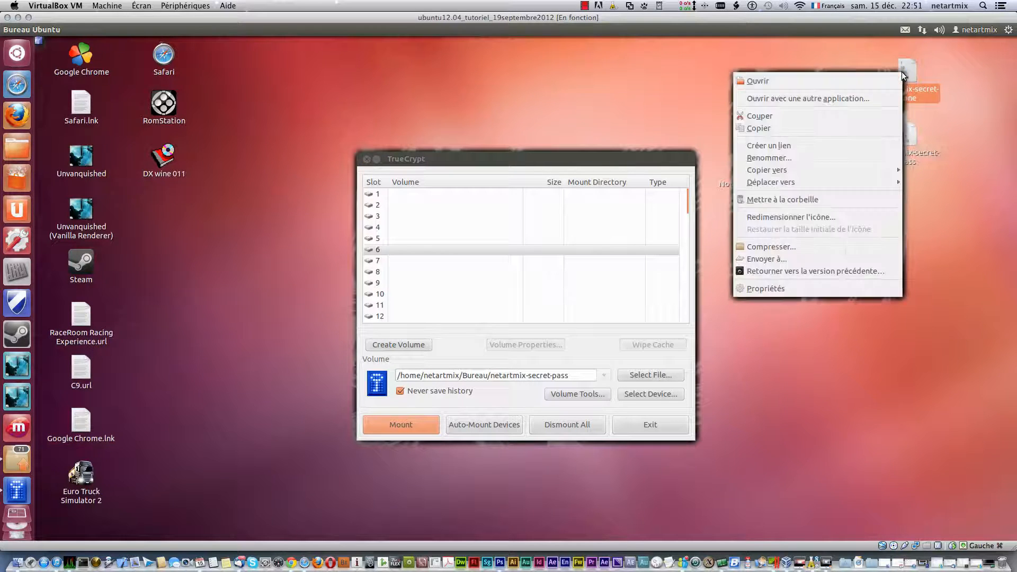
click(883, 97)
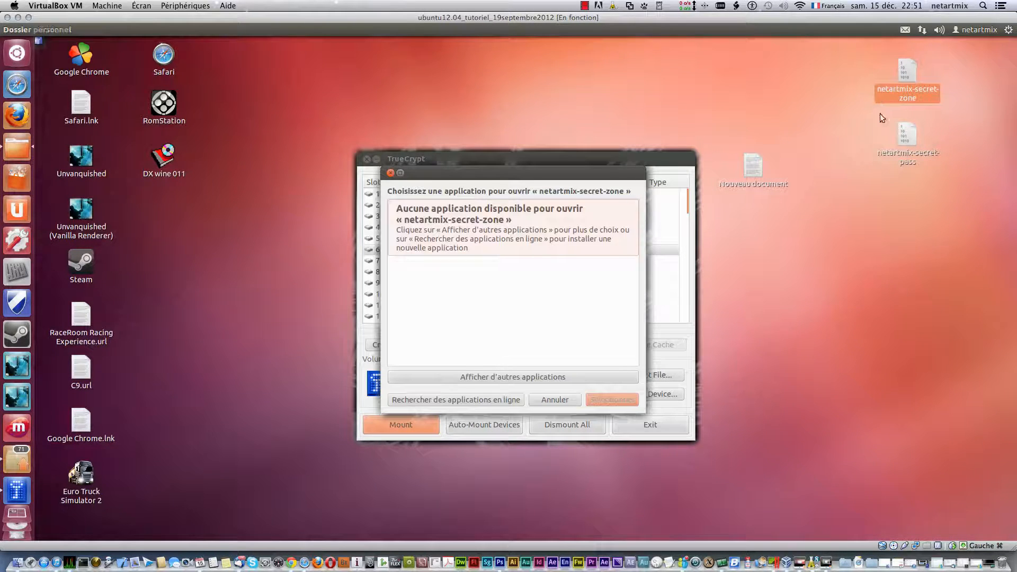
click(555, 399)
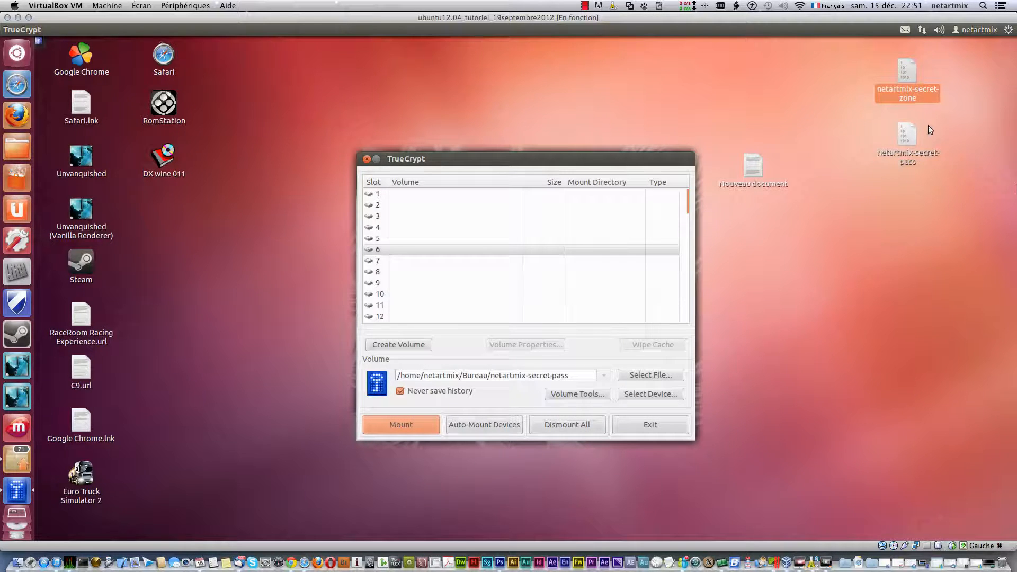
drag(867, 58, 940, 176)
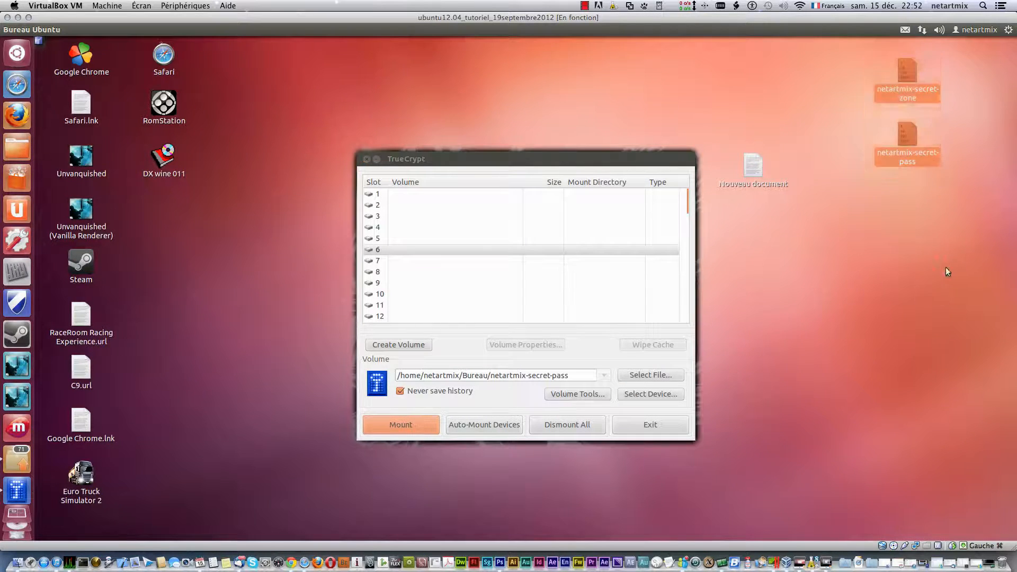
click(946, 268)
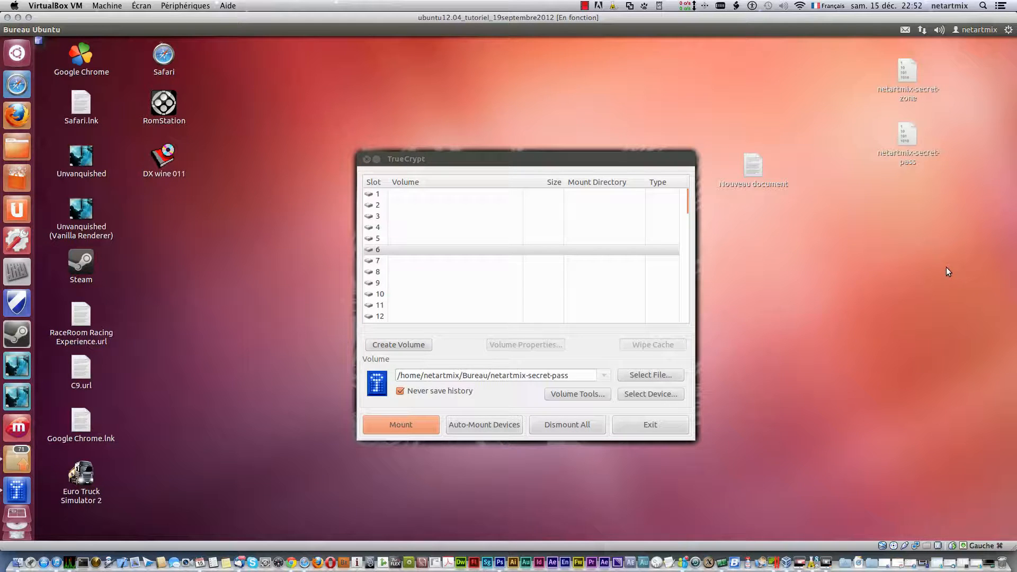